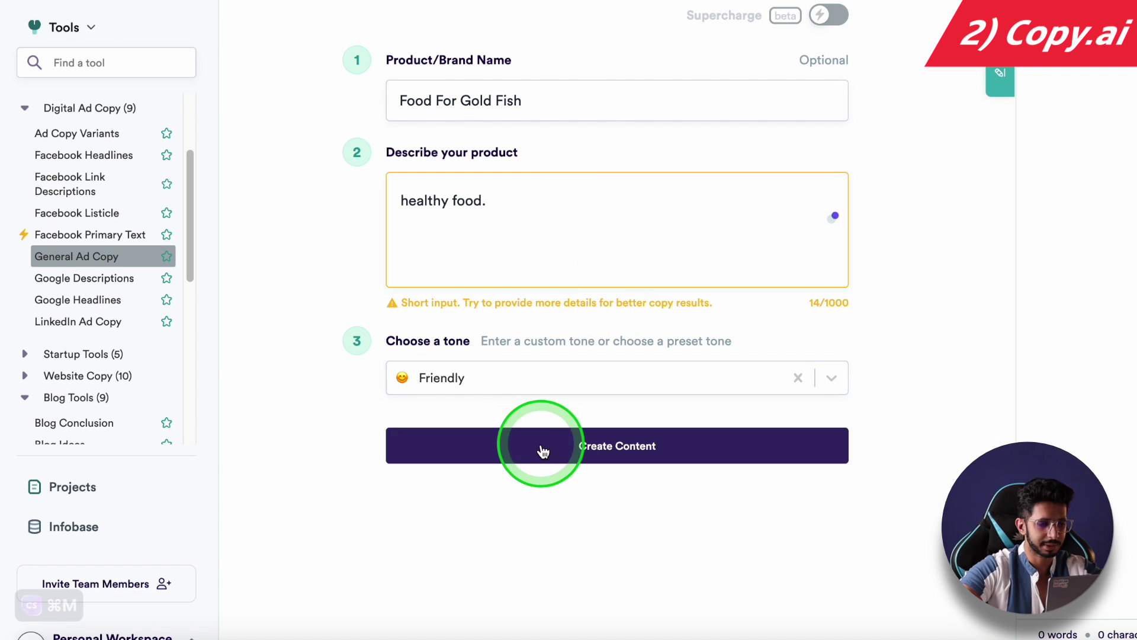
- Generate friendly general ad copy for the Food For Gold Fish product described as healthy food
{"action": "left_click", "coordinate": [548, 254]}
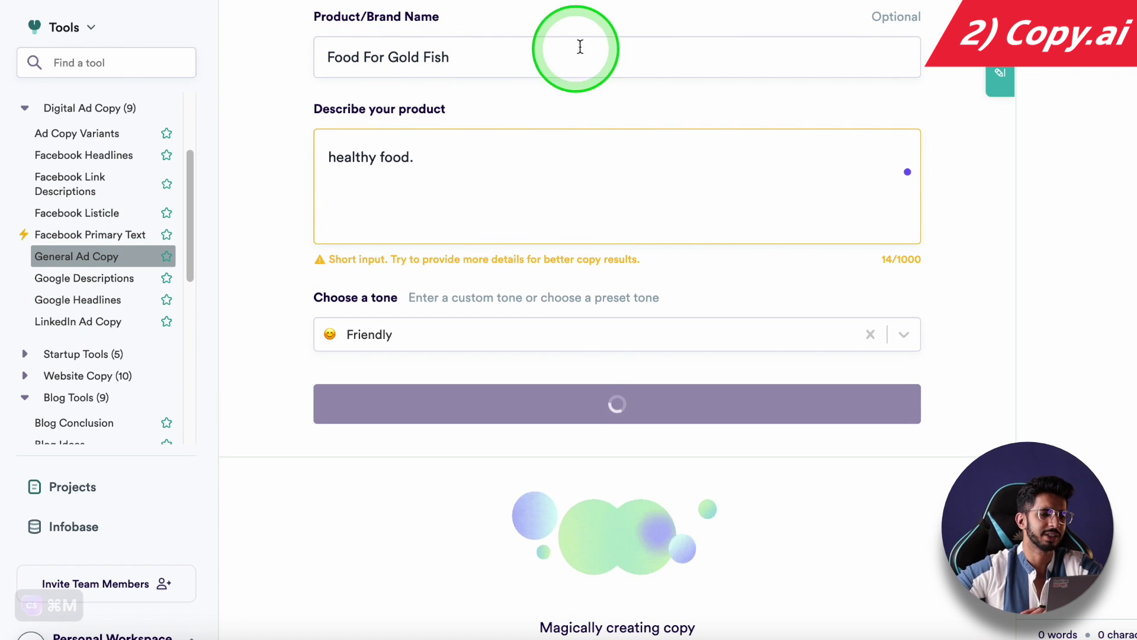
{"action": "scroll", "coordinate": [337, 203], "scroll_direction": "down", "scroll_amount": 5}
{"action": "scroll", "coordinate": [528, 264], "scroll_direction": "up", "scroll_amount": 5}
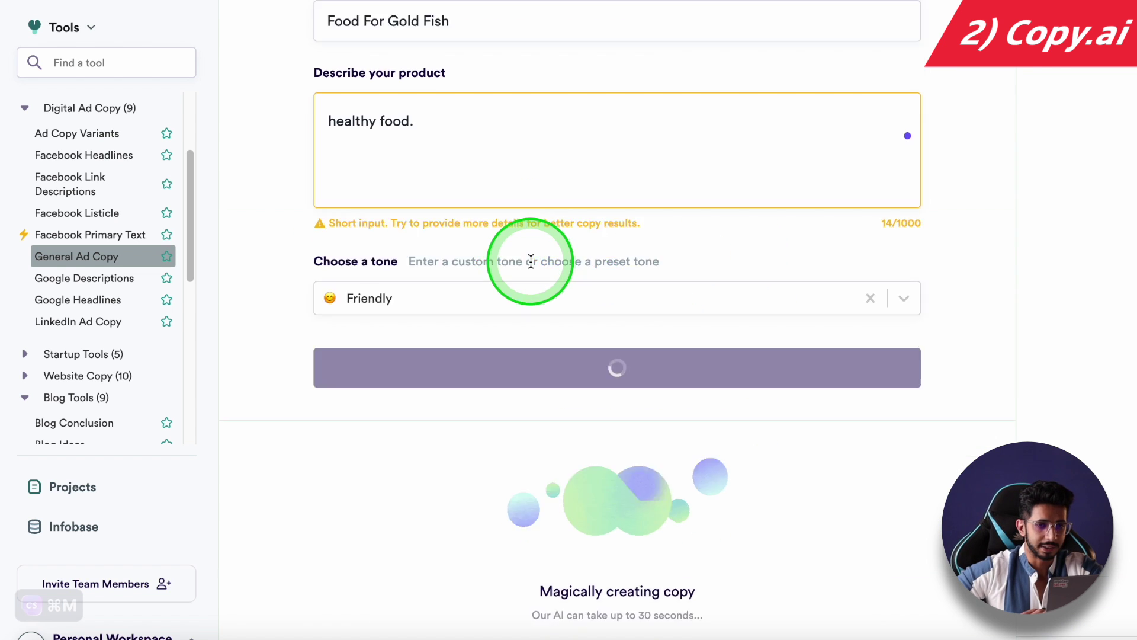
{"action": "scroll", "coordinate": [530, 267], "scroll_direction": "down", "scroll_amount": 7}
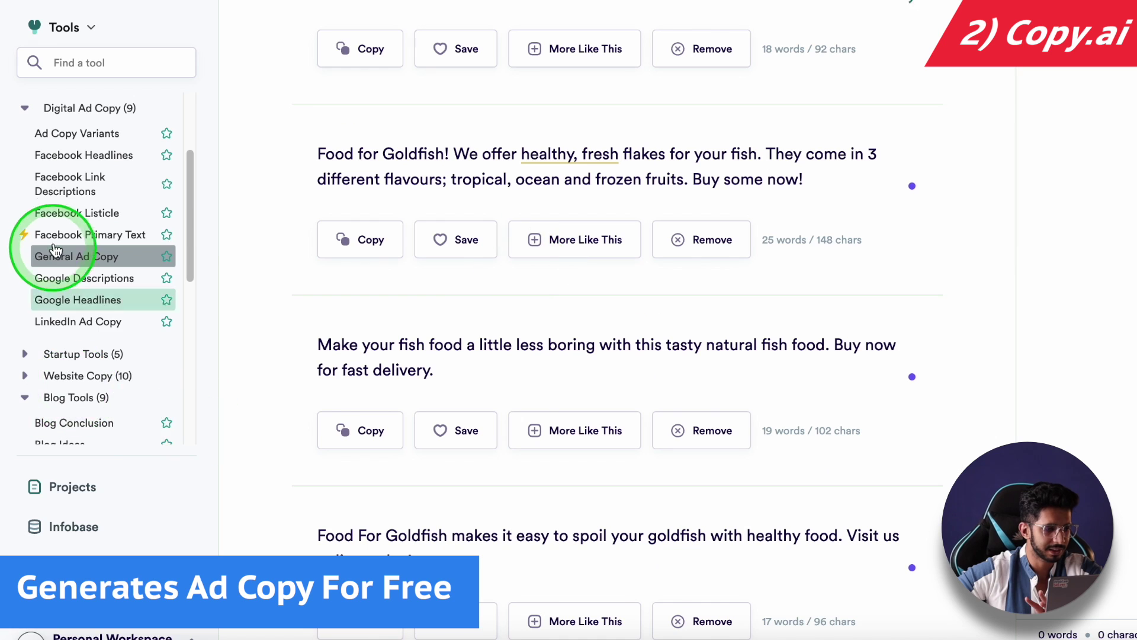
- Look through the writing tools listed under Blog Tools, Email/Letter and Social Media Tools
{"action": "scroll", "coordinate": [48, 243], "scroll_direction": "down", "scroll_amount": 5}
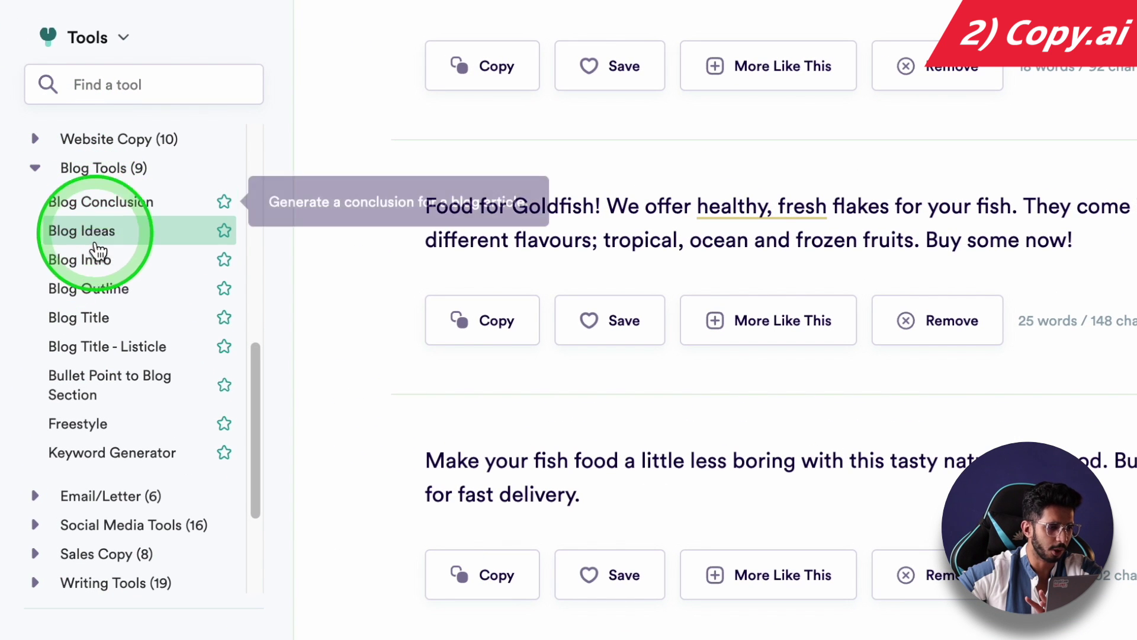
{"action": "scroll", "coordinate": [101, 368], "scroll_direction": "down", "scroll_amount": 1}
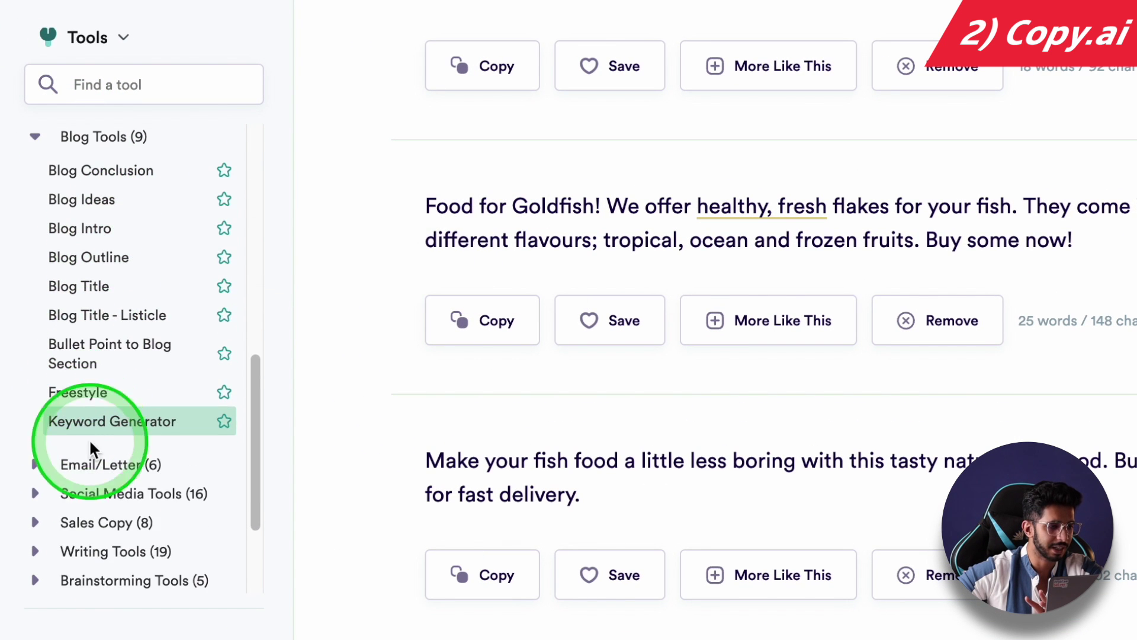
{"action": "left_click", "coordinate": [95, 493]}
{"action": "left_click", "coordinate": [94, 493]}
{"action": "scroll", "coordinate": [107, 503], "scroll_direction": "down", "scroll_amount": 3}
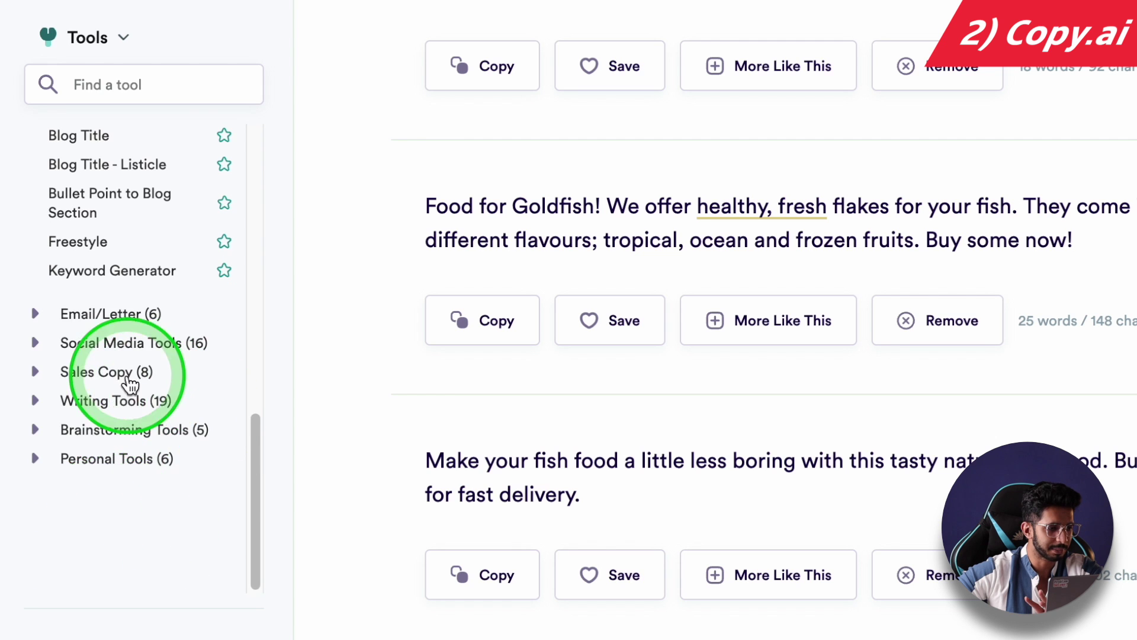
{"action": "left_click", "coordinate": [106, 314]}
{"action": "scroll", "coordinate": [116, 355], "scroll_direction": "down", "scroll_amount": 1}
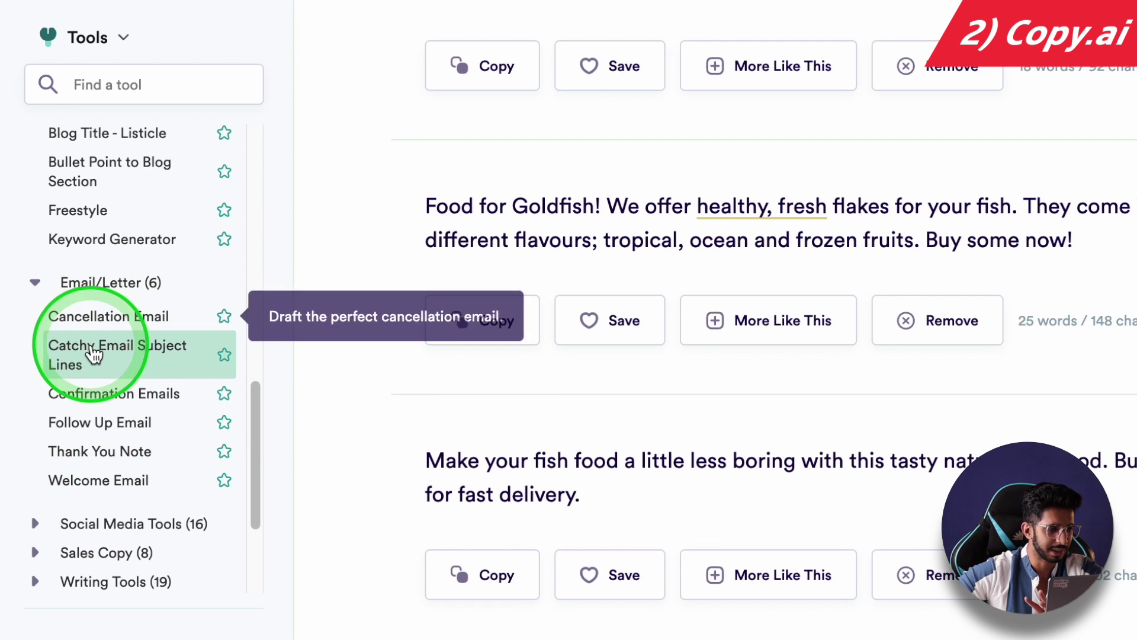
{"action": "scroll", "coordinate": [74, 350], "scroll_direction": "down", "scroll_amount": 1}
{"action": "left_click", "coordinate": [100, 508]}
{"action": "scroll", "coordinate": [107, 513], "scroll_direction": "down", "scroll_amount": 1}
{"action": "scroll", "coordinate": [107, 510], "scroll_direction": "down", "scroll_amount": 2}
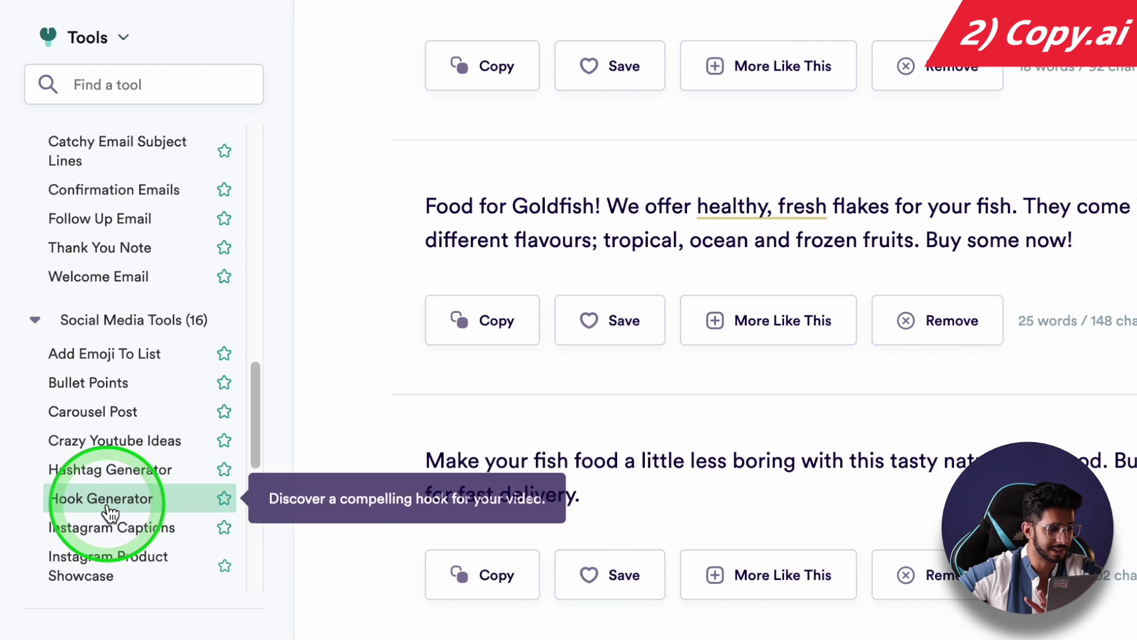
{"action": "scroll", "coordinate": [107, 515], "scroll_direction": "up", "scroll_amount": 10}
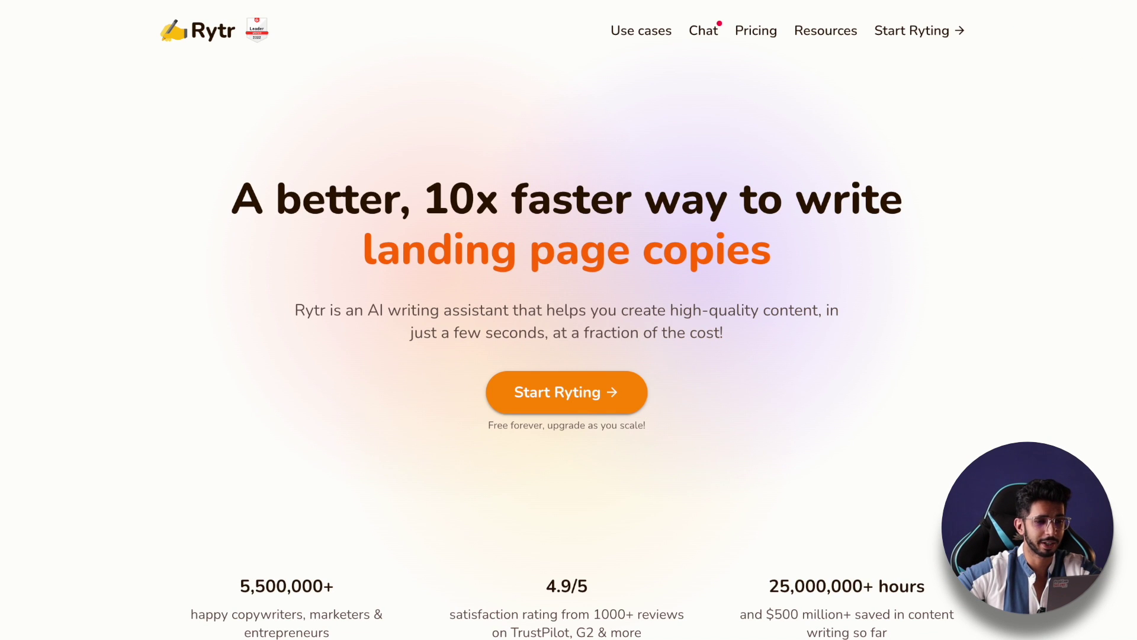
- Switch to the Rytr website and review what the free plan includes
{"action": "left_click", "coordinate": [697, 439]}
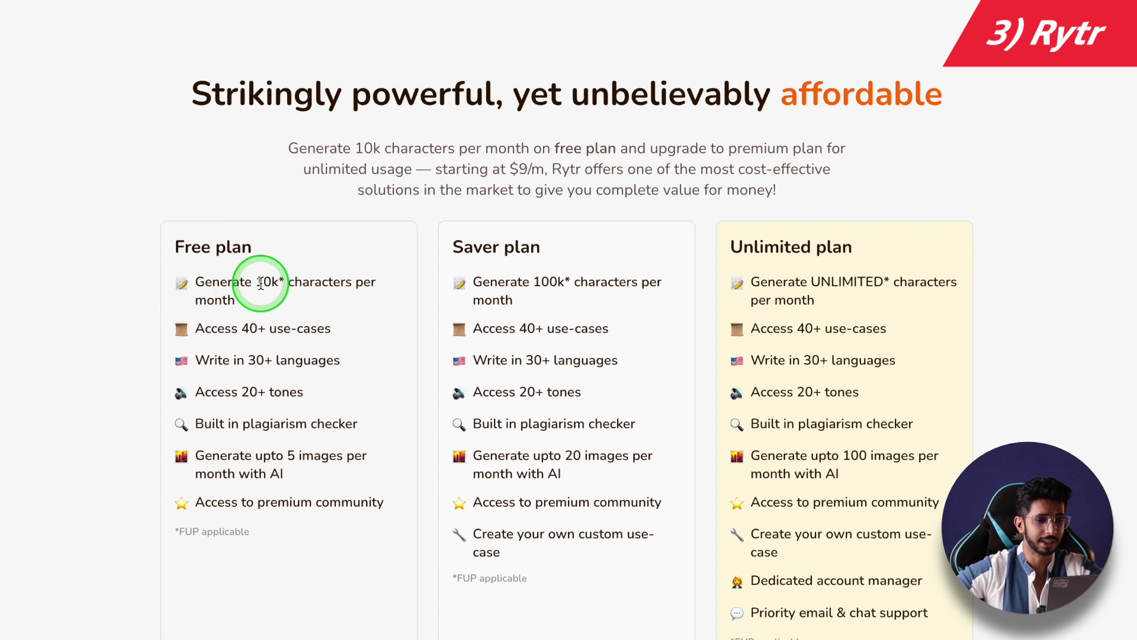
{"action": "left_click", "coordinate": [295, 300]}
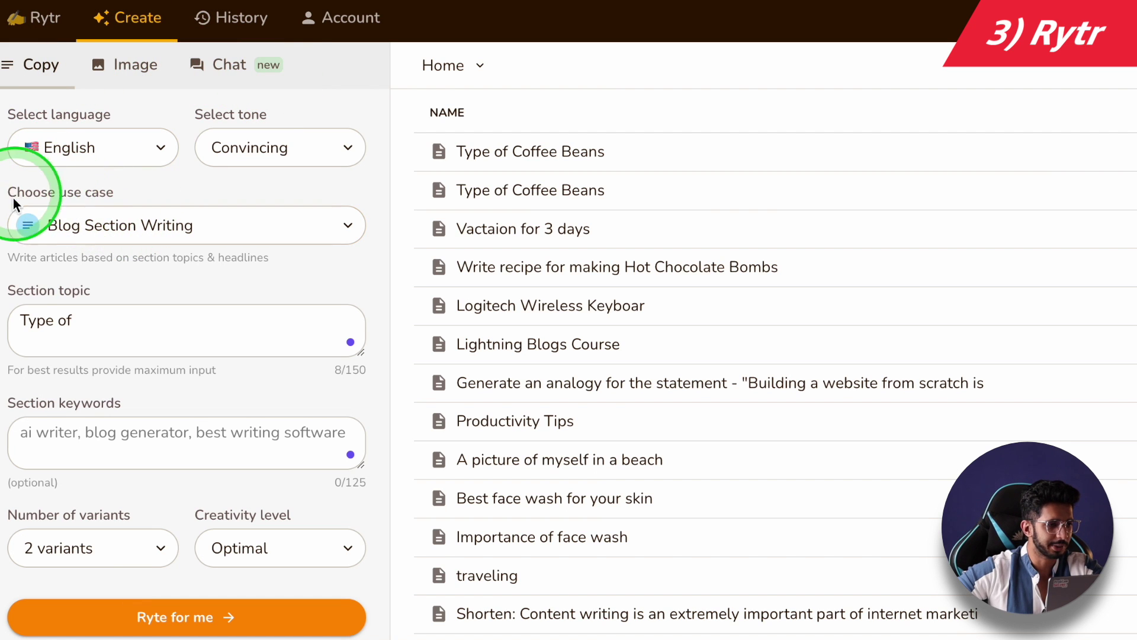
- Set the Rytr use case to Email and generate text from the key point "vacaction for 7 days."
{"action": "left_click", "coordinate": [89, 224]}
{"action": "scroll", "coordinate": [84, 368], "scroll_direction": "down", "scroll_amount": 3}
{"action": "scroll", "coordinate": [140, 379], "scroll_direction": "down", "scroll_amount": 2}
{"action": "left_click", "coordinate": [144, 427]}
{"action": "left_click", "coordinate": [135, 362]}
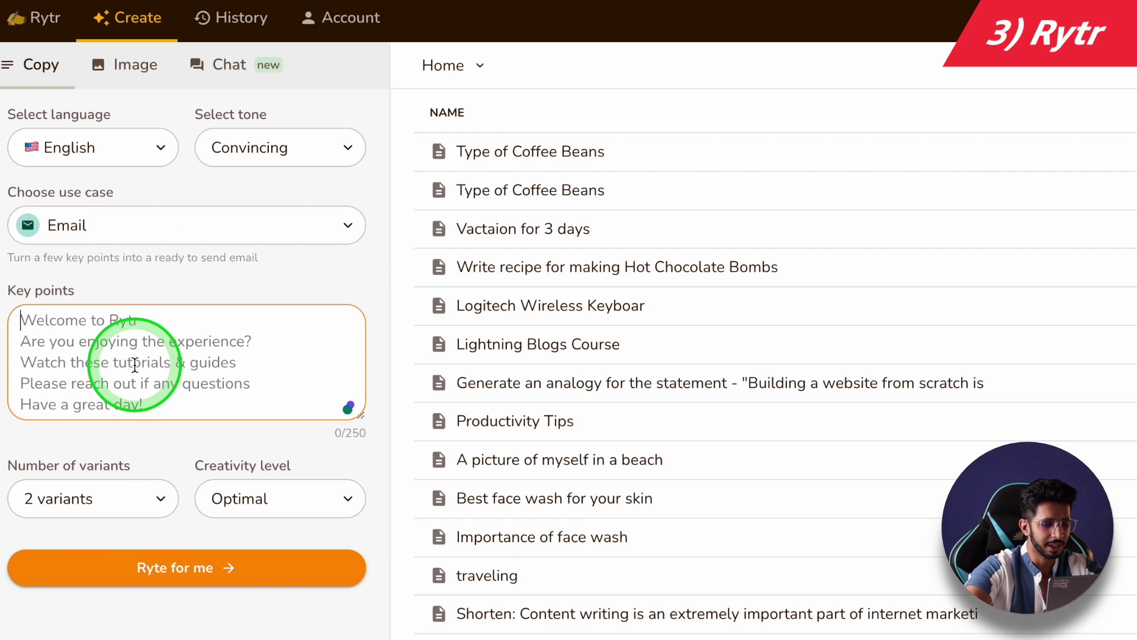
{"action": "type", "text": "vacaction for 7 days."}
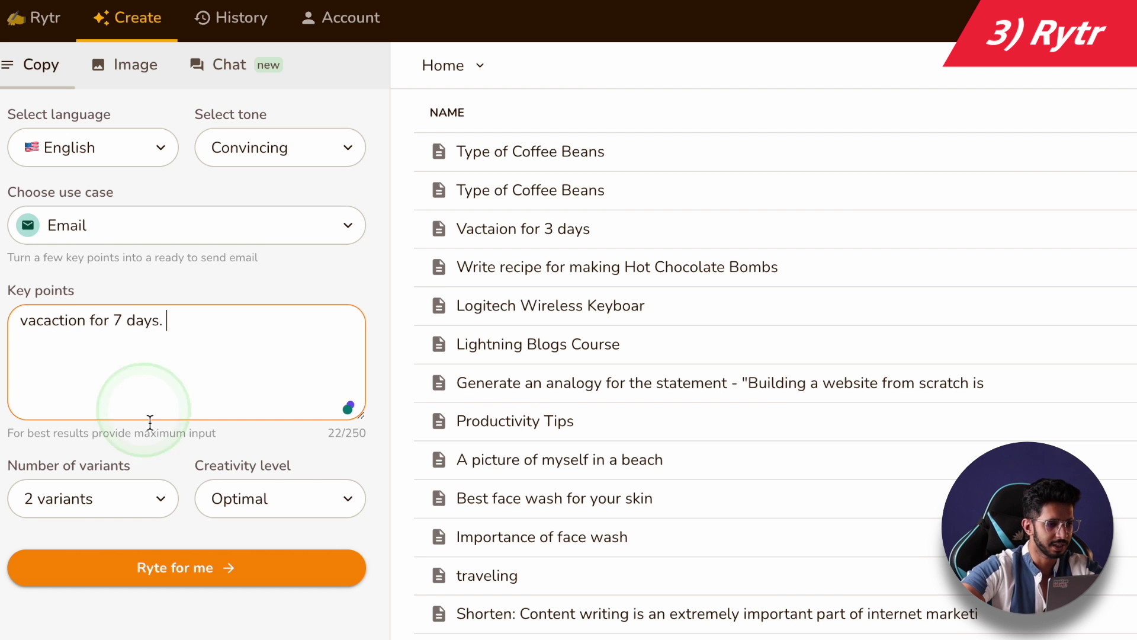
{"action": "left_click", "coordinate": [171, 570]}
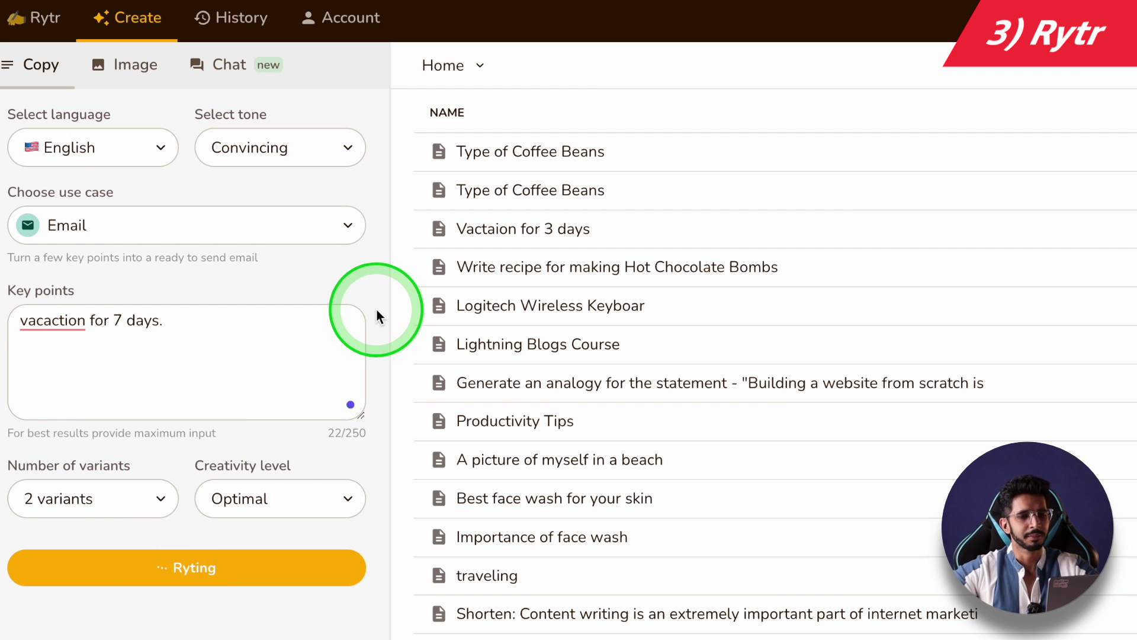
{"action": "left_click", "coordinate": [219, 340]}
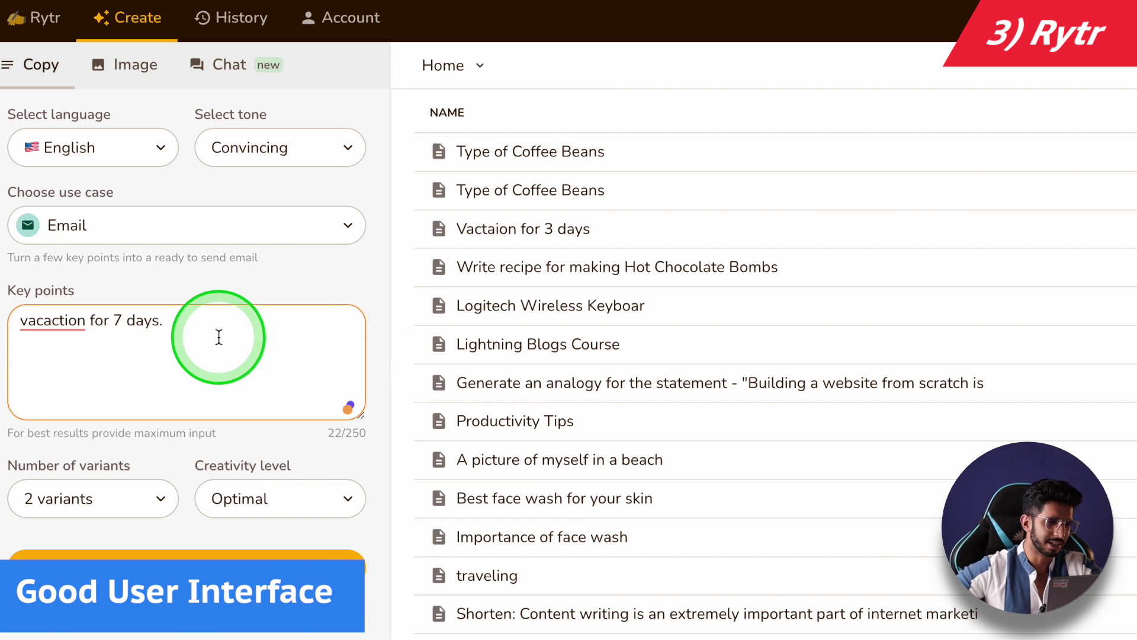
{"action": "left_click", "coordinate": [219, 337]}
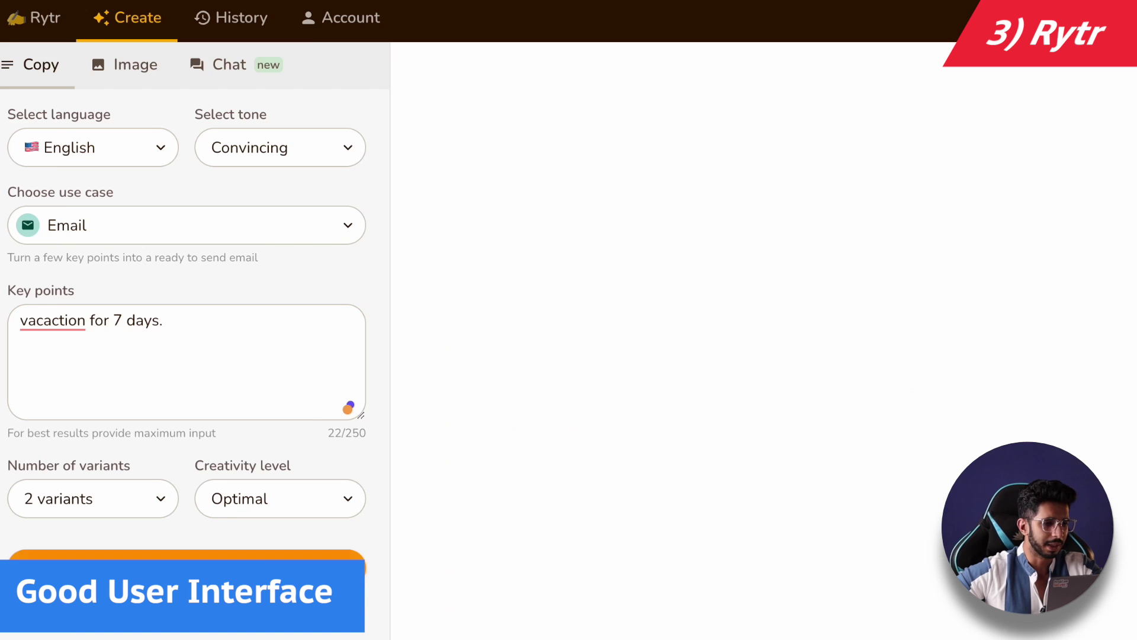
- Read the generated vacation request email variants in the document
{"action": "left_click", "coordinate": [842, 193]}
{"action": "left_click", "coordinate": [431, 21]}
{"action": "left_click", "coordinate": [528, 353]}
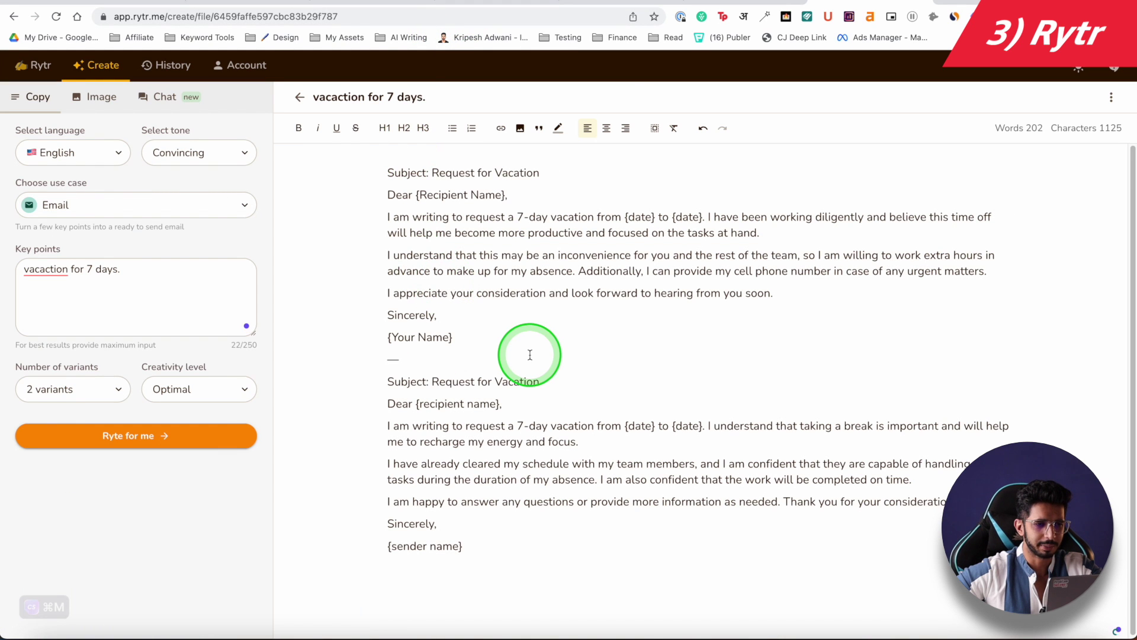
{"action": "left_click_drag", "start_coordinate": [511, 270], "coordinate": [644, 304]}
{"action": "left_click", "coordinate": [644, 305]}
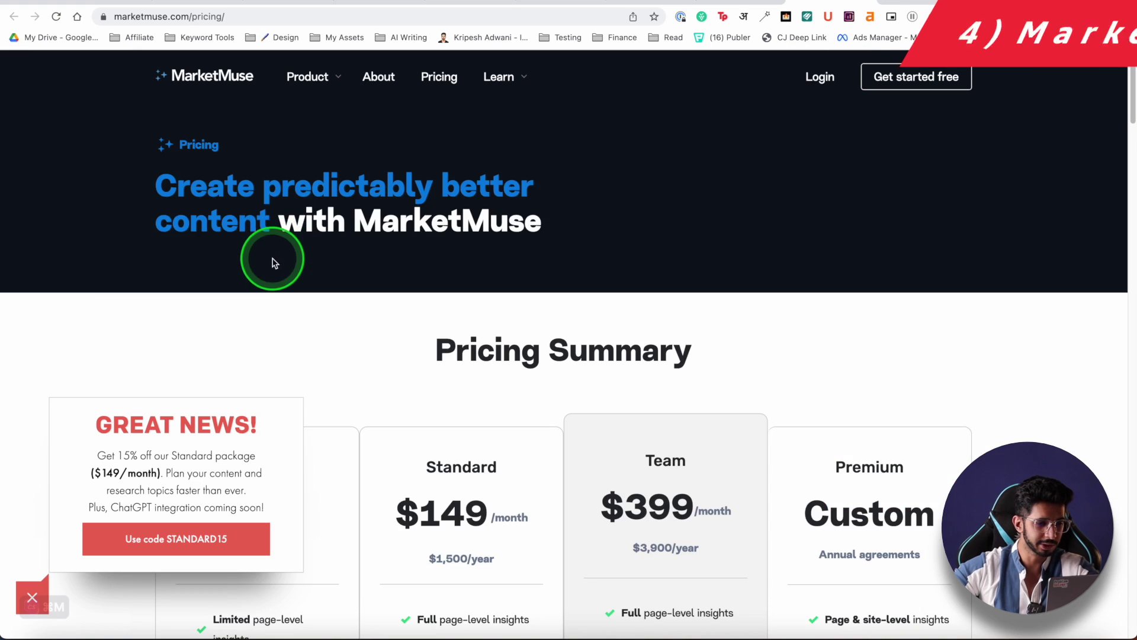
- Switch to MarketMuse's pricing page and review the free plan's features and monthly query limit
{"action": "scroll", "coordinate": [270, 258], "scroll_direction": "down", "scroll_amount": 7}
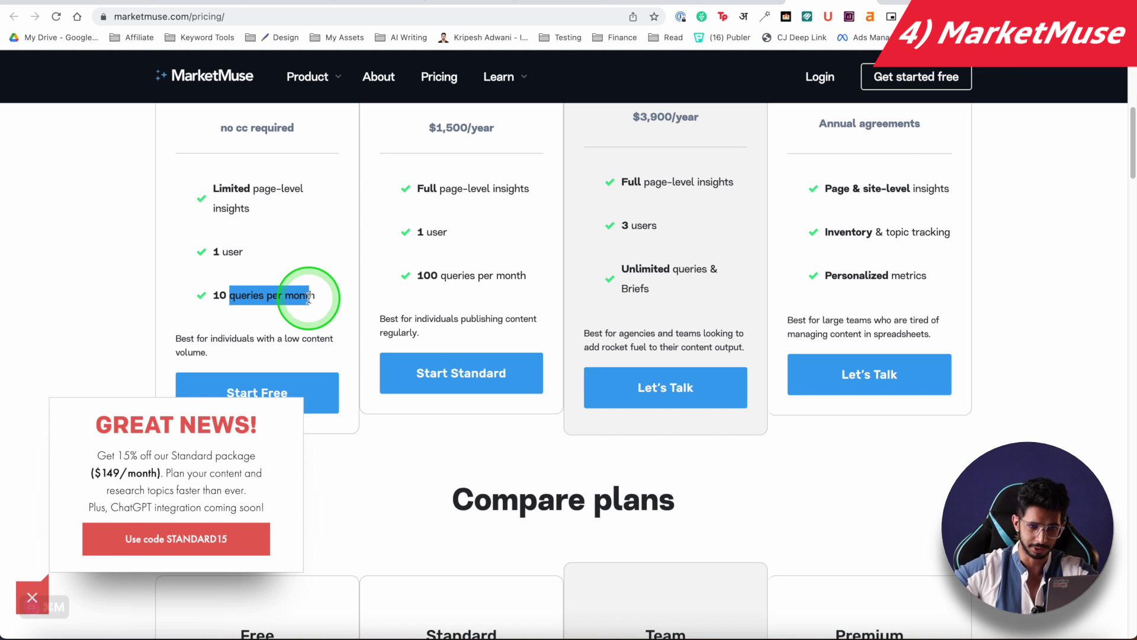
{"action": "left_click", "coordinate": [906, 4]}
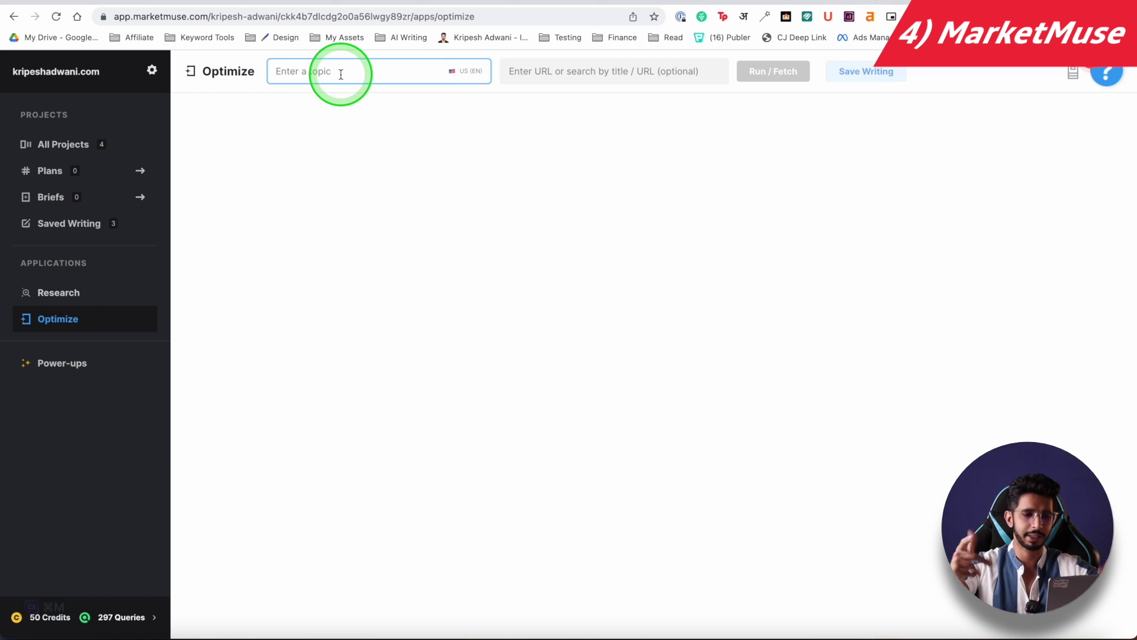
- Run an Optimize analysis for the topic "best dog food for golden retriever", checking the language and country options first
{"action": "type", "text": "best dog food for golden retriever"}
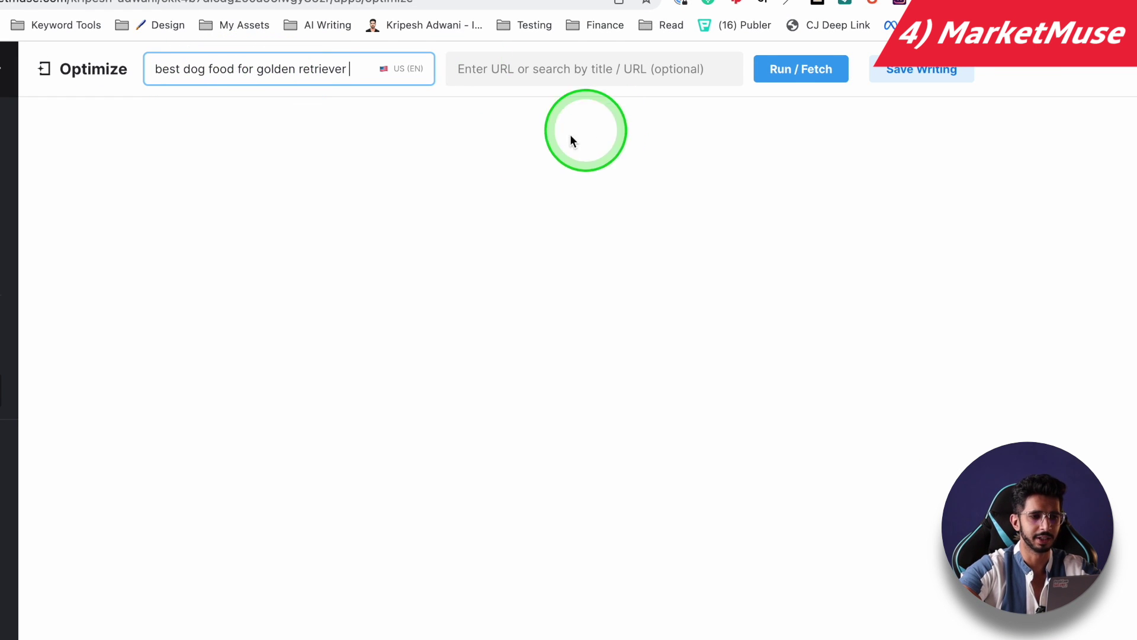
{"action": "left_click", "coordinate": [407, 69]}
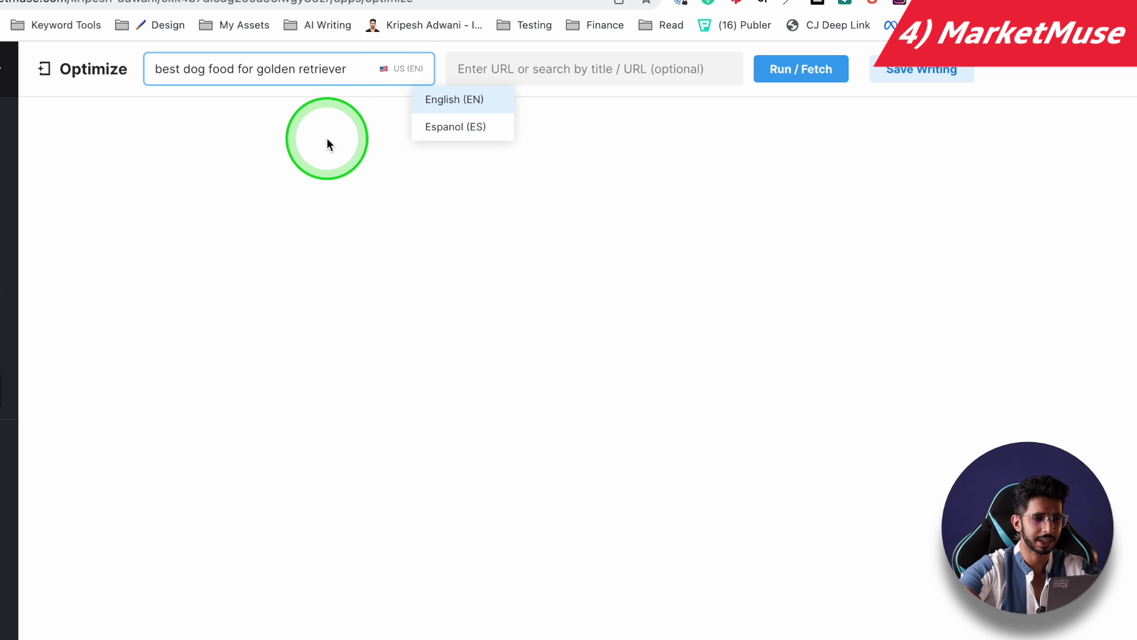
{"action": "left_click", "coordinate": [328, 140]}
{"action": "left_click", "coordinate": [383, 77]}
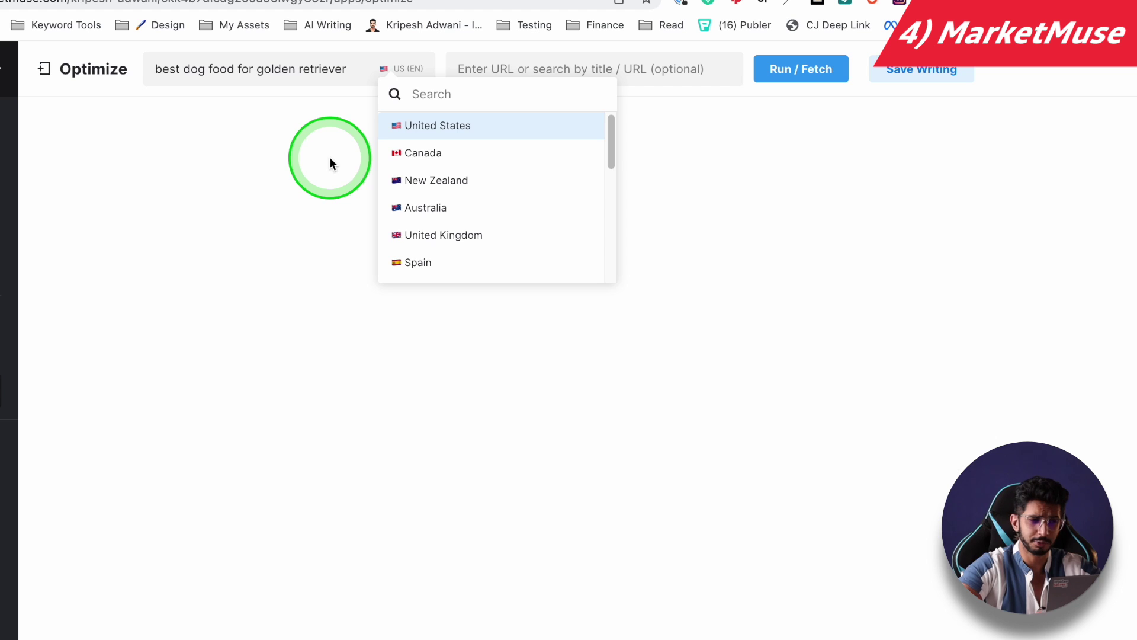
{"action": "left_click", "coordinate": [290, 176]}
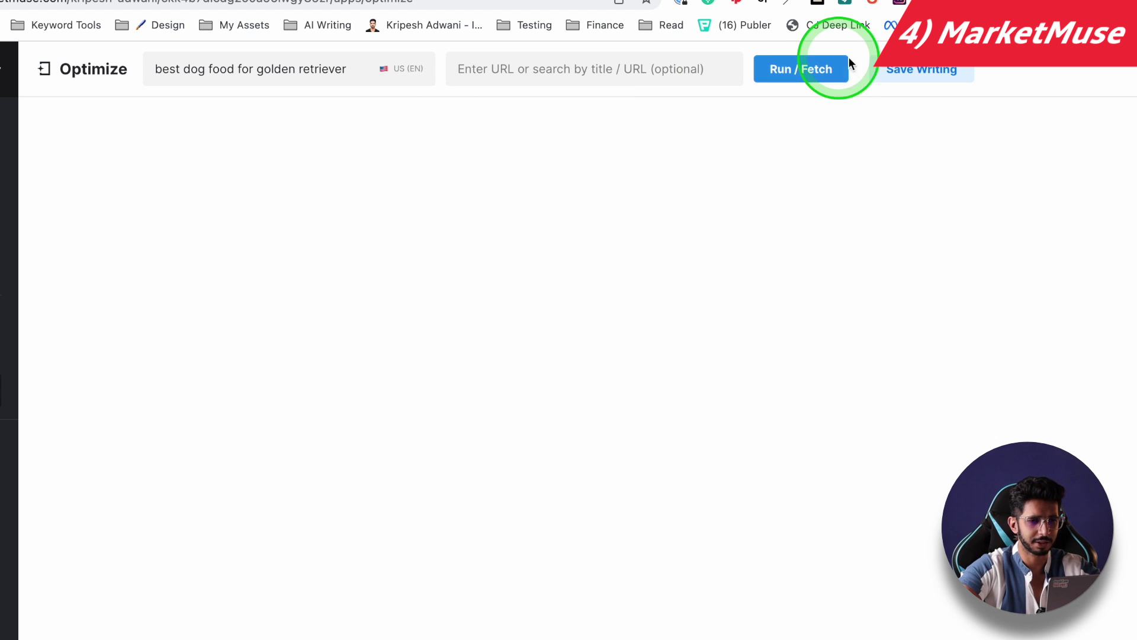
{"action": "left_click", "coordinate": [818, 71]}
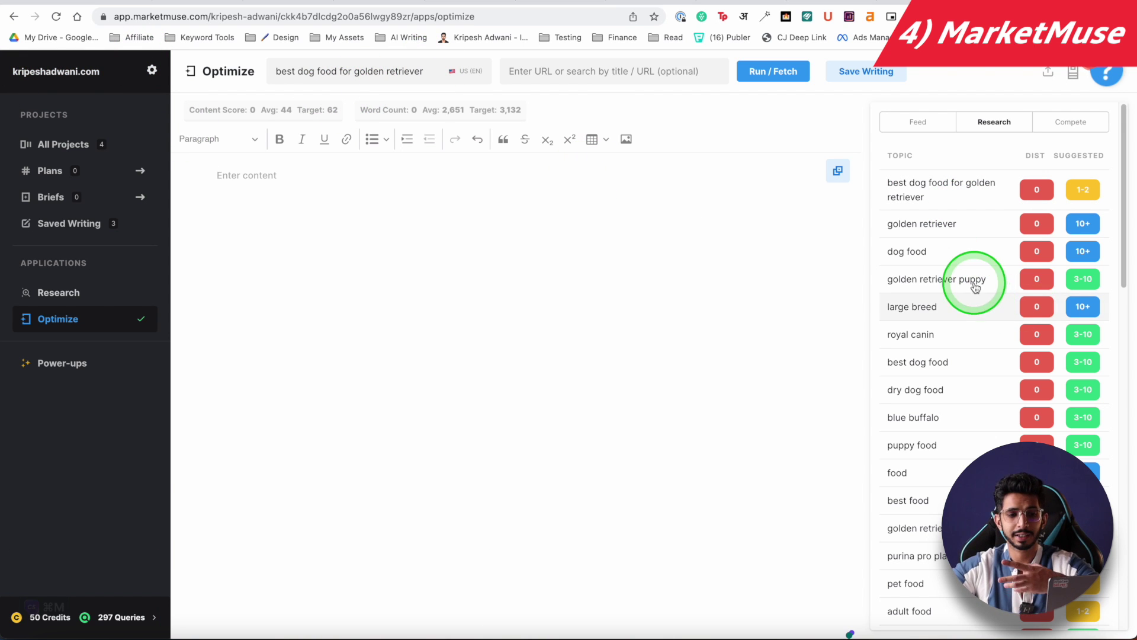
- Review the suggested topics and paste the copied golden retriever dog food article into the empty content editor
{"action": "scroll", "coordinate": [952, 355], "scroll_direction": "down", "scroll_amount": 6}
{"action": "scroll", "coordinate": [953, 372], "scroll_direction": "up", "scroll_amount": 3}
{"action": "scroll", "coordinate": [954, 370], "scroll_direction": "up", "scroll_amount": 4}
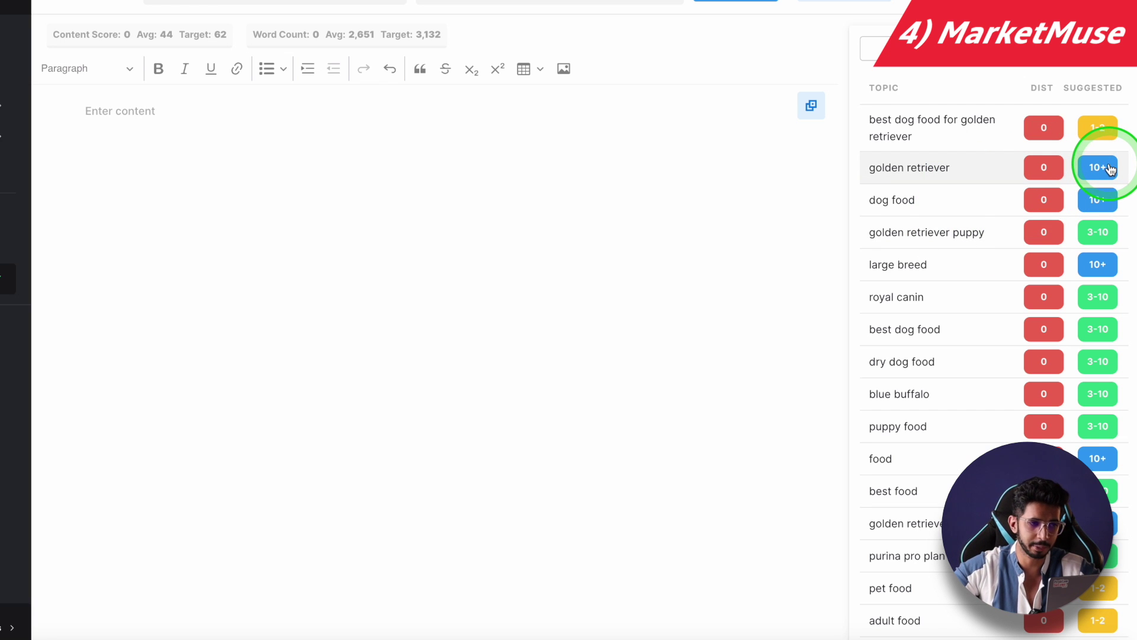
{"action": "left_click", "coordinate": [383, 106]}
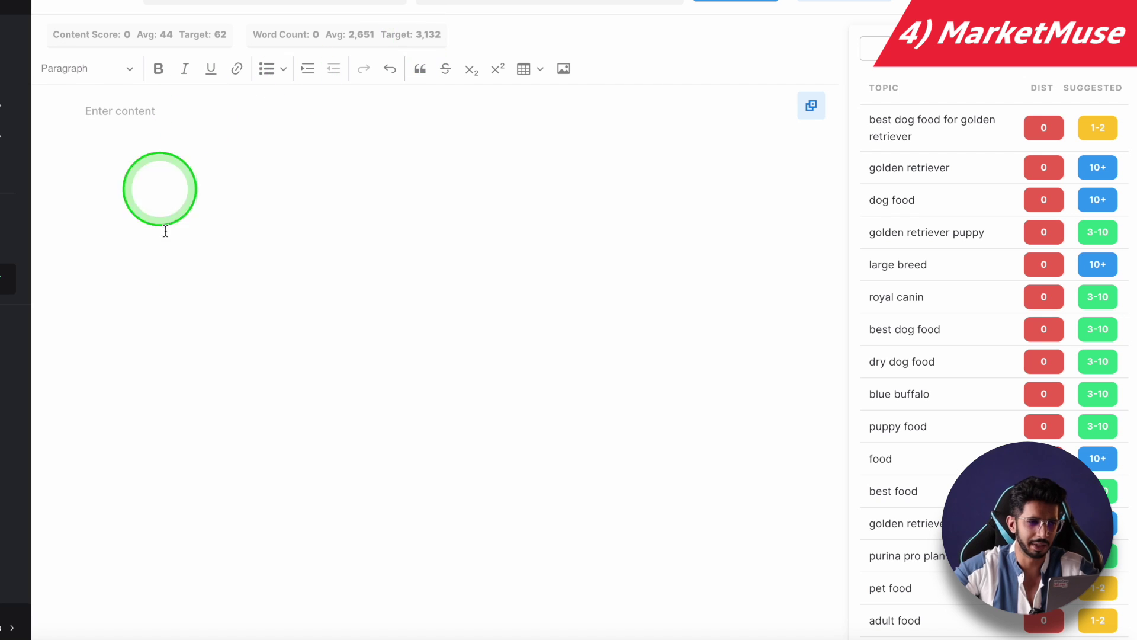
{"action": "key", "text": "ctrl+v"}
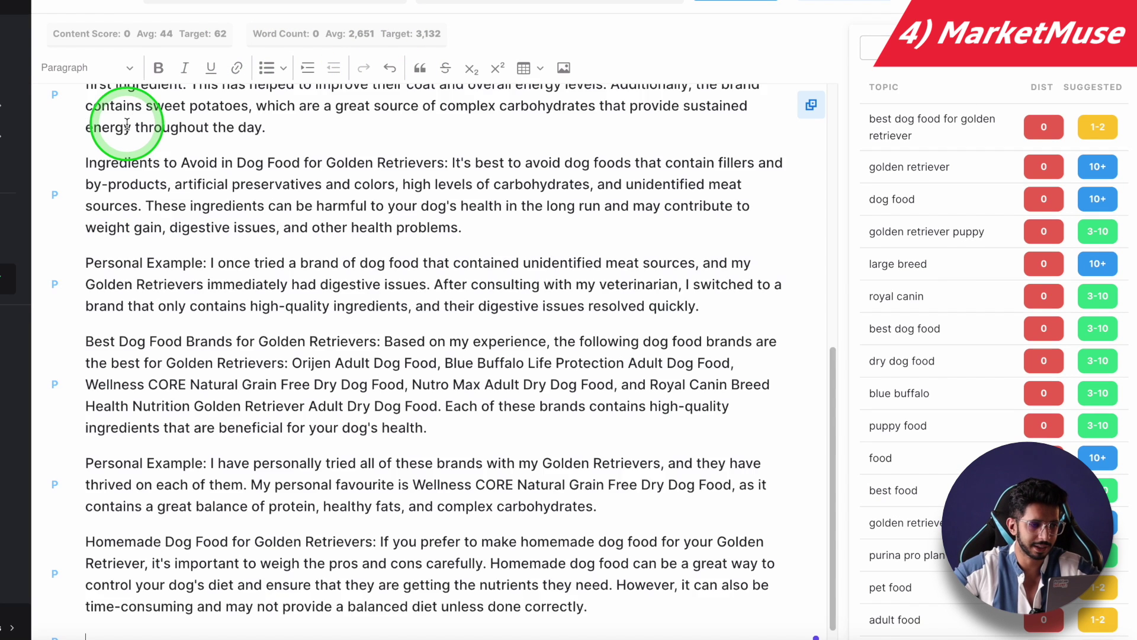
{"action": "scroll", "coordinate": [363, 375], "scroll_direction": "up", "scroll_amount": 15}
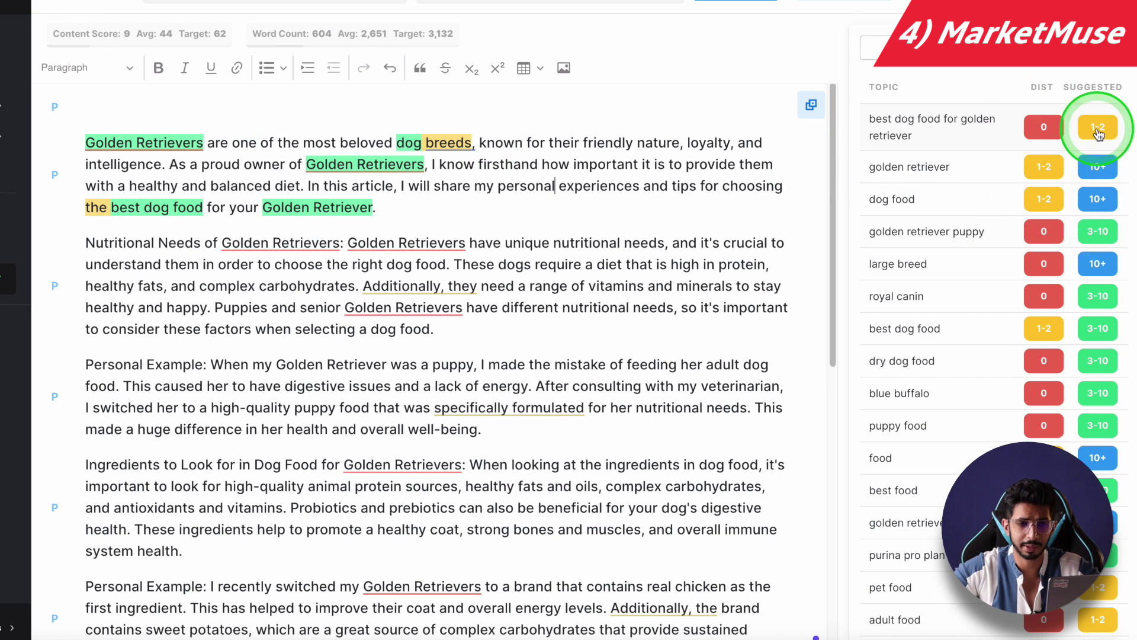
- Compare the pasted article with the content score targets and the suggested topic counts in the research list
{"action": "scroll", "coordinate": [1099, 135], "scroll_direction": "down", "scroll_amount": 10}
{"action": "left_click", "coordinate": [591, 202]}
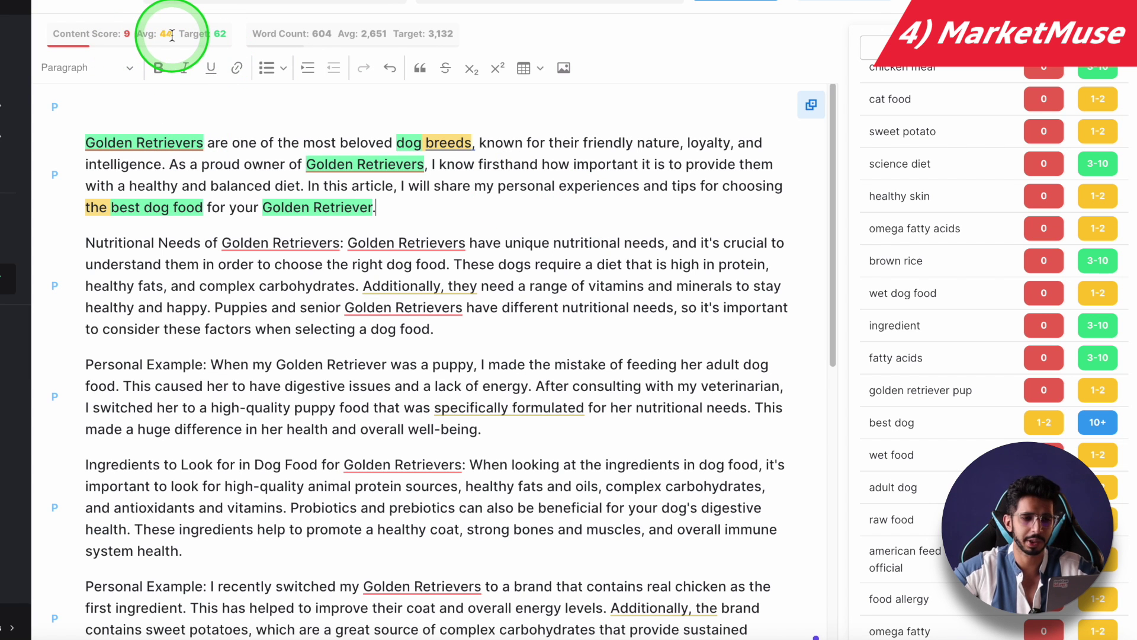
{"action": "scroll", "coordinate": [938, 132], "scroll_direction": "down", "scroll_amount": 3}
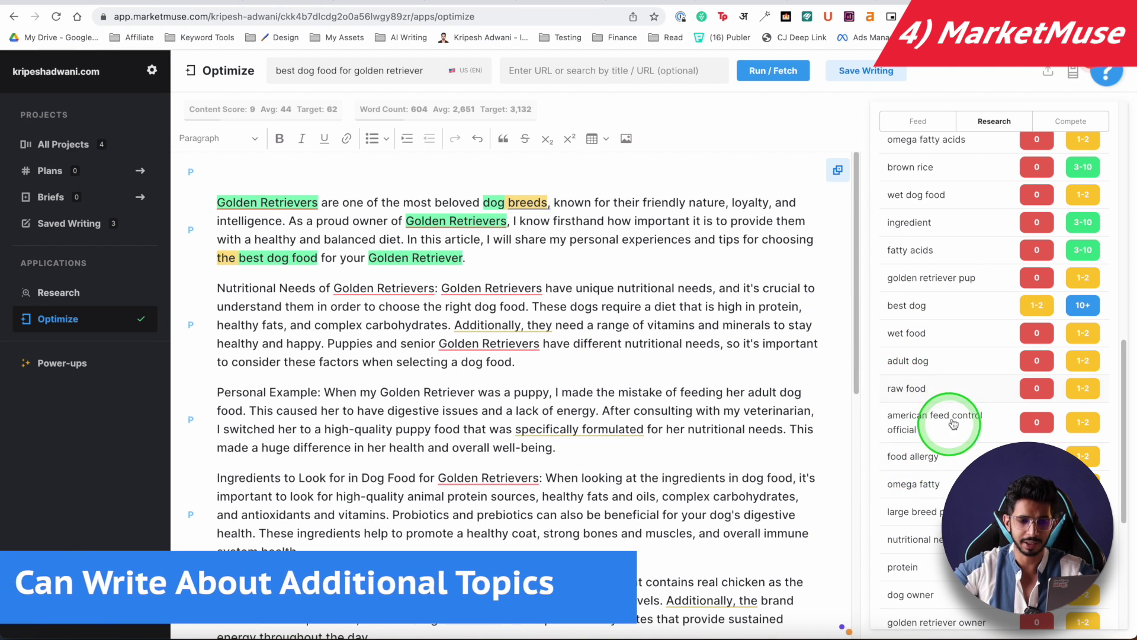
{"action": "scroll", "coordinate": [955, 433], "scroll_direction": "down", "scroll_amount": 2}
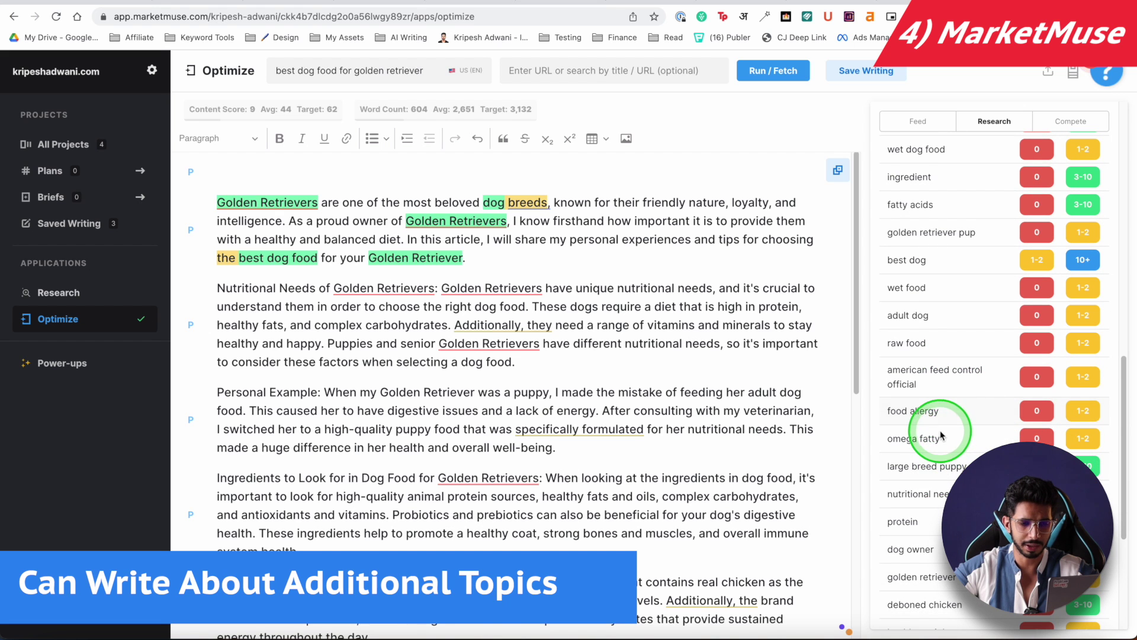
{"action": "scroll", "coordinate": [942, 436], "scroll_direction": "down", "scroll_amount": 1}
{"action": "scroll", "coordinate": [955, 474], "scroll_direction": "down", "scroll_amount": 1}
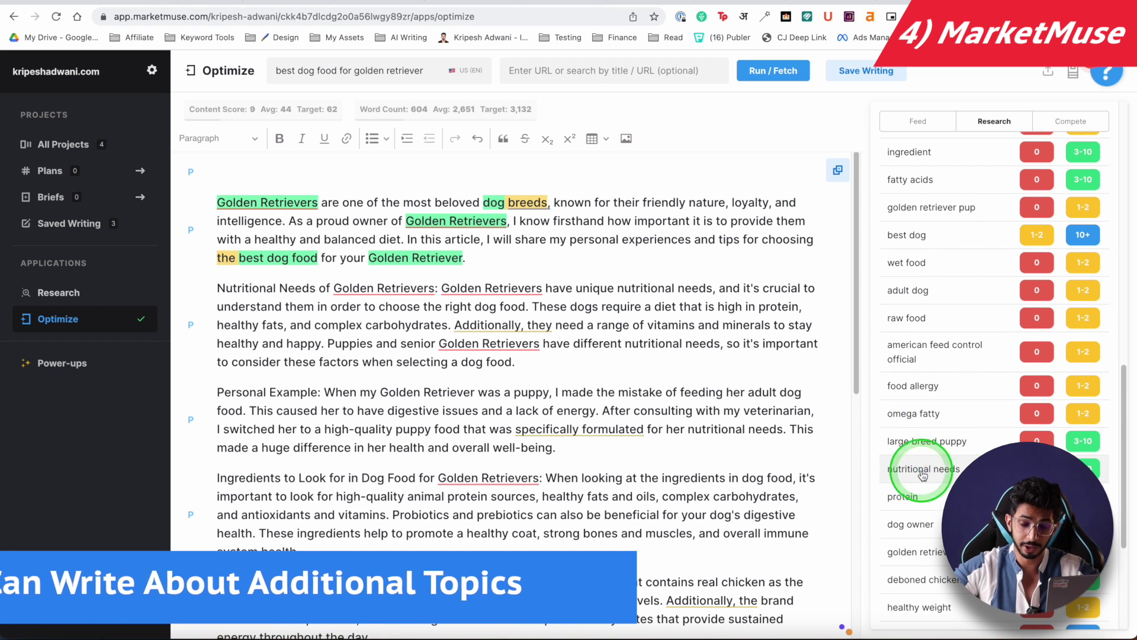
{"action": "scroll", "coordinate": [564, 336], "scroll_direction": "down", "scroll_amount": 10}
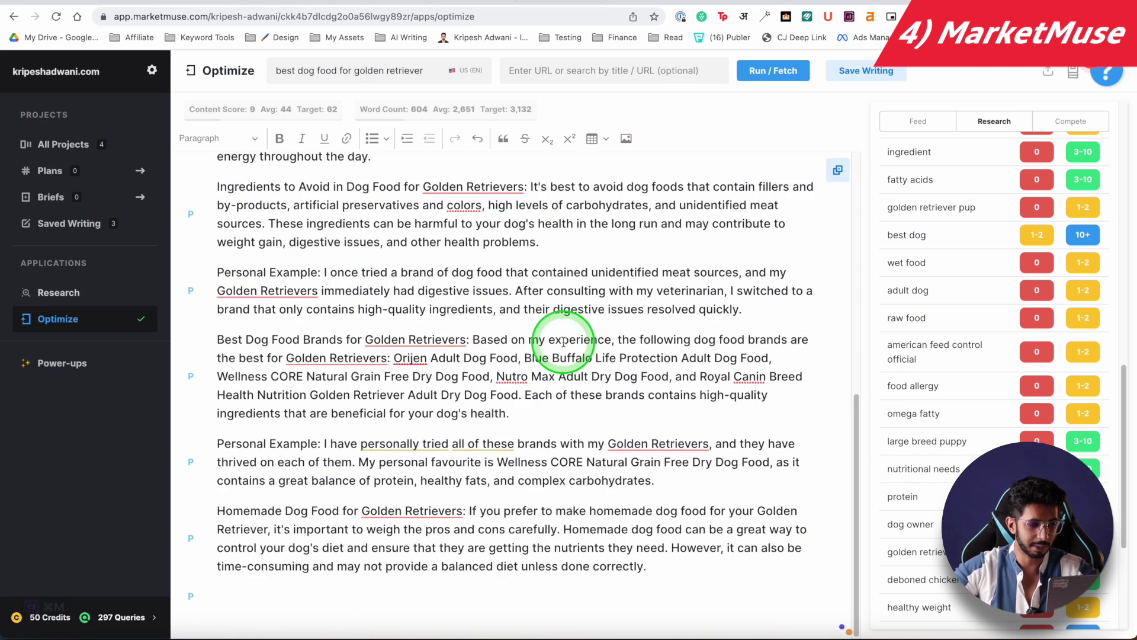
{"action": "scroll", "coordinate": [563, 342], "scroll_direction": "up", "scroll_amount": 7}
{"action": "scroll", "coordinate": [912, 379], "scroll_direction": "up", "scroll_amount": 10}
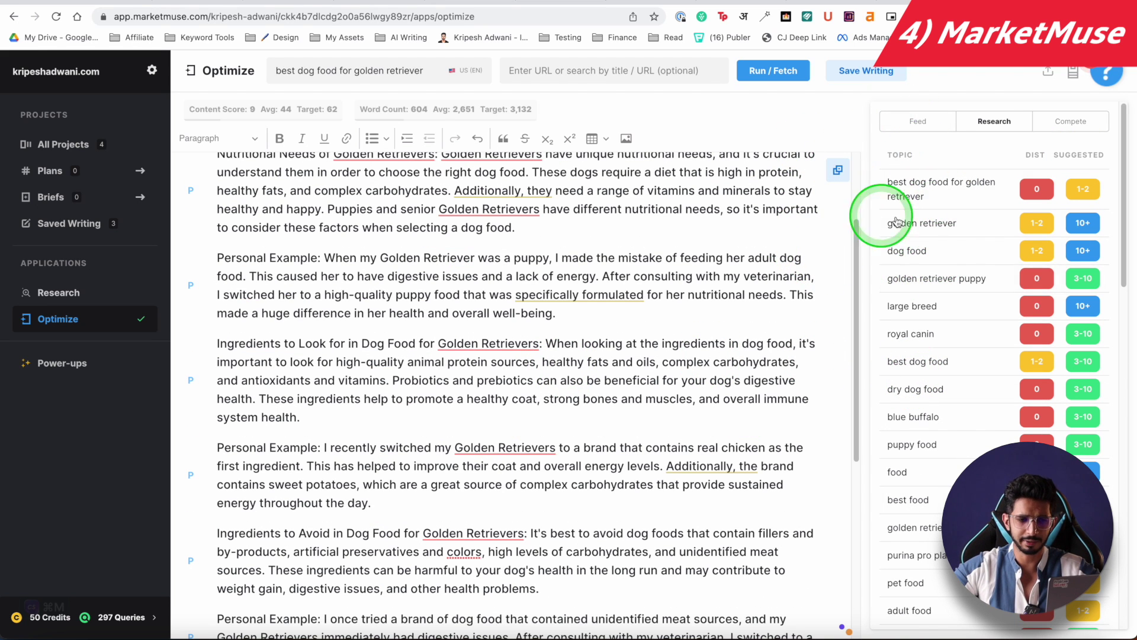
- Open the "golden retriever" topic in the research list and review its variant topics with their distribution and suggested counts
{"action": "left_click", "coordinate": [938, 229]}
{"action": "scroll", "coordinate": [949, 270], "scroll_direction": "down", "scroll_amount": 1}
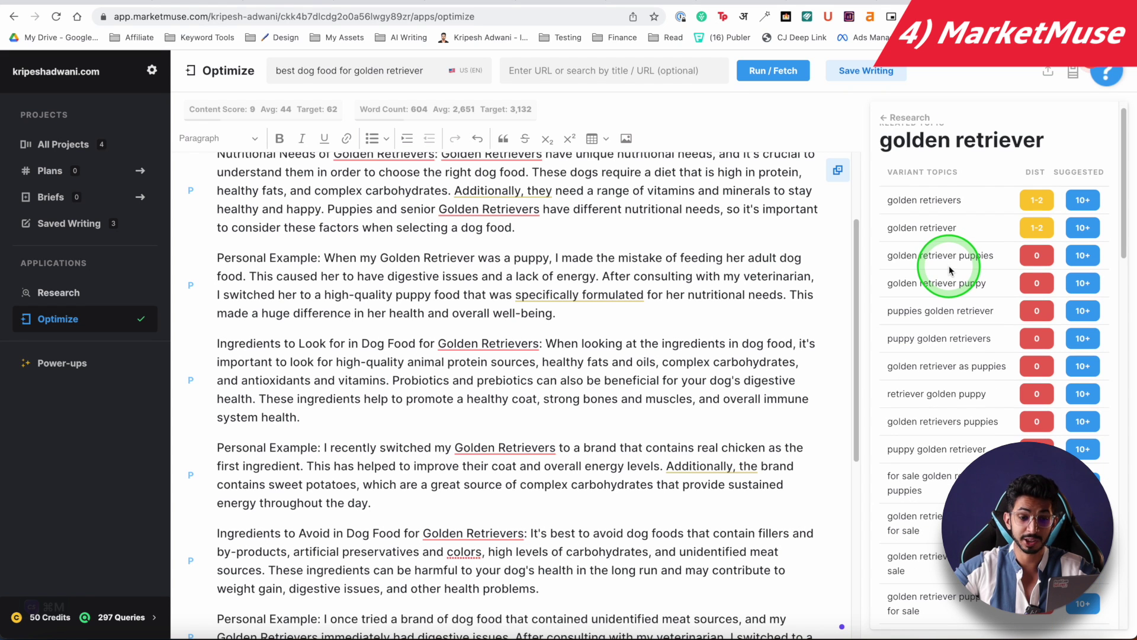
{"action": "scroll", "coordinate": [888, 290], "scroll_direction": "down", "scroll_amount": 2}
{"action": "scroll", "coordinate": [954, 379], "scroll_direction": "up", "scroll_amount": 3}
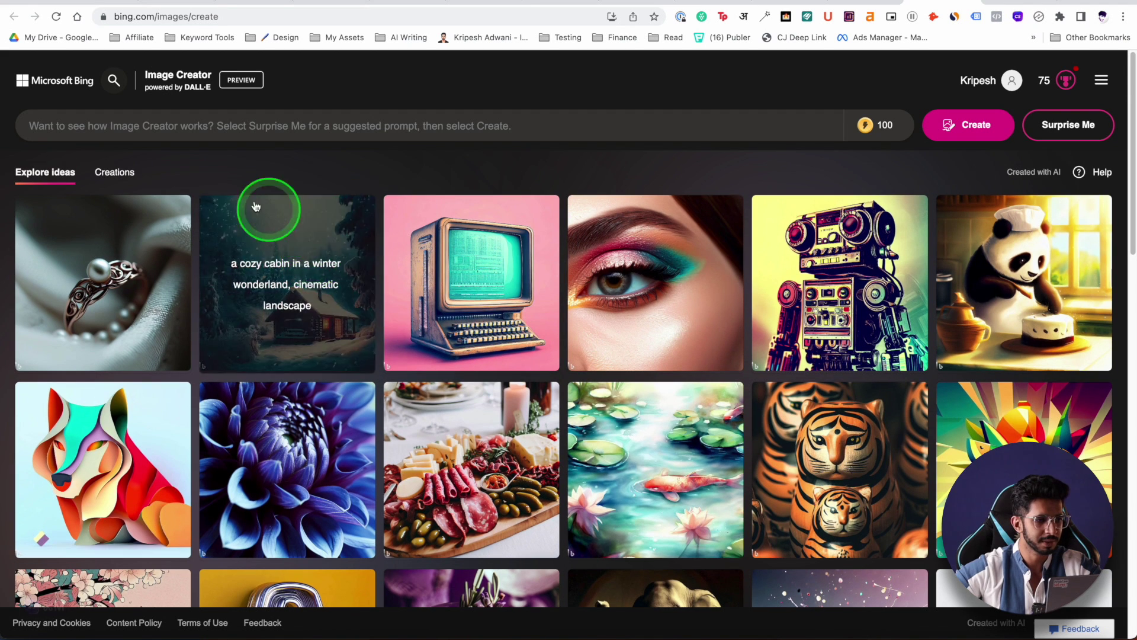
- Switch to Bing Image Creator and generate images from the prompt "Panda waving from space and floating happily with a space suit."
{"action": "left_click", "coordinate": [189, 132]}
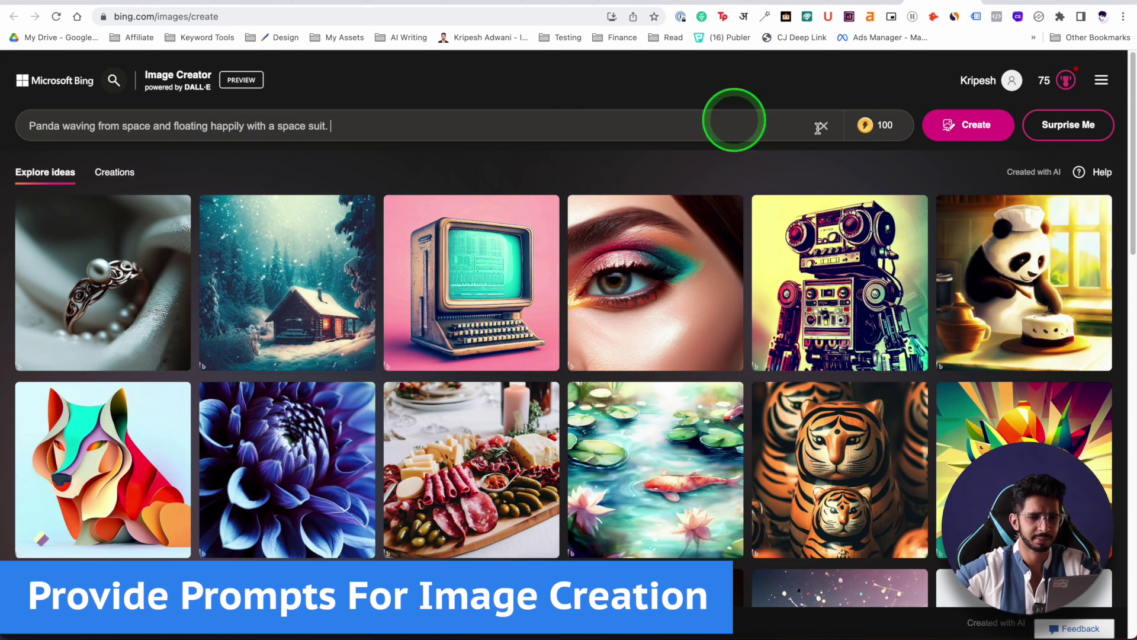
{"action": "left_click", "coordinate": [957, 127]}
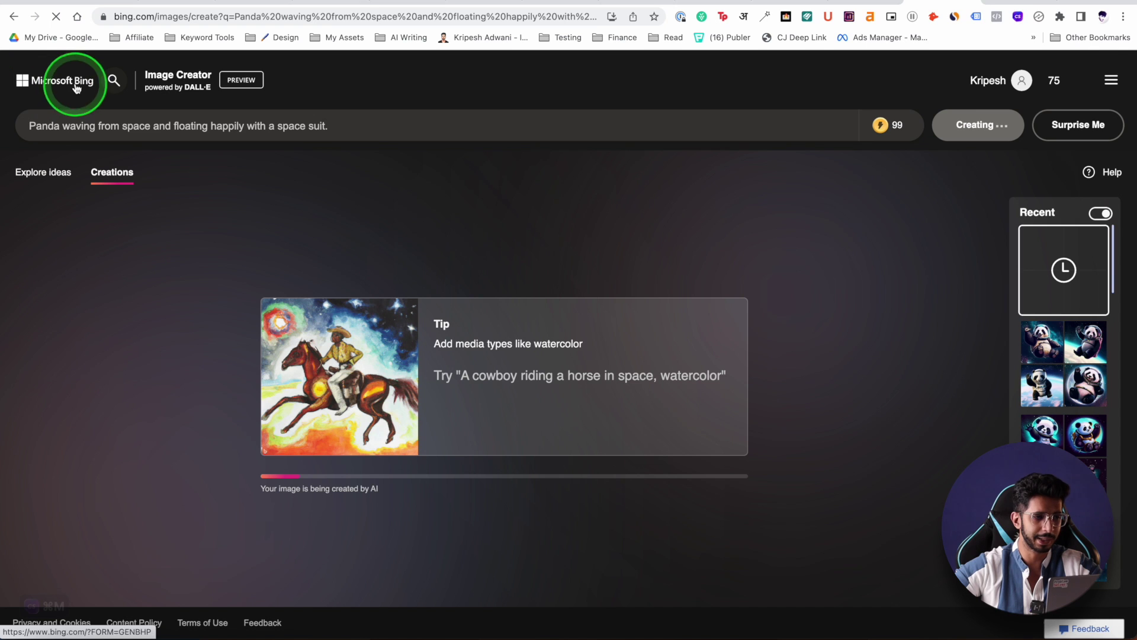
{"action": "mouse_move", "coordinate": [897, 131]}
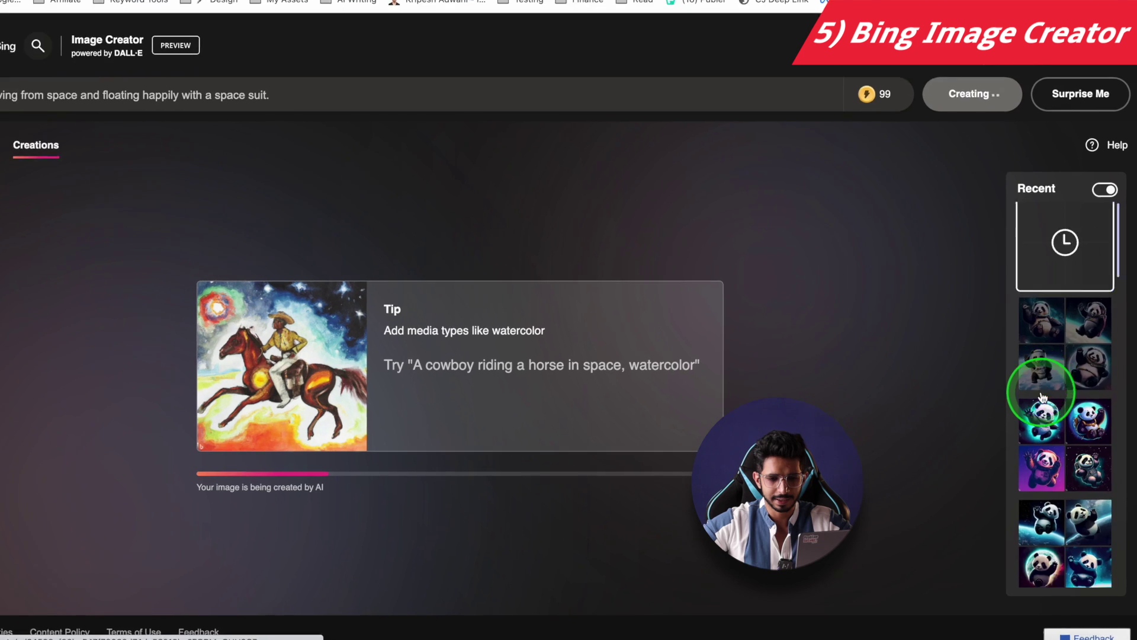
- Browse the recent image creations and open the set for "Interior design of a dentist clinic with tooth theme."
{"action": "scroll", "coordinate": [1064, 405], "scroll_direction": "down", "scroll_amount": 3}
{"action": "scroll", "coordinate": [1057, 377], "scroll_direction": "down", "scroll_amount": 10}
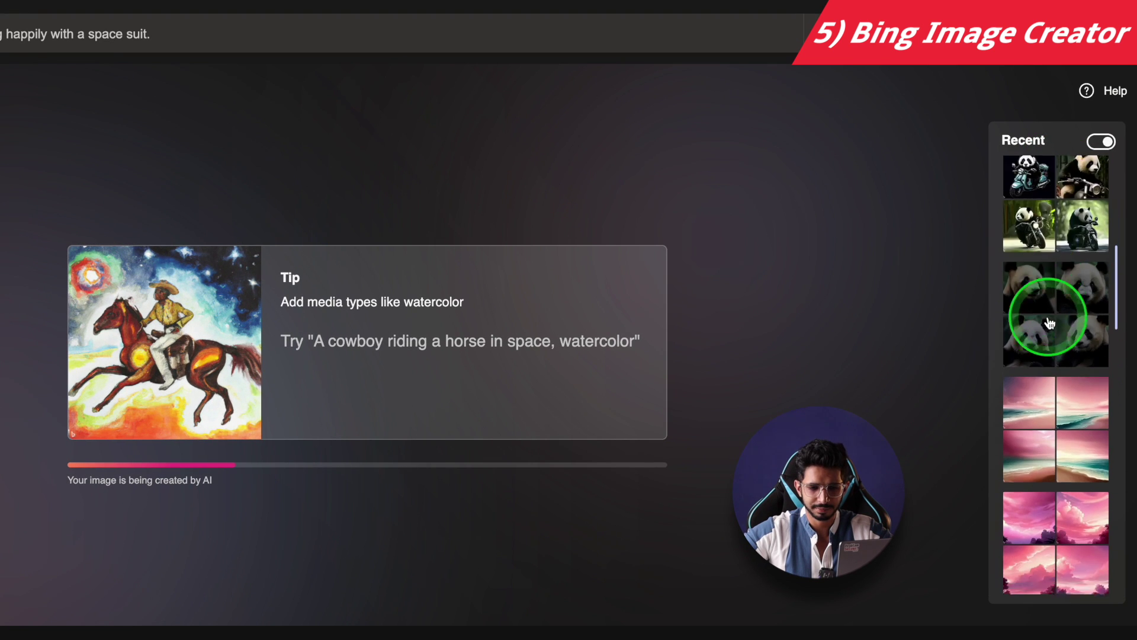
{"action": "scroll", "coordinate": [1051, 212], "scroll_direction": "down", "scroll_amount": 10}
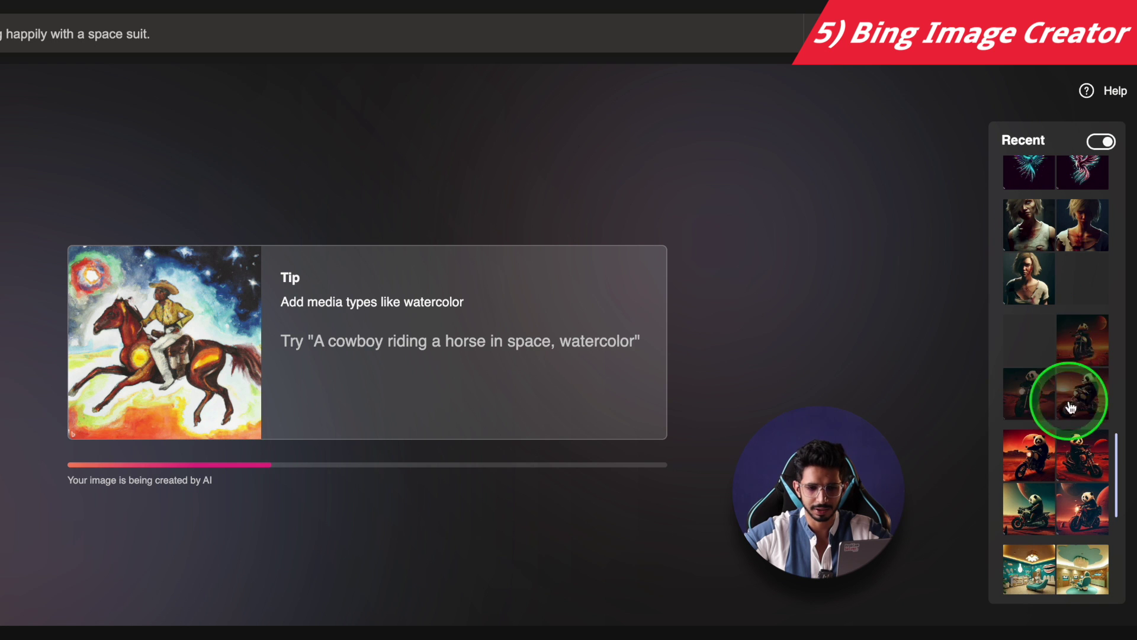
{"action": "scroll", "coordinate": [1074, 450], "scroll_direction": "down", "scroll_amount": 1}
{"action": "scroll", "coordinate": [1064, 469], "scroll_direction": "down", "scroll_amount": 8}
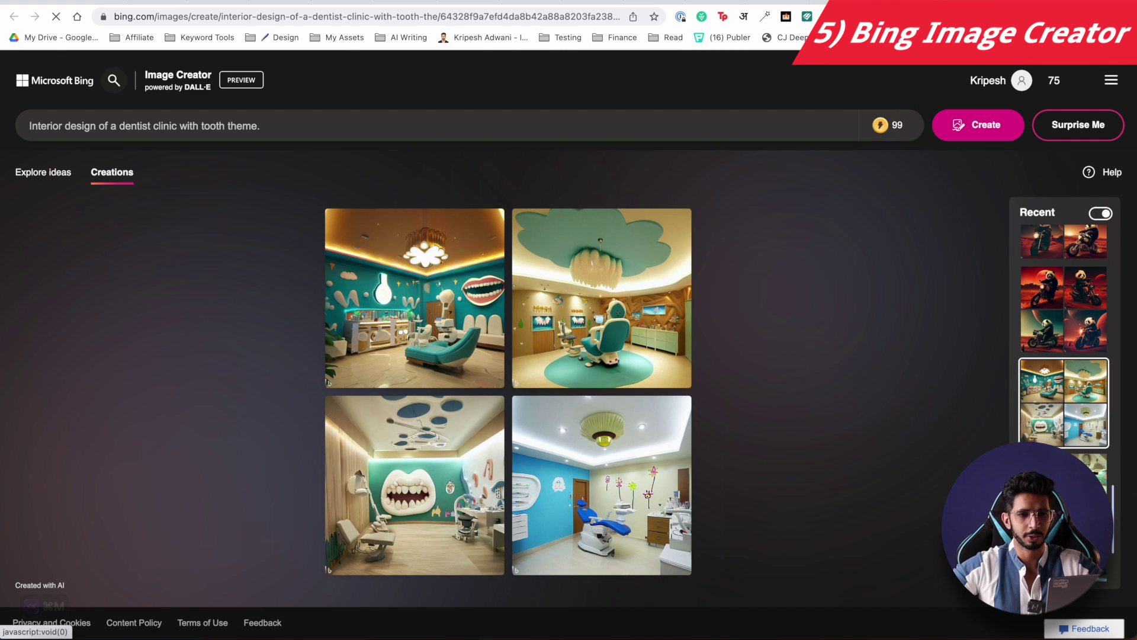
{"action": "left_click", "coordinate": [912, 119]}
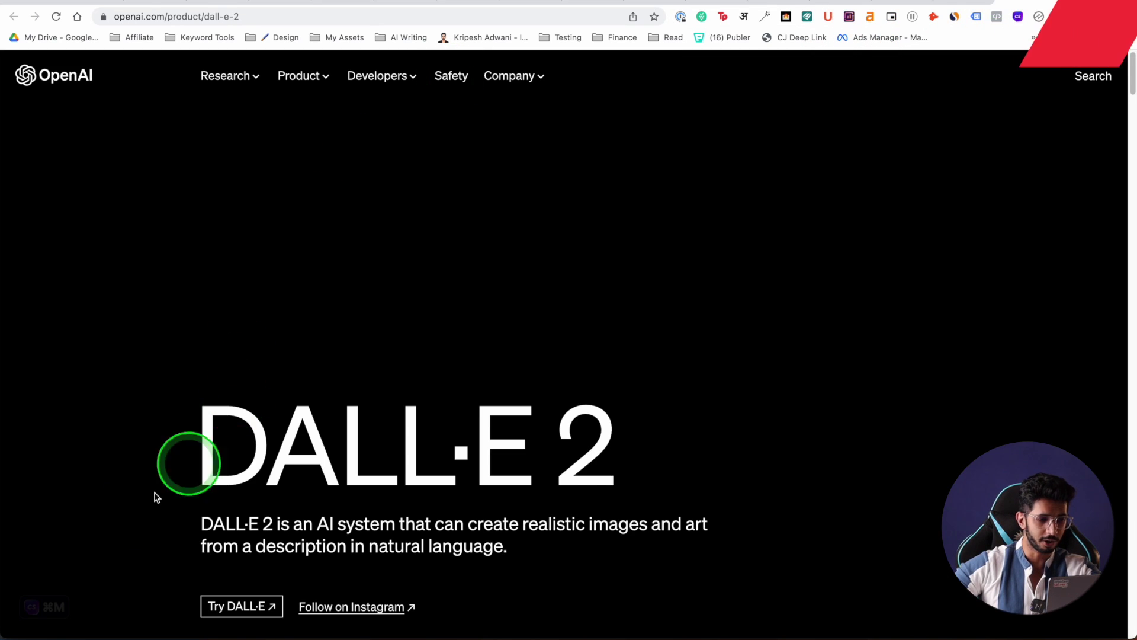
- Switch to OpenAI's DALL·E and generate images from the prompt "Panda waving from space and floating happily with a space suit."
{"action": "left_click", "coordinate": [246, 574]}
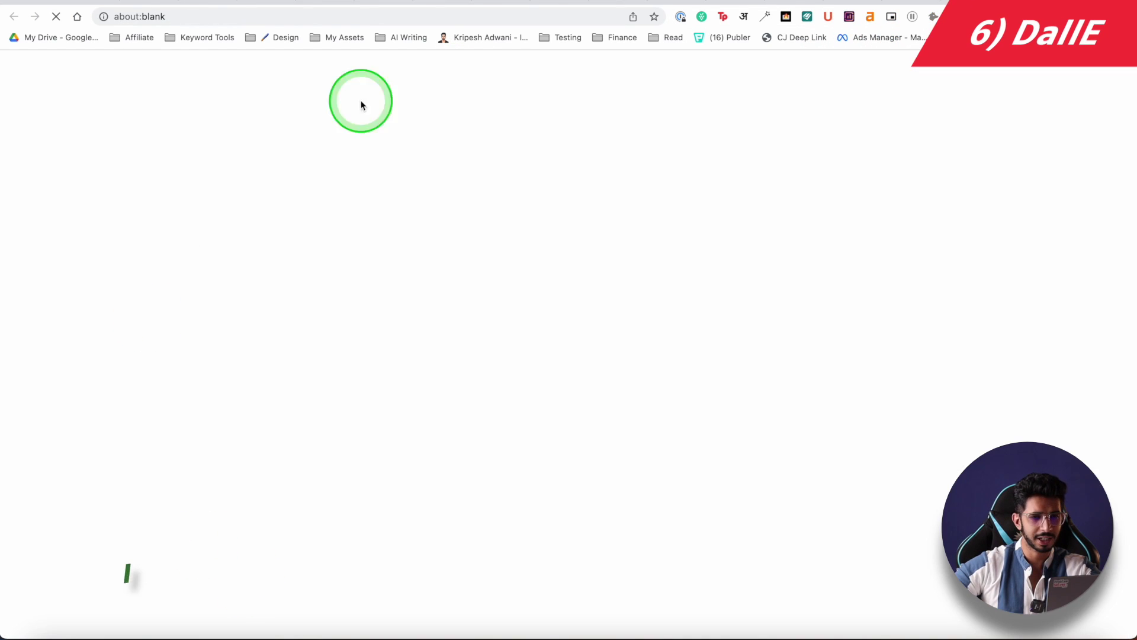
{"action": "left_click", "coordinate": [945, 235]}
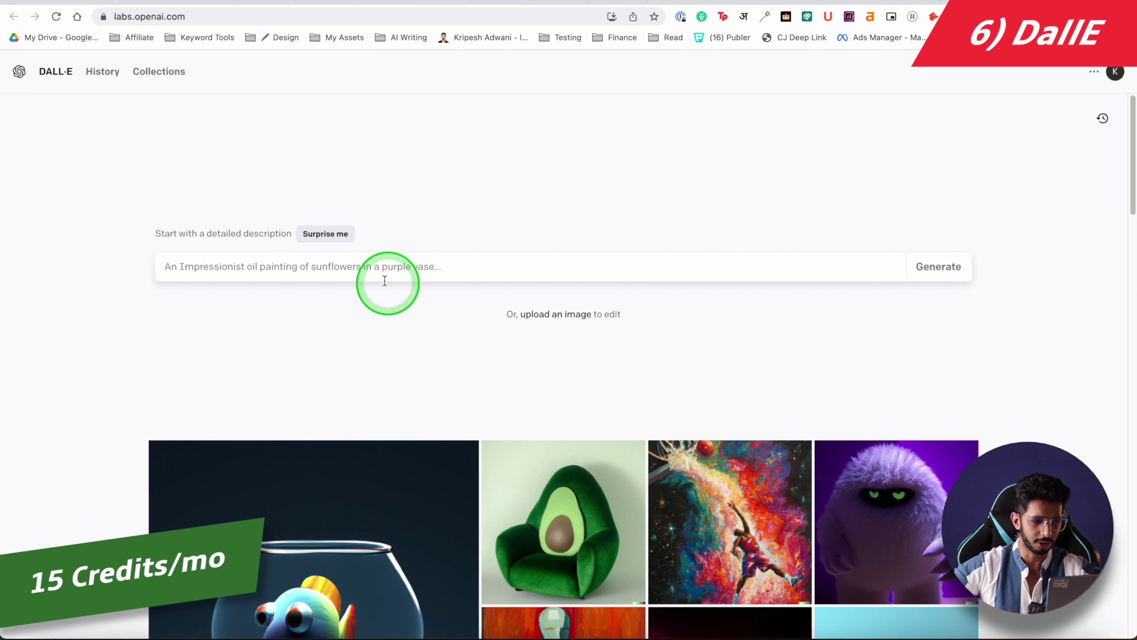
{"action": "key", "text": "super+m"}
{"action": "left_click", "coordinate": [435, 214]}
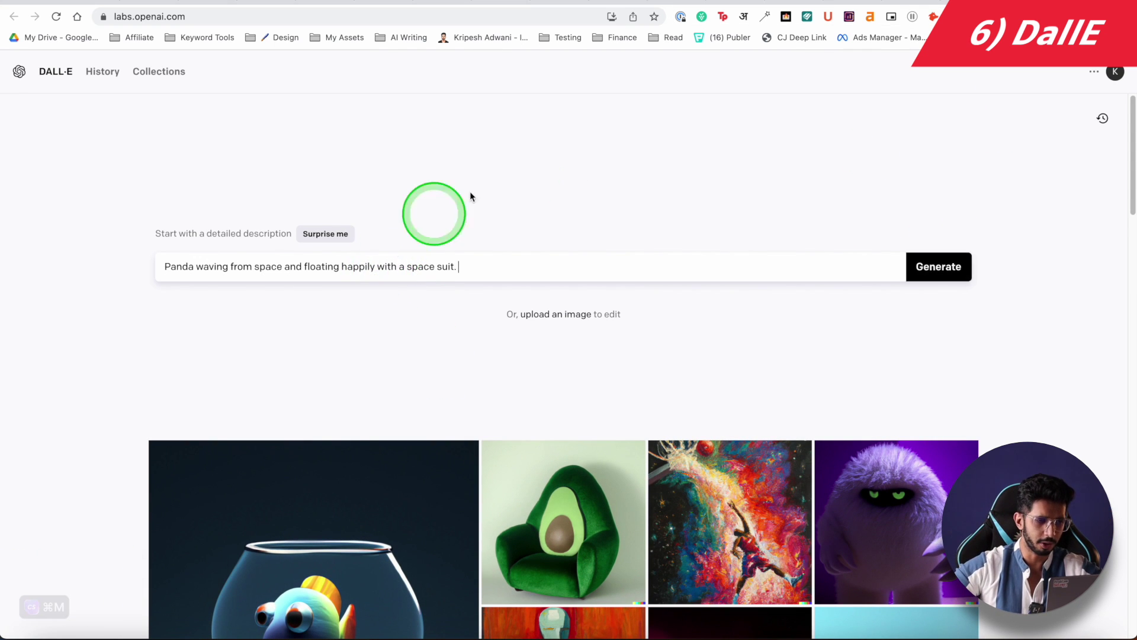
{"action": "left_click", "coordinate": [937, 268]}
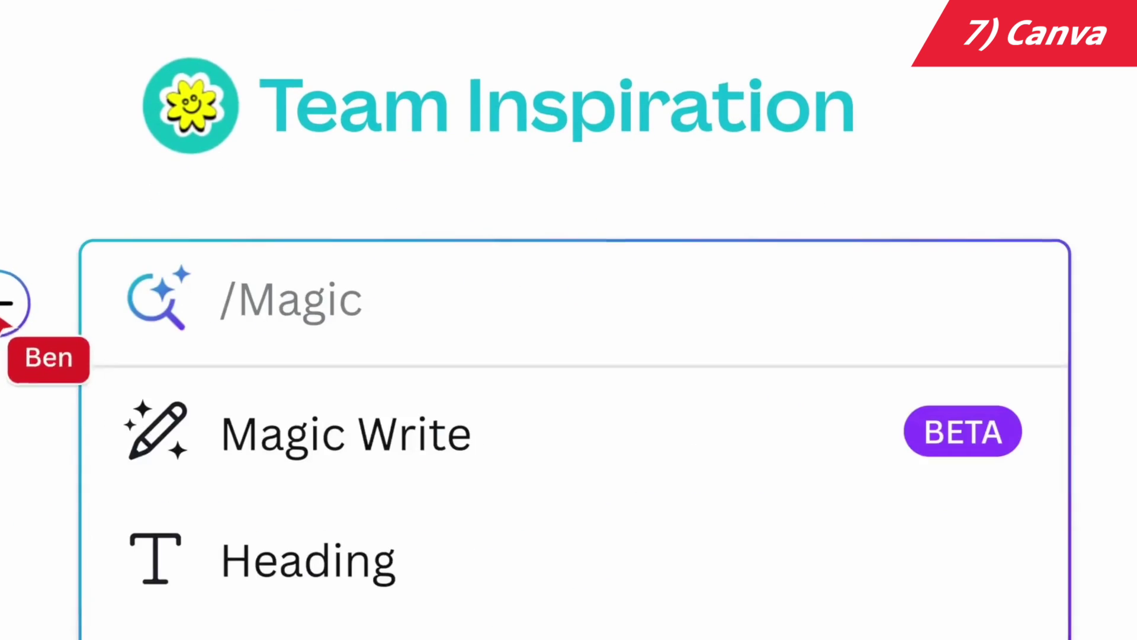
- Switch to Canva and generate text with Magic Write from the prompt "5 tips for better visual communication"
{"action": "left_click", "coordinate": [118, 440]}
{"action": "type", "text": "5 tips for better visual communication"}
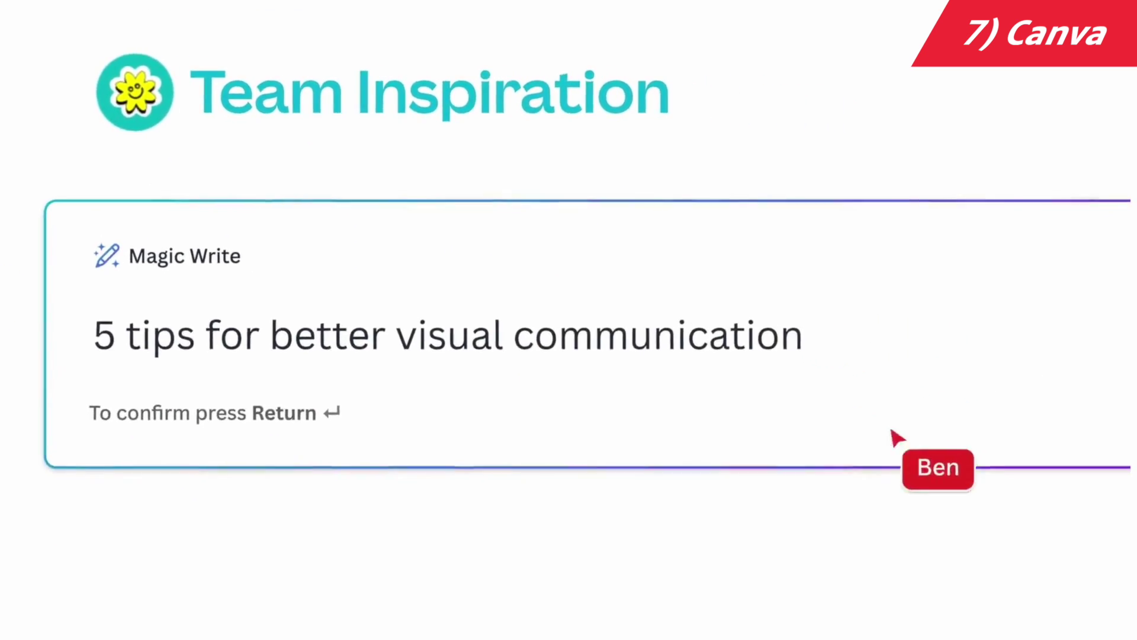
{"action": "key", "text": "Return"}
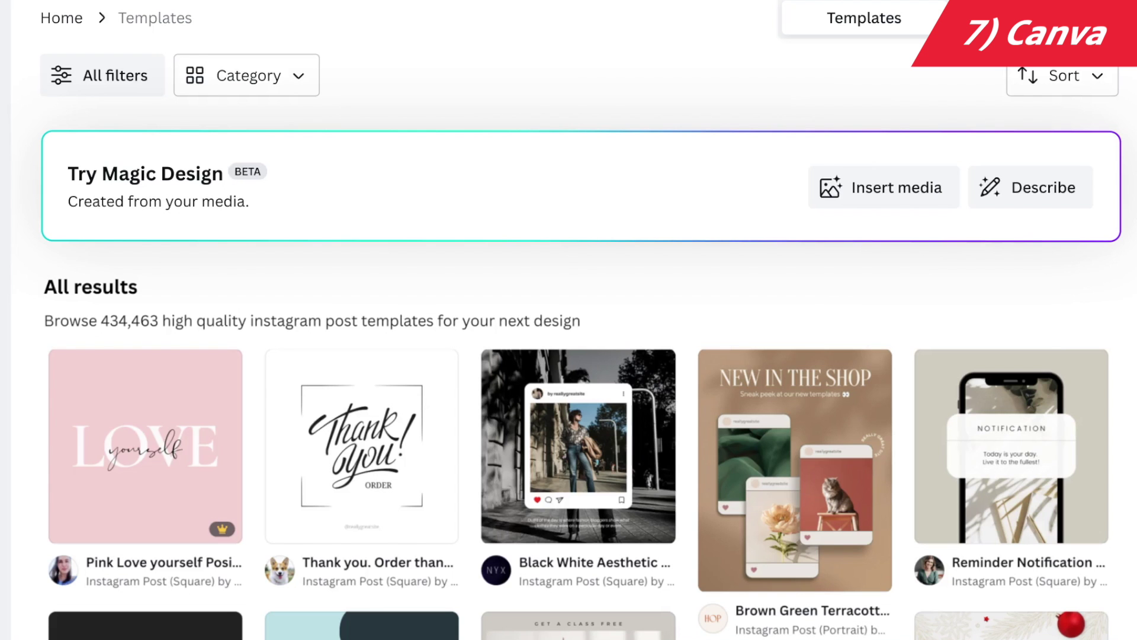
- Add the photo of the woman in sunglasses to Magic Design and open the Teal Tropical Palms Poster design
{"action": "left_click_drag", "start_coordinate": [1066, 391], "coordinate": [768, 209]}
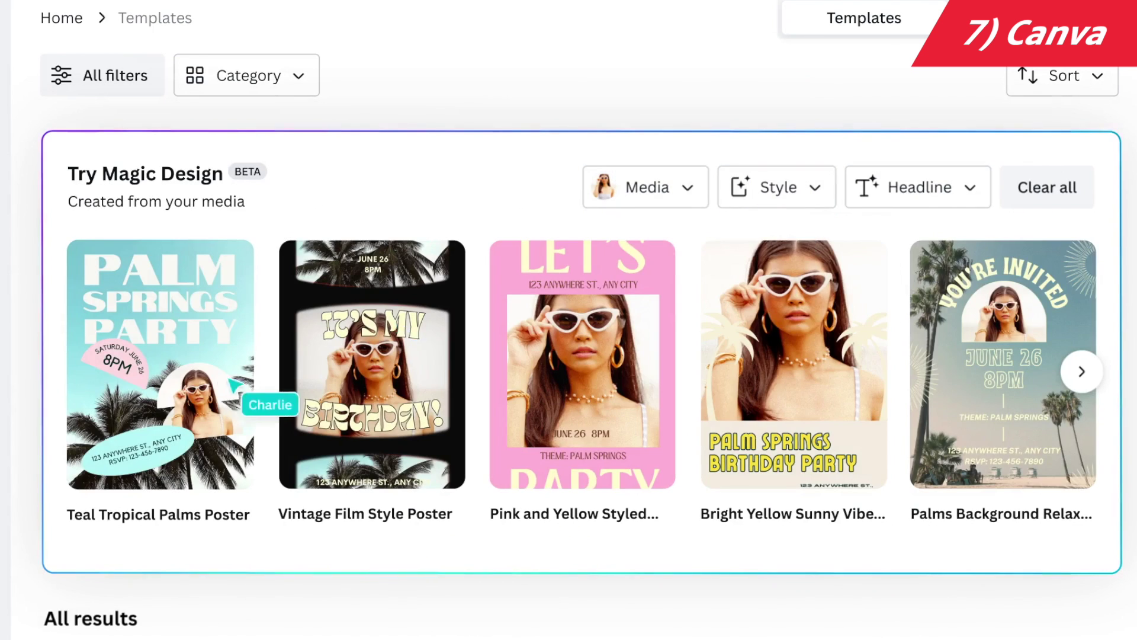
{"action": "left_click", "coordinate": [241, 383]}
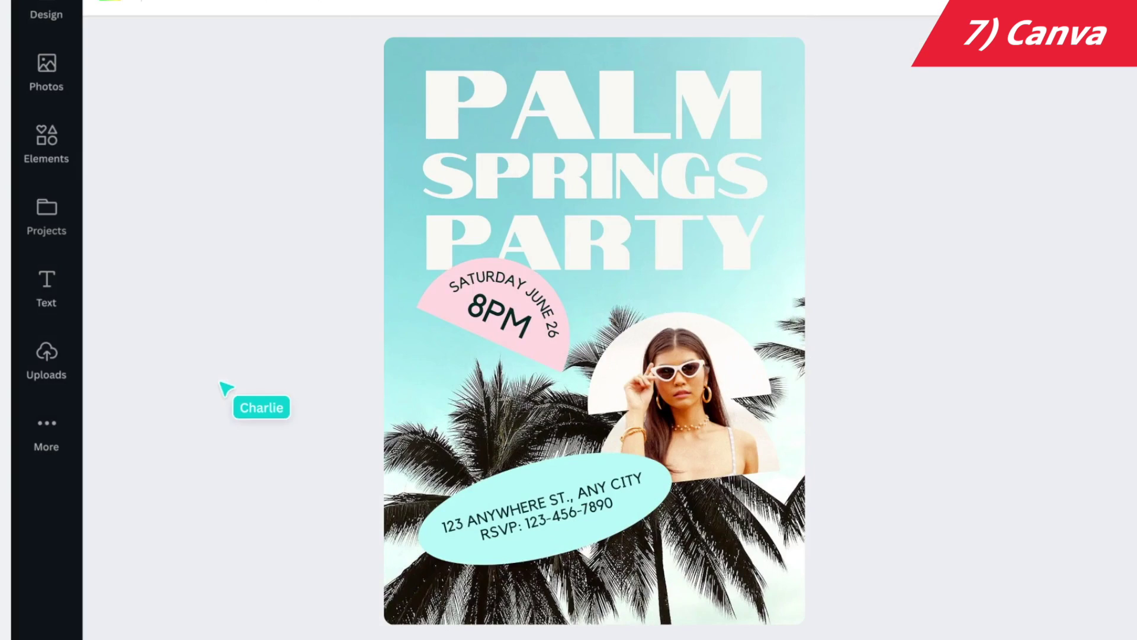
{"action": "left_click", "coordinate": [676, 265]}
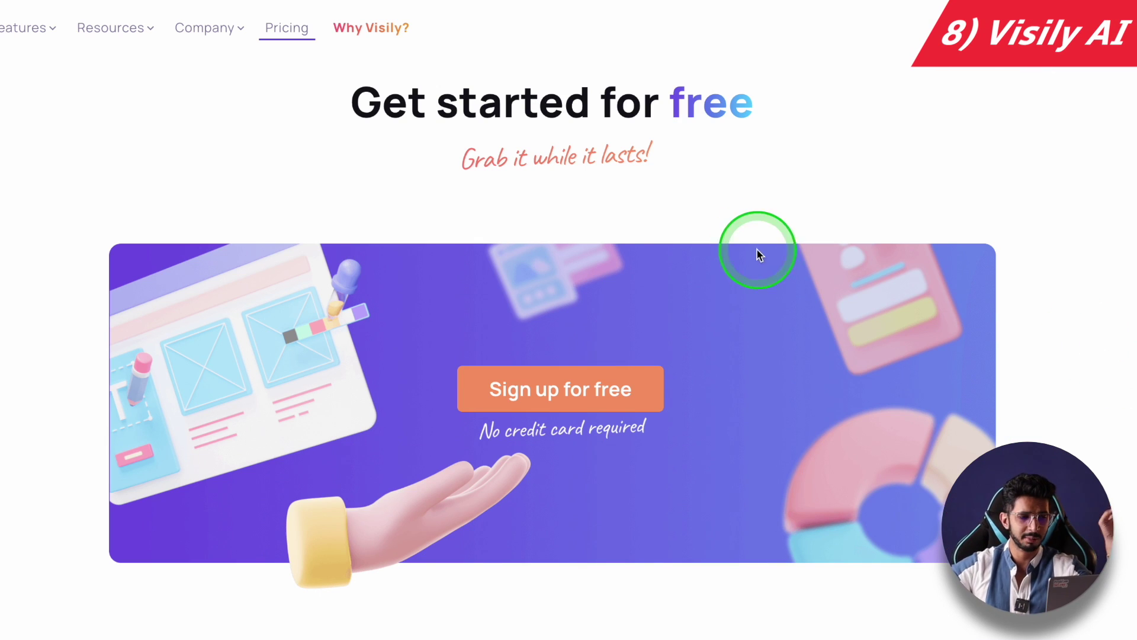
- Switch to Visily and create a new web project in Personal Space from the Cosmetic E-commerce Website template
{"action": "scroll", "coordinate": [537, 225], "scroll_direction": "down", "scroll_amount": 12}
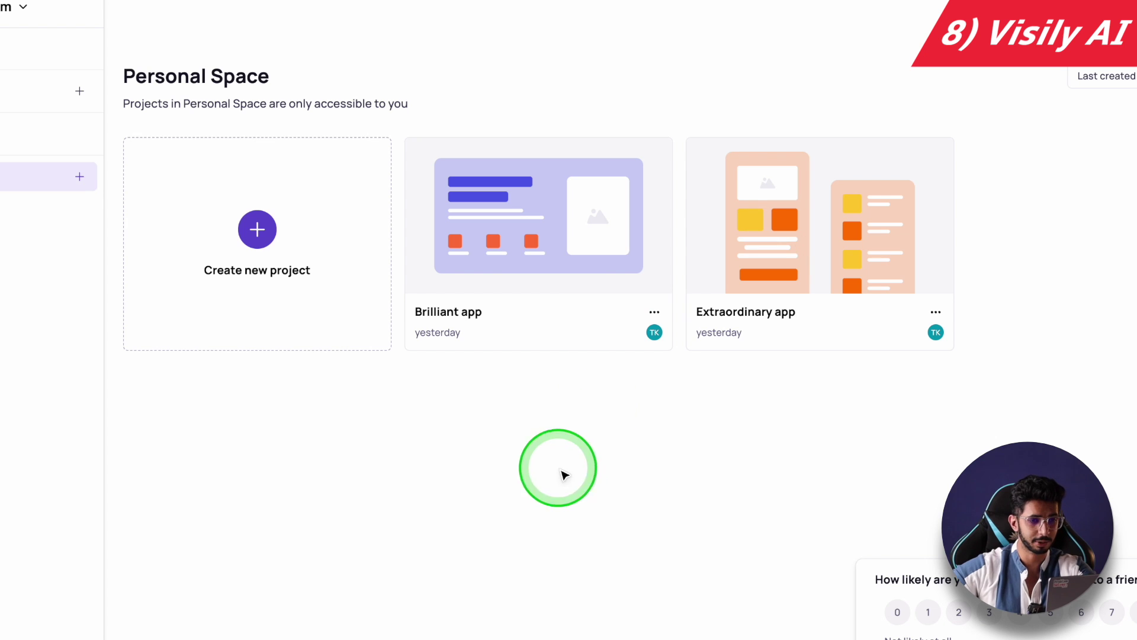
{"action": "left_click", "coordinate": [227, 225]}
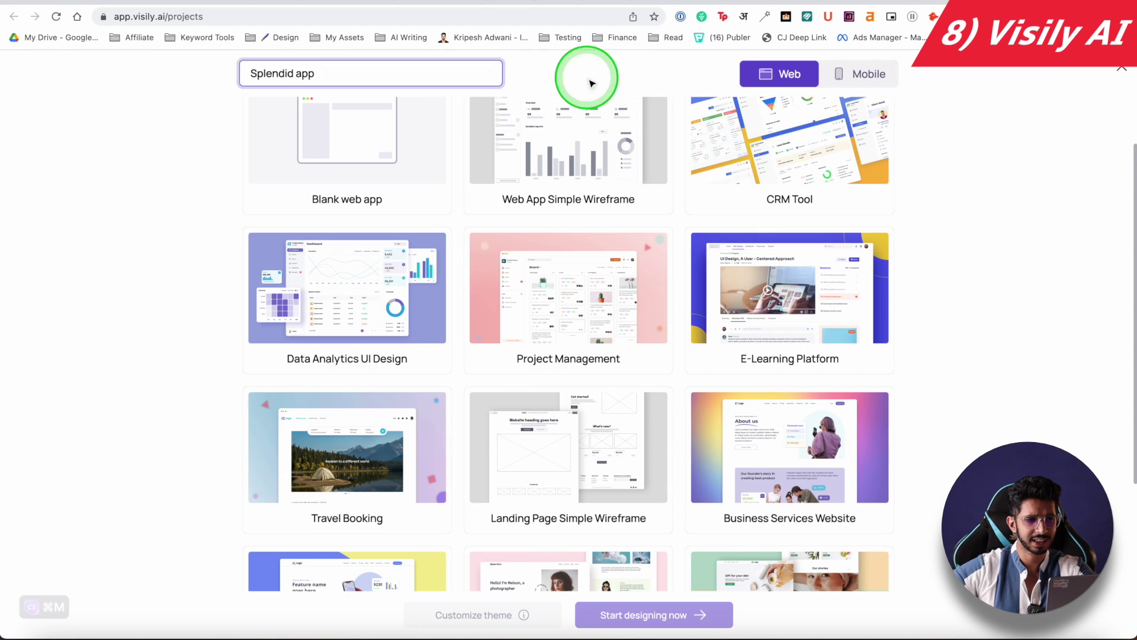
{"action": "scroll", "coordinate": [91, 399], "scroll_direction": "down", "scroll_amount": 5}
{"action": "scroll", "coordinate": [97, 395], "scroll_direction": "up", "scroll_amount": 7}
{"action": "scroll", "coordinate": [585, 267], "scroll_direction": "down", "scroll_amount": 7}
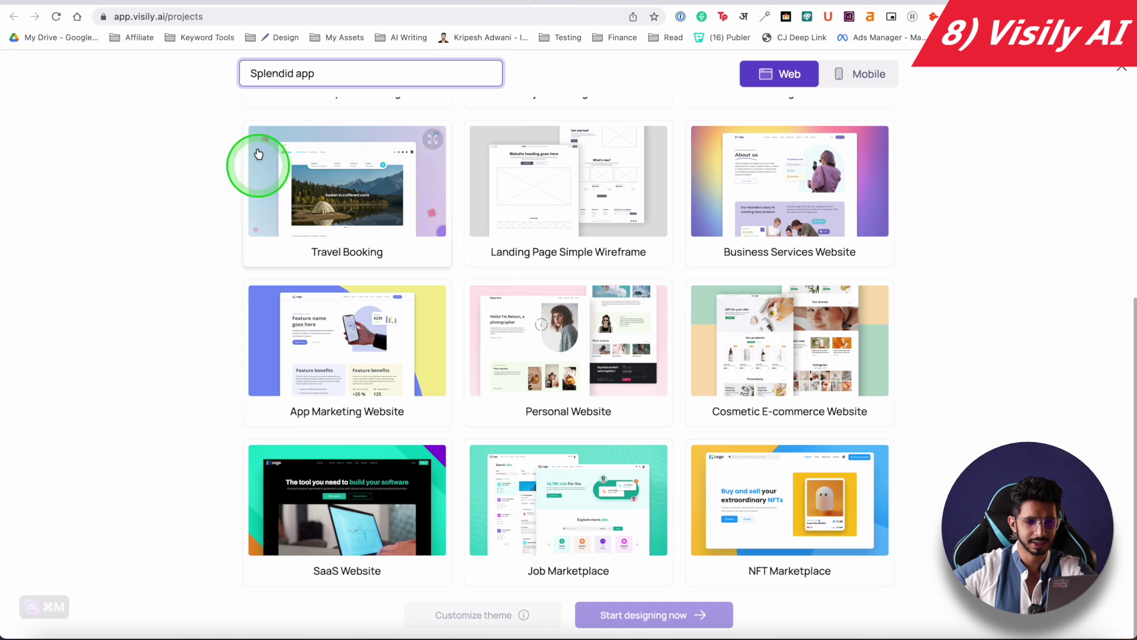
{"action": "left_click", "coordinate": [789, 371]}
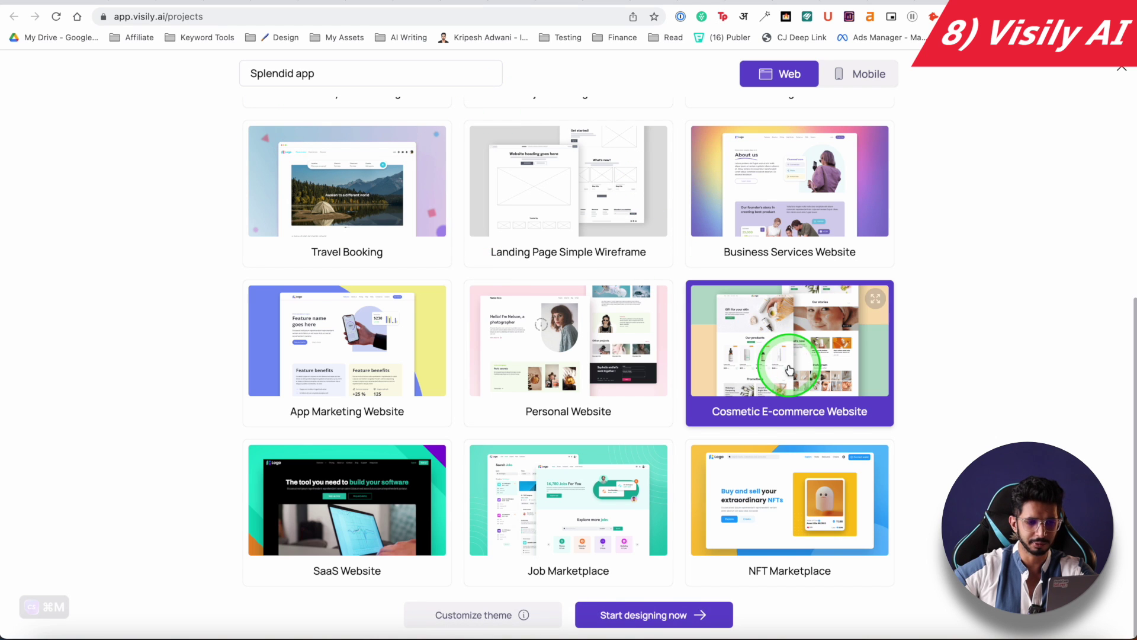
{"action": "left_click", "coordinate": [632, 618]}
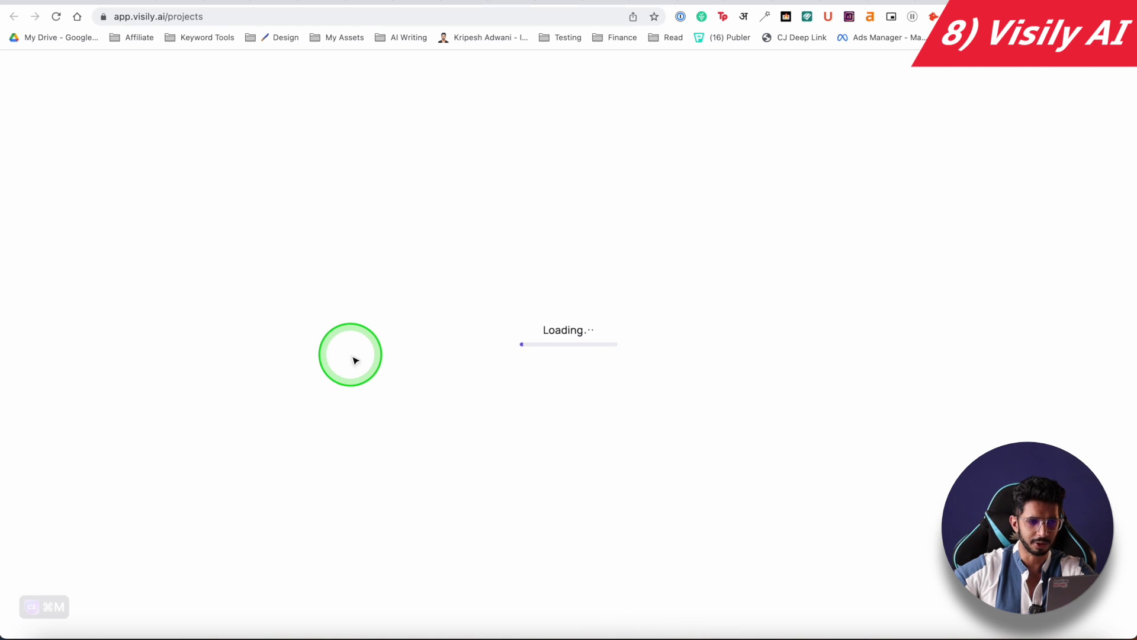
- Examine the template's homepage, product listing, product details and checkout screens on the board
{"action": "left_click", "coordinate": [656, 224]}
{"action": "scroll", "coordinate": [656, 224], "scroll_direction": "right", "scroll_amount": 5}
{"action": "scroll", "coordinate": [656, 224], "scroll_direction": "left", "scroll_amount": 4}
{"action": "scroll", "coordinate": [506, 194], "scroll_direction": "up", "scroll_amount": 10}
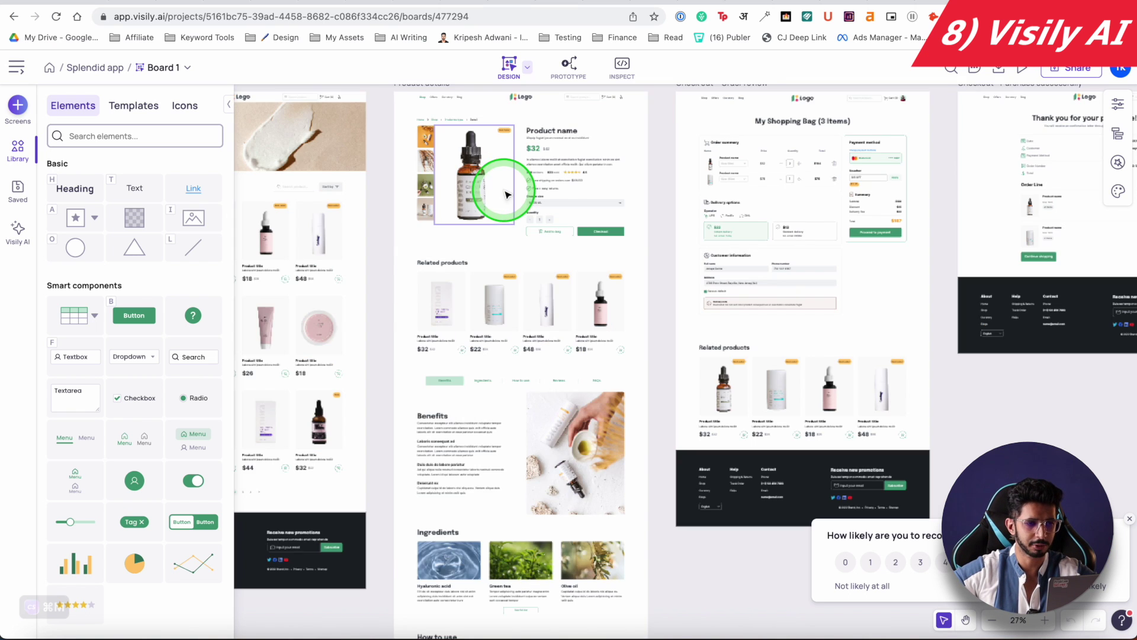
{"action": "scroll", "coordinate": [563, 201], "scroll_direction": "down", "scroll_amount": 3}
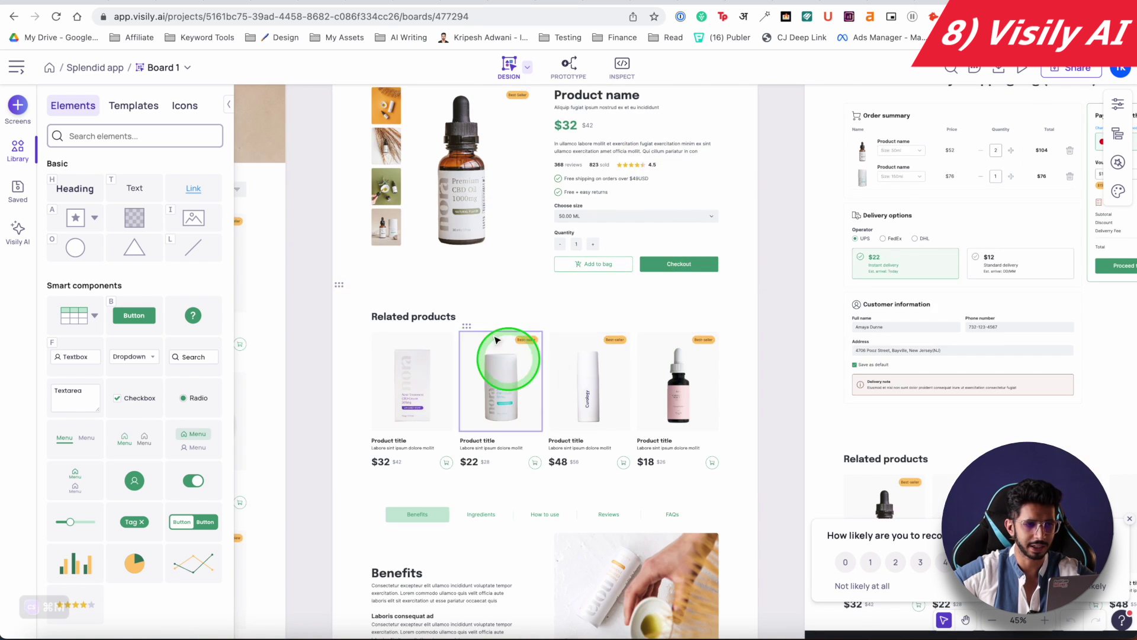
{"action": "scroll", "coordinate": [486, 202], "scroll_direction": "up", "scroll_amount": 2}
{"action": "scroll", "coordinate": [486, 202], "scroll_direction": "left", "scroll_amount": 2}
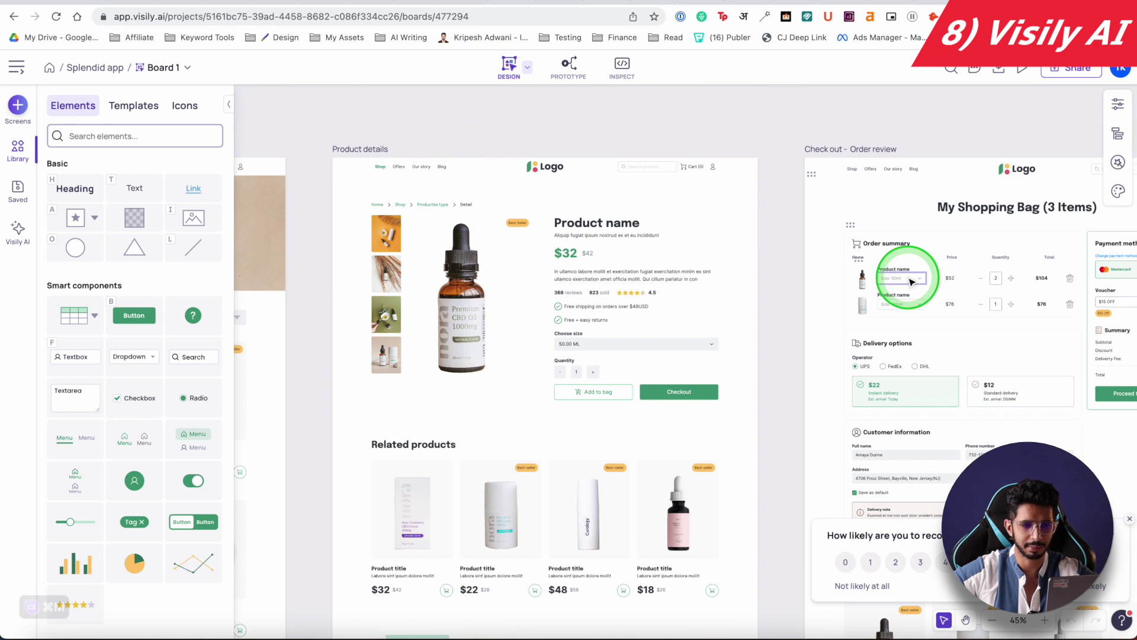
{"action": "scroll", "coordinate": [912, 282], "scroll_direction": "right", "scroll_amount": 10}
{"action": "scroll", "coordinate": [889, 296], "scroll_direction": "left", "scroll_amount": 15}
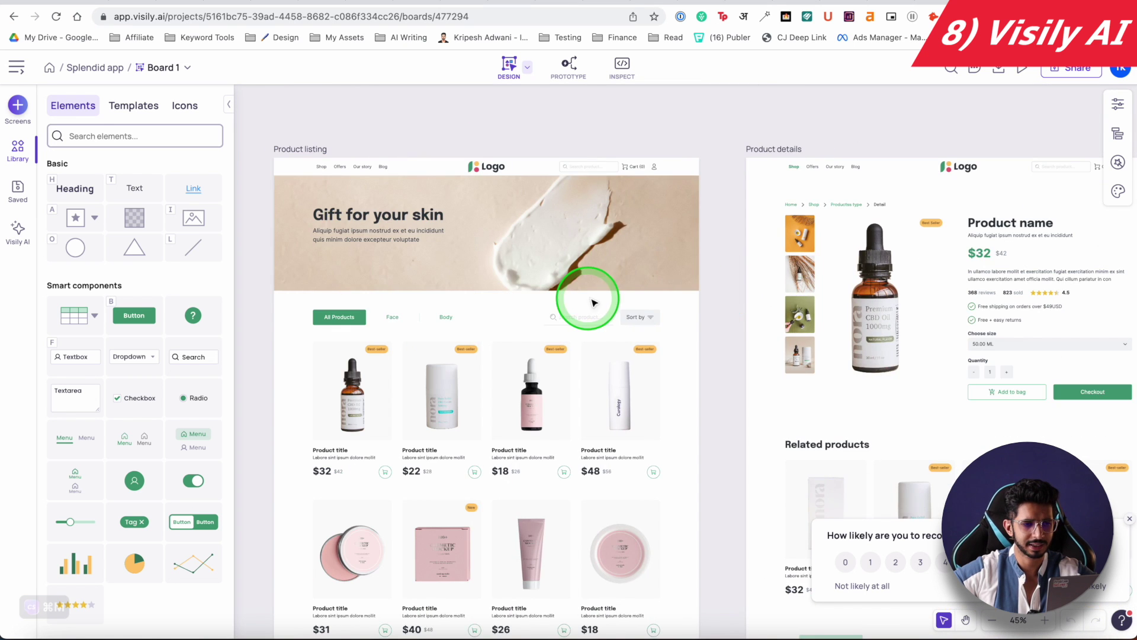
{"action": "scroll", "coordinate": [680, 310], "scroll_direction": "left", "scroll_amount": 8}
{"action": "scroll", "coordinate": [680, 310], "scroll_direction": "down", "scroll_amount": 5}
{"action": "scroll", "coordinate": [686, 316], "scroll_direction": "up", "scroll_amount": 3}
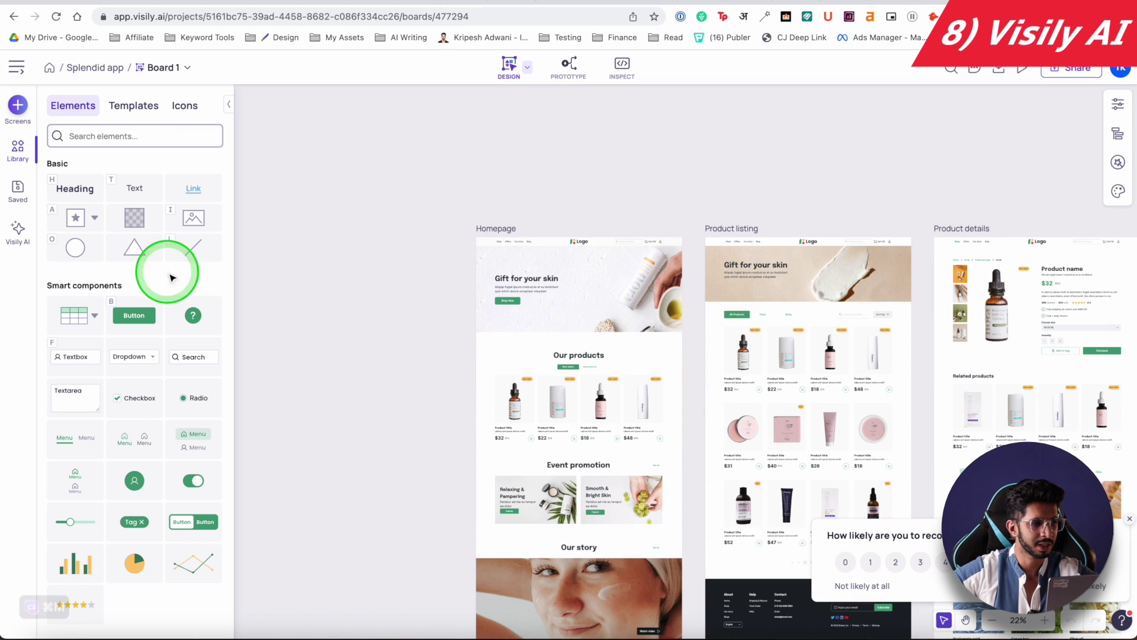
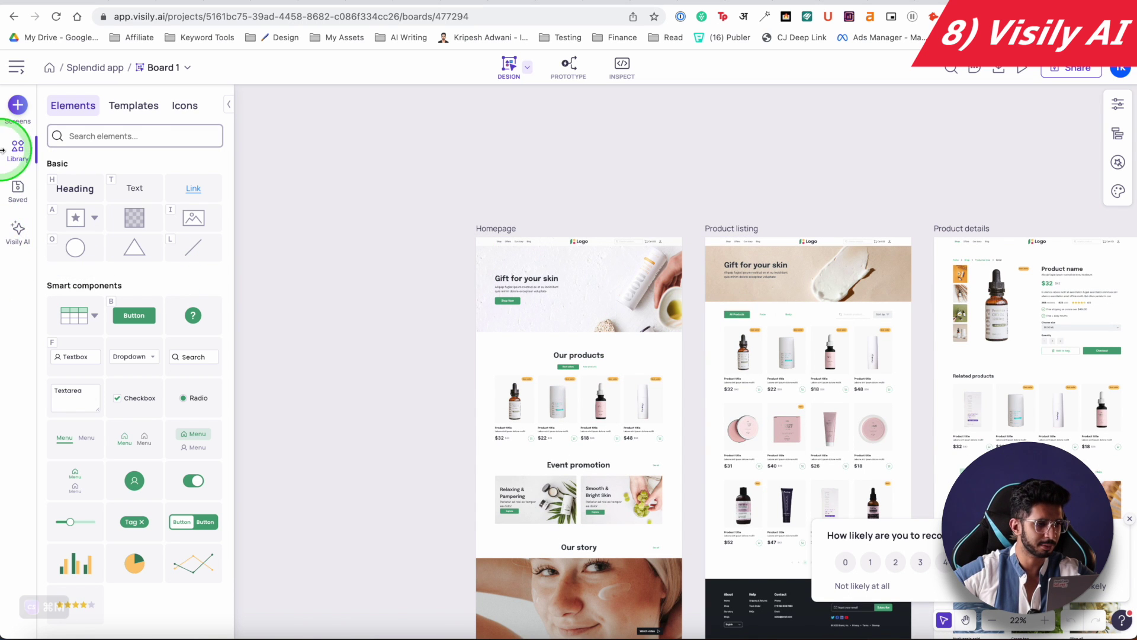
- Open the Visily AI tools and preview the Text to Design and Sketch to Design features
{"action": "left_click", "coordinate": [16, 230]}
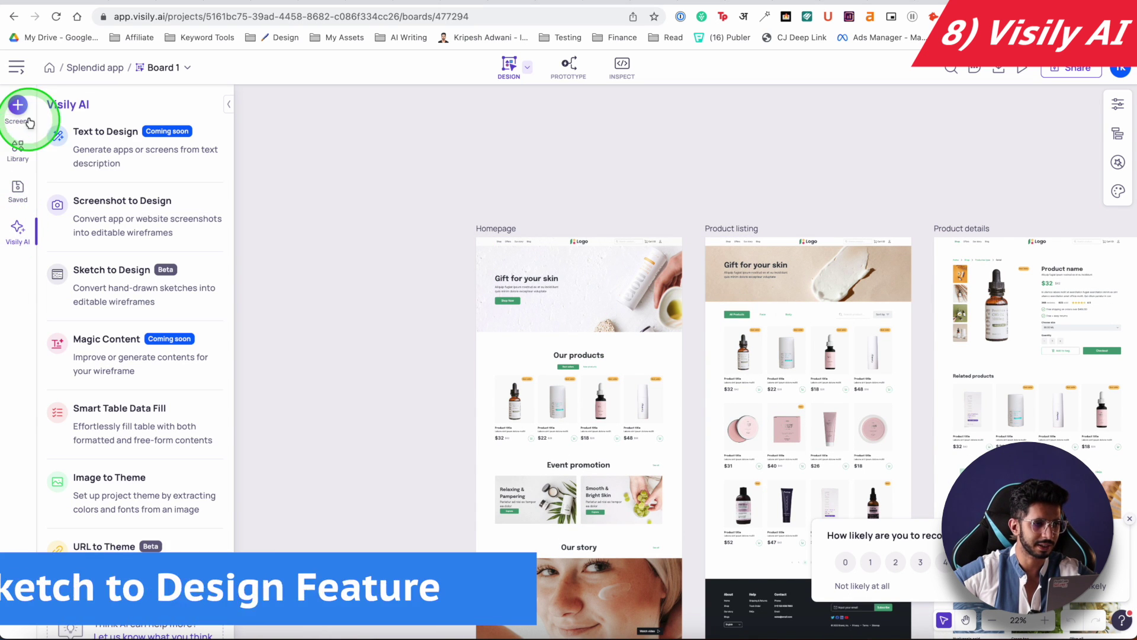
{"action": "left_click", "coordinate": [96, 136]}
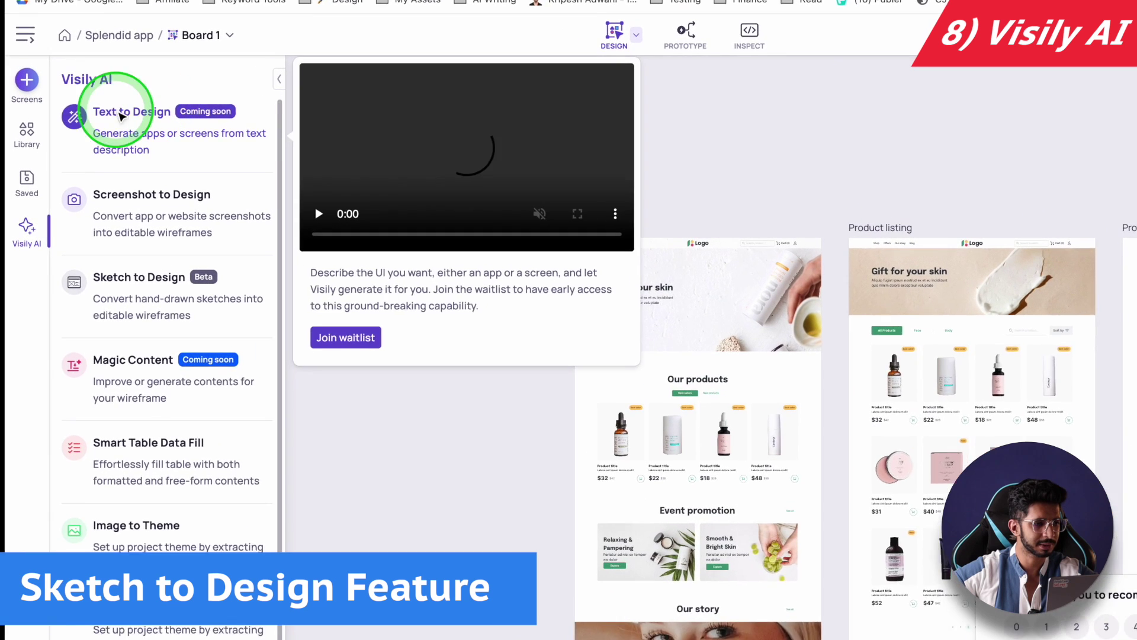
{"action": "mouse_move", "coordinate": [137, 281]}
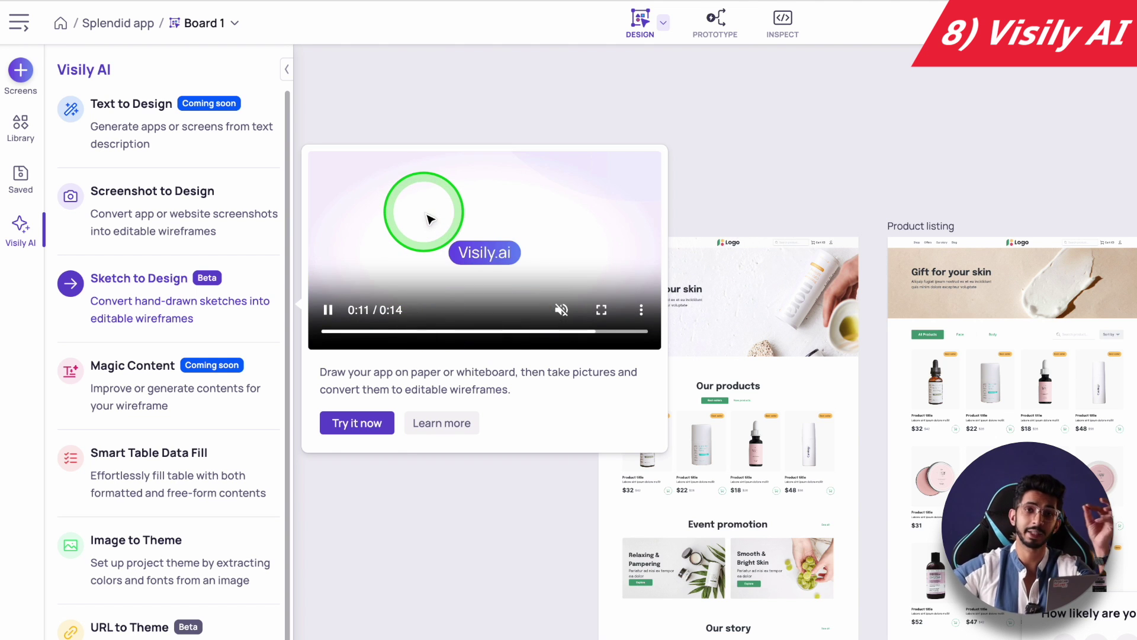
- Revisit the Text to Design preview and examine the description and demo of the Screenshot to Design feature
{"action": "left_click", "coordinate": [130, 118]}
{"action": "left_click", "coordinate": [153, 201]}
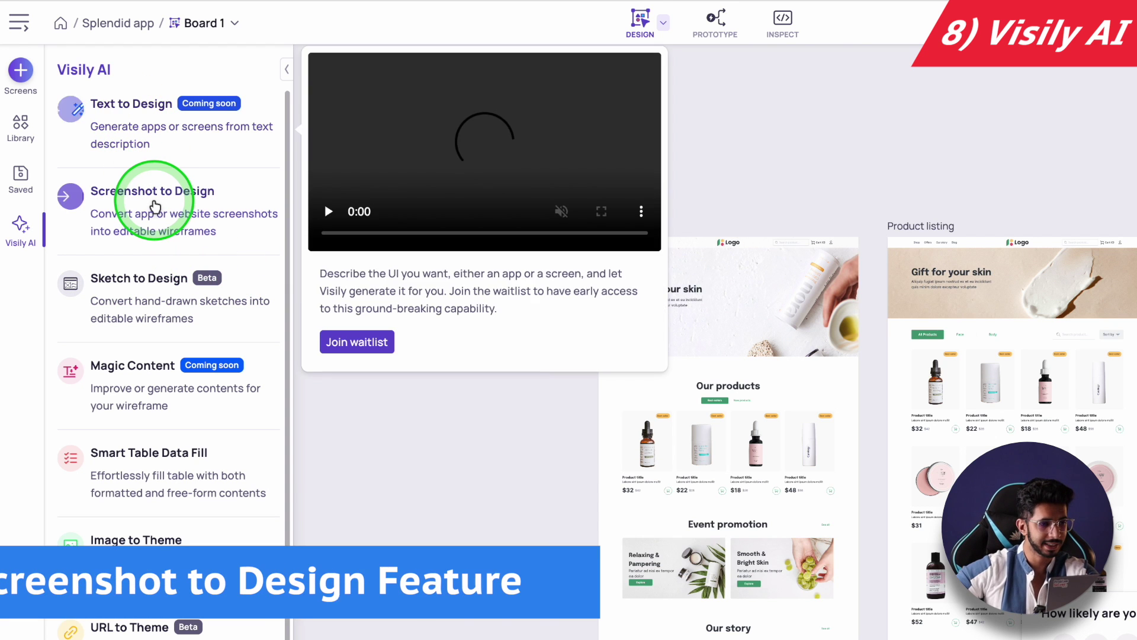
{"action": "left_click", "coordinate": [462, 175]}
{"action": "left_click", "coordinate": [189, 207]}
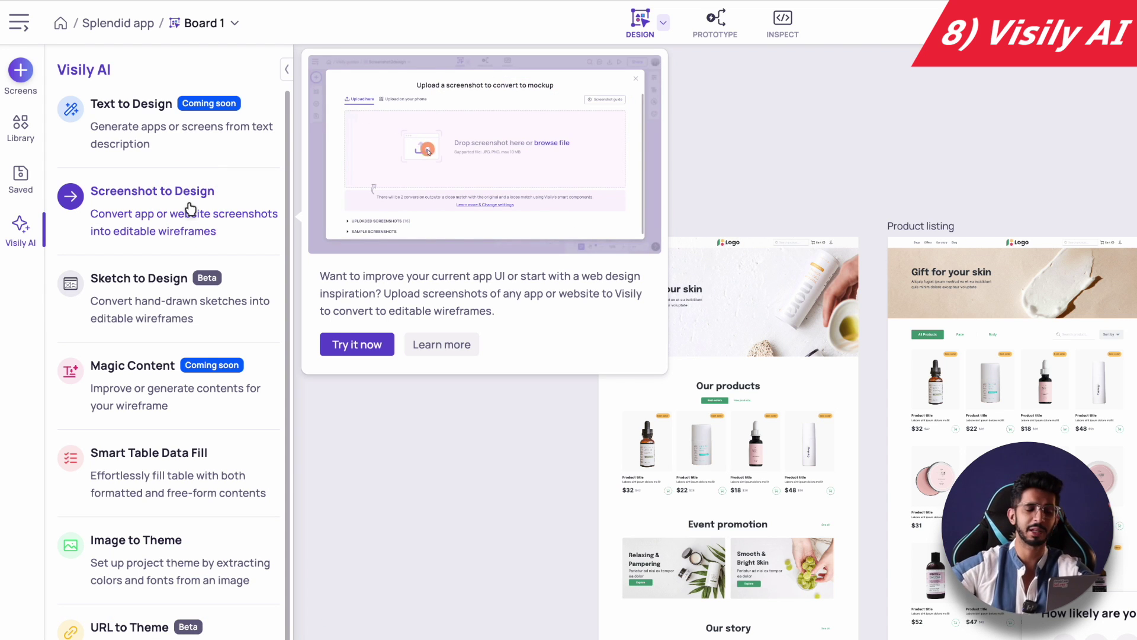
{"action": "left_click", "coordinate": [541, 184]}
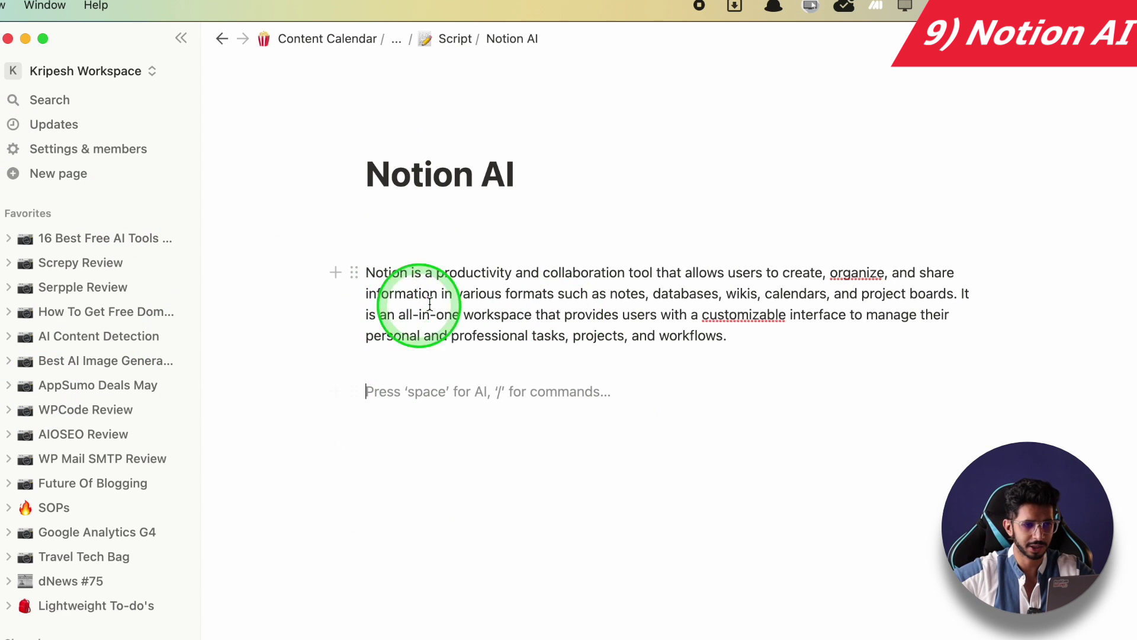
- Rewrite the paragraph describing Notion with Ask AI and replace the original text with the generated version
{"action": "triple_click", "coordinate": [443, 344]}
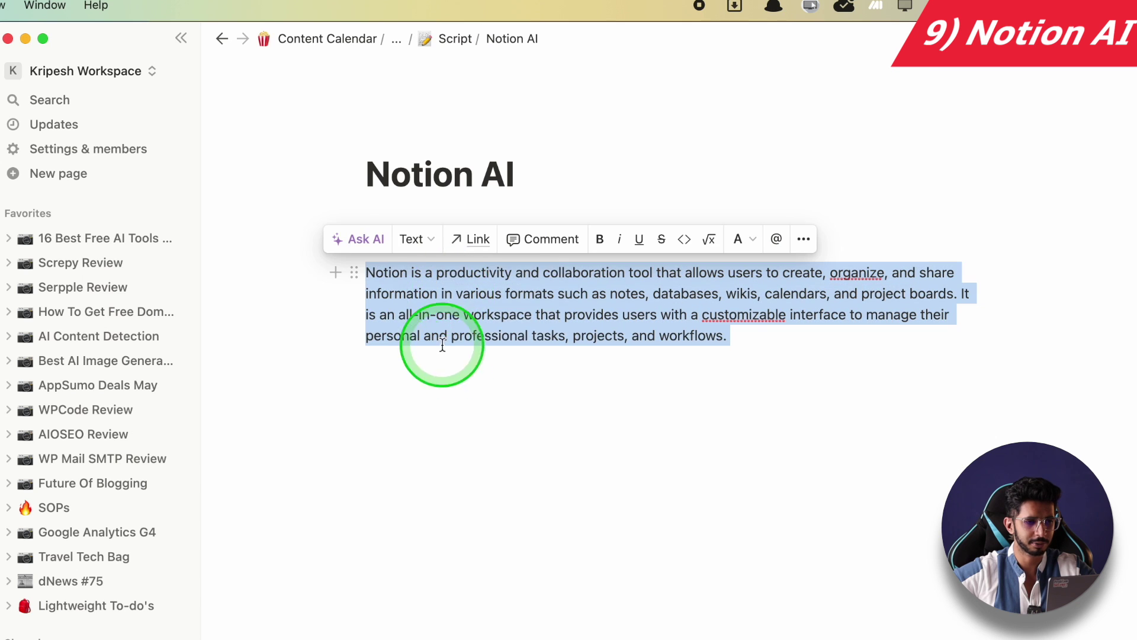
{"action": "left_click", "coordinate": [366, 239]}
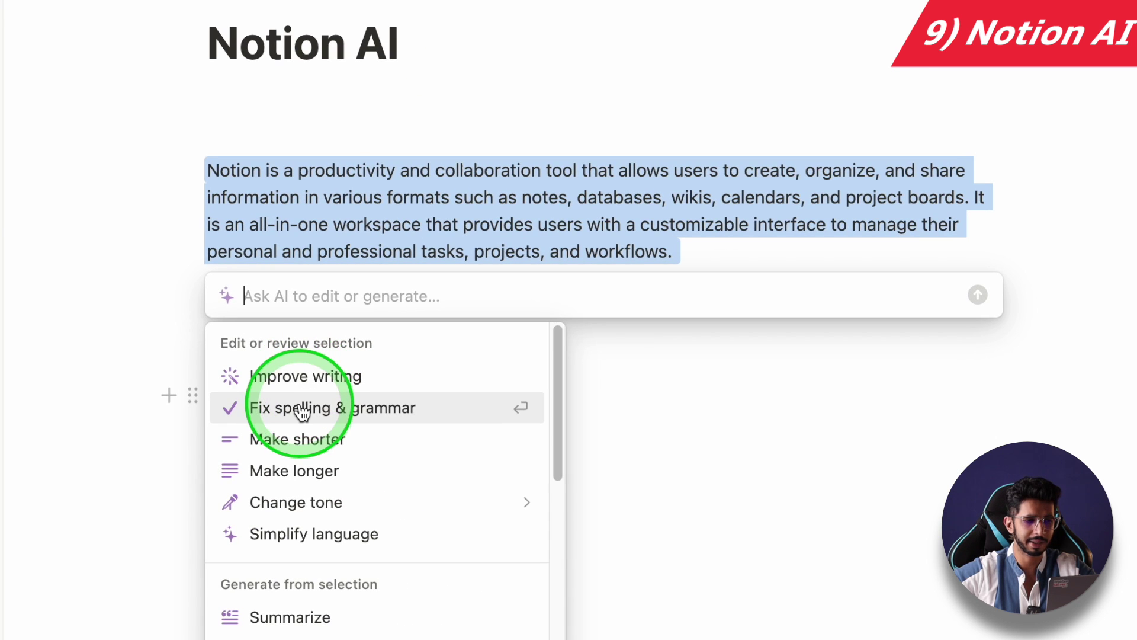
{"action": "left_click", "coordinate": [293, 468]}
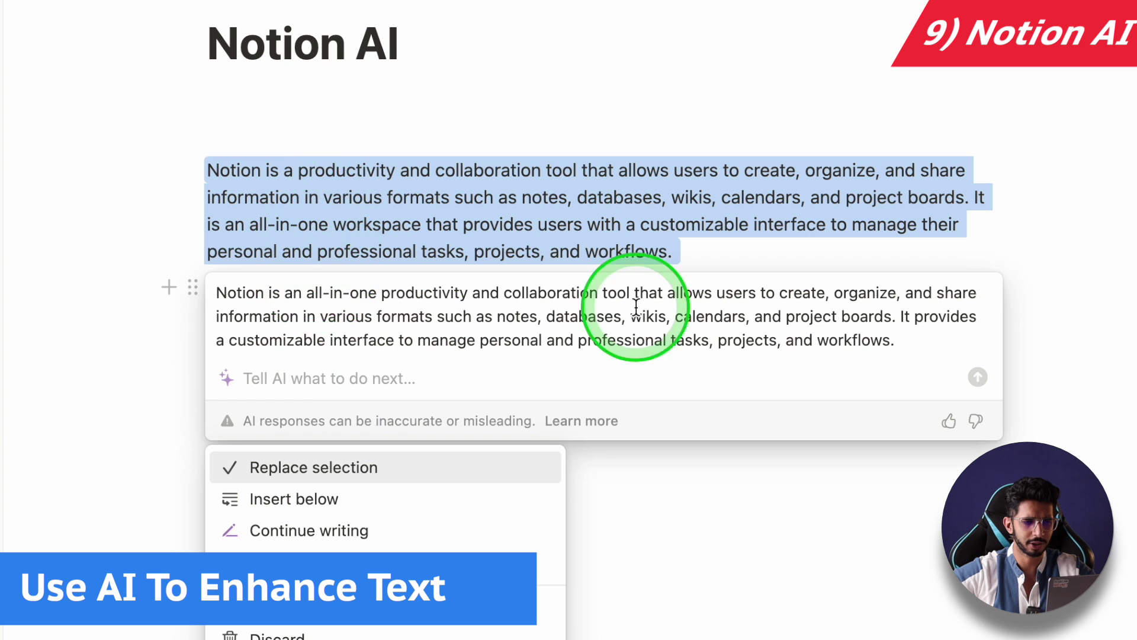
{"action": "left_click", "coordinate": [351, 468]}
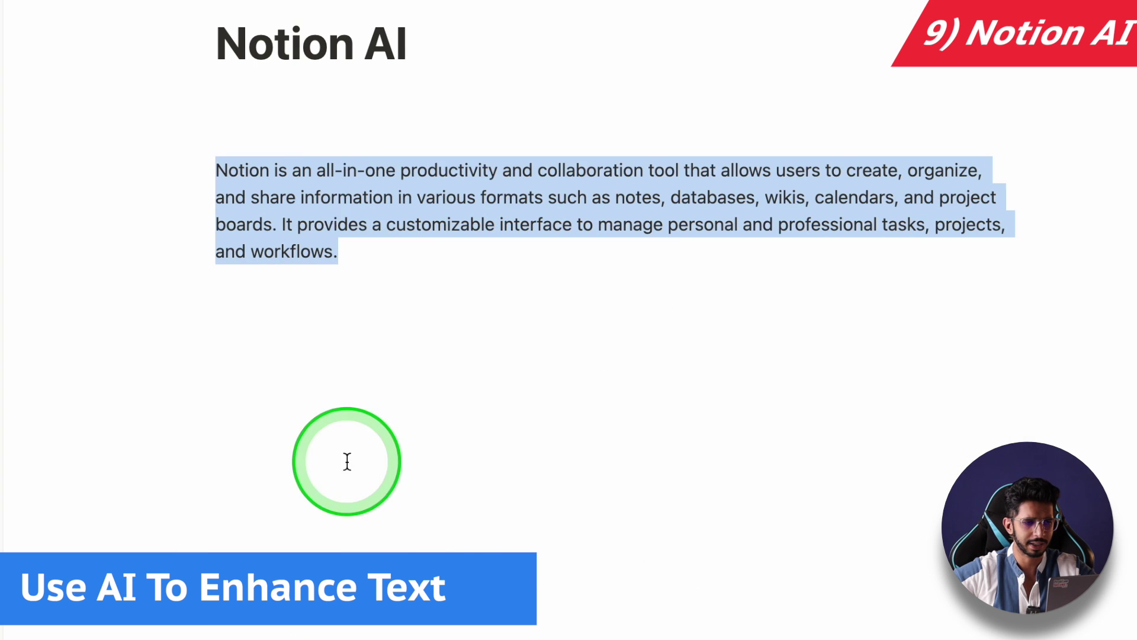
- Generate a text below the paragraph with the AI prompt "explain notion to me like 5 year old" and accept it
{"action": "left_click", "coordinate": [386, 322]}
{"action": "key", "text": "Return"}
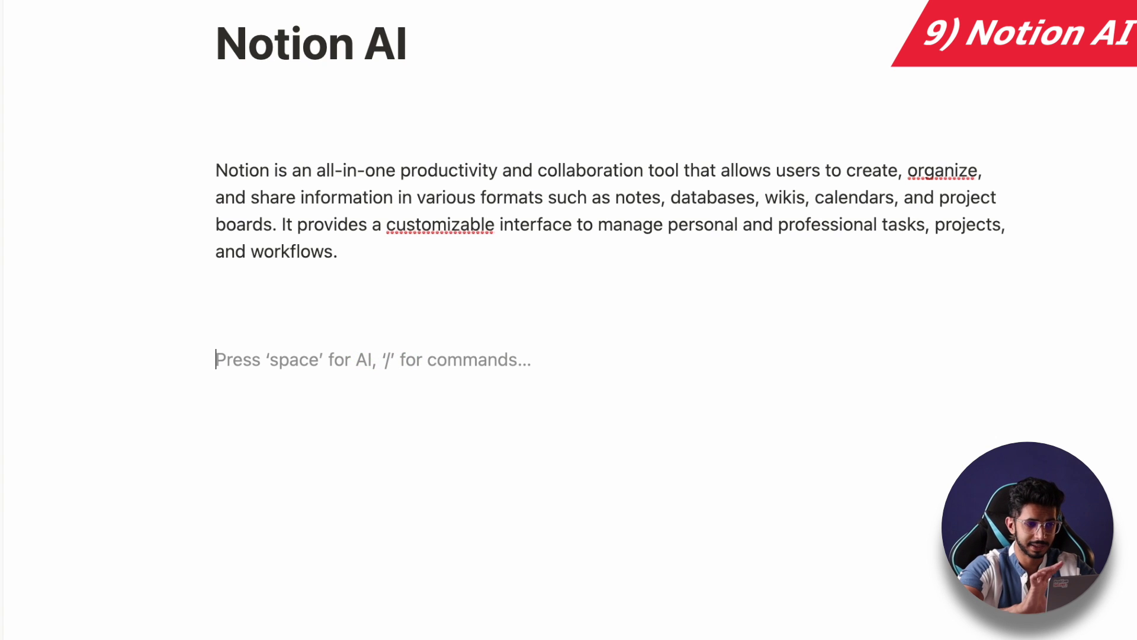
{"action": "key", "text": "space"}
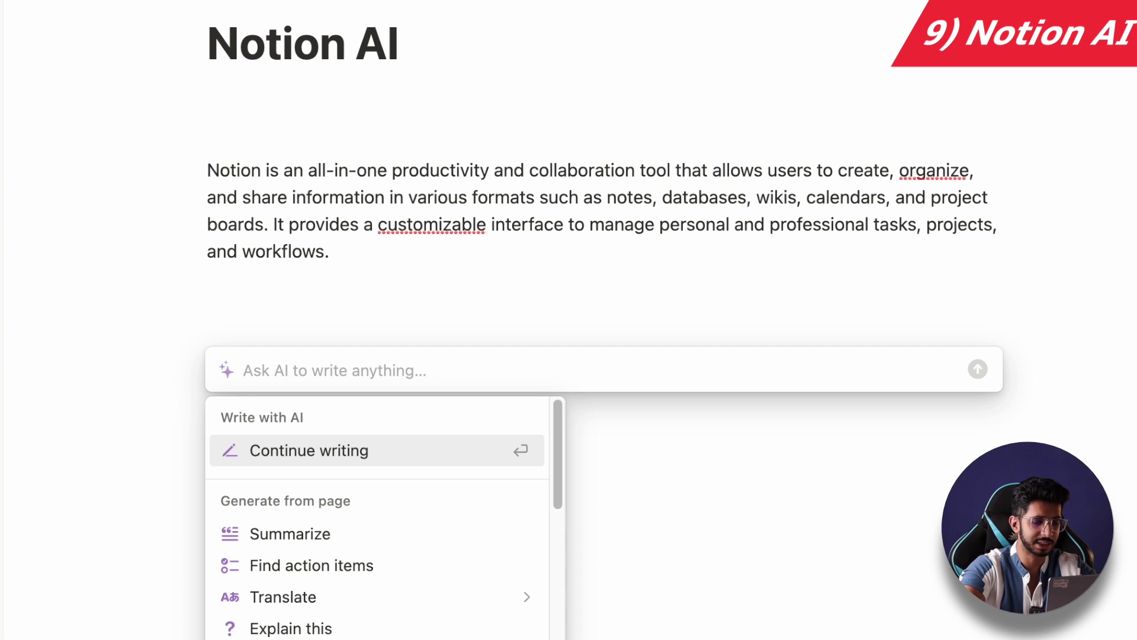
{"action": "type", "text": "explain to"}
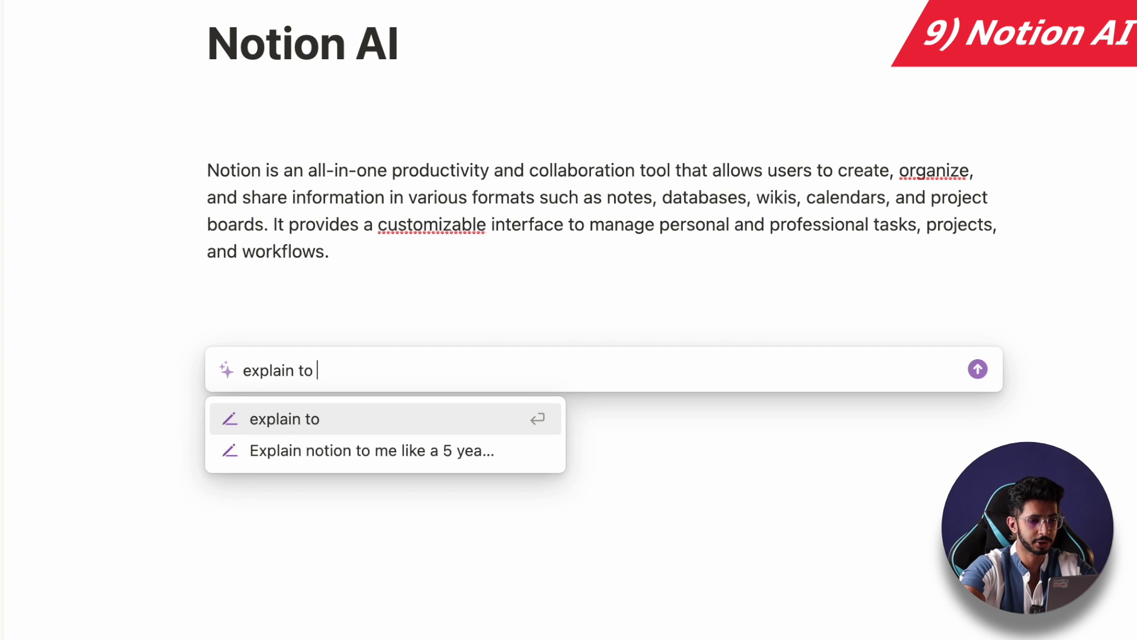
{"action": "key", "text": "BackSpace"}
{"action": "key", "text": "BackSpace"}
{"action": "type", "text": "notion to me like 5"}
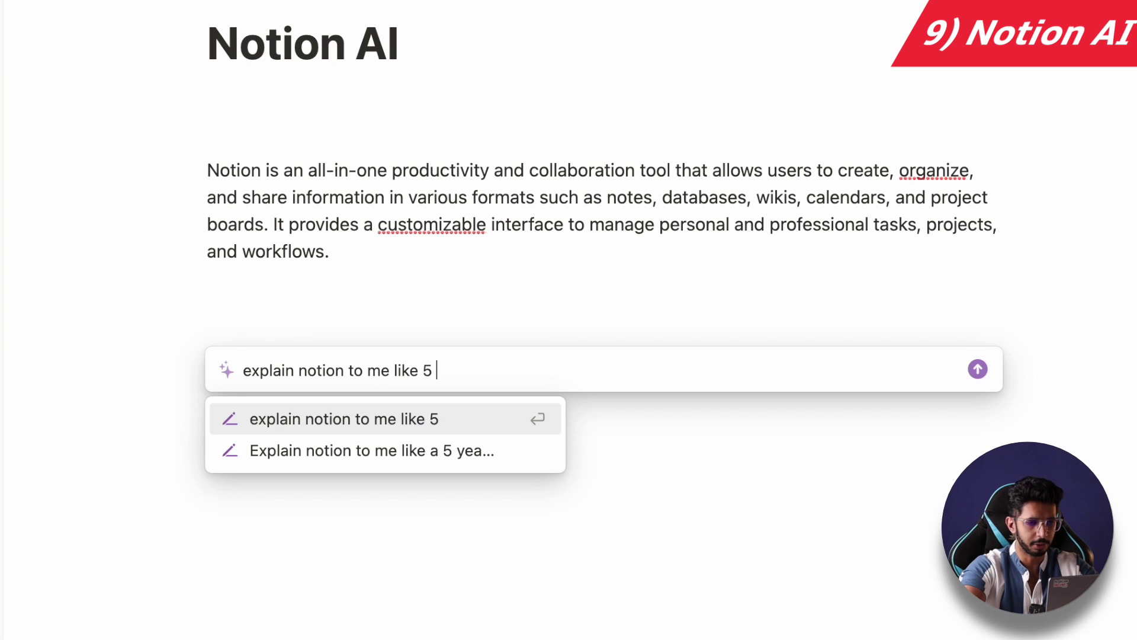
{"action": "type", "text": " year o"}
{"action": "type", "text": "ld"}
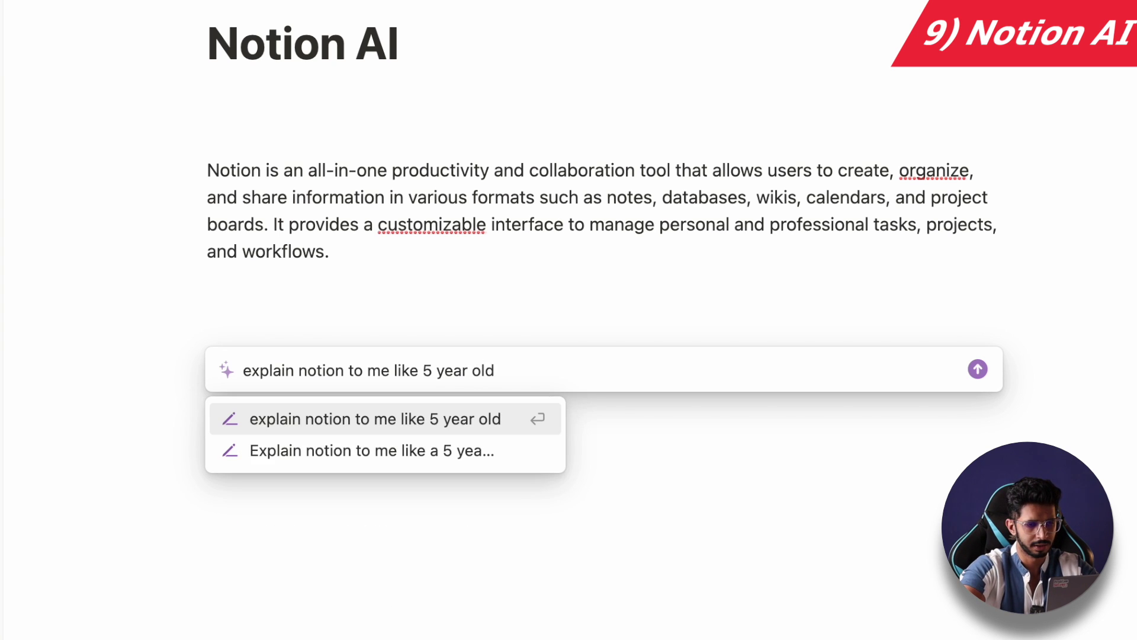
{"action": "key", "text": "Return"}
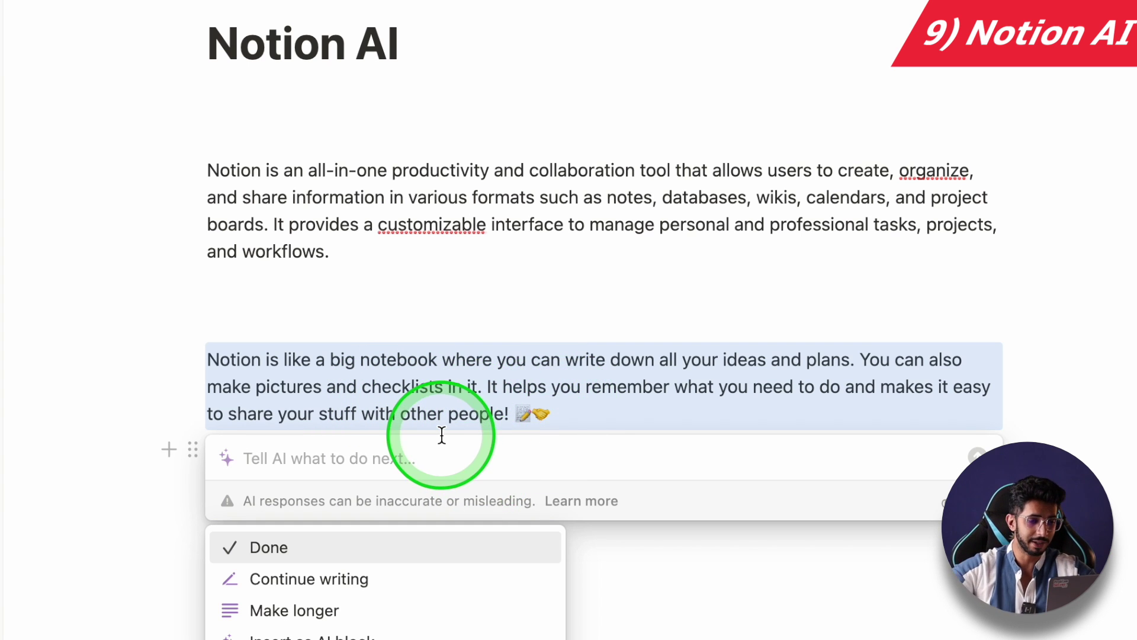
{"action": "key", "text": "Return"}
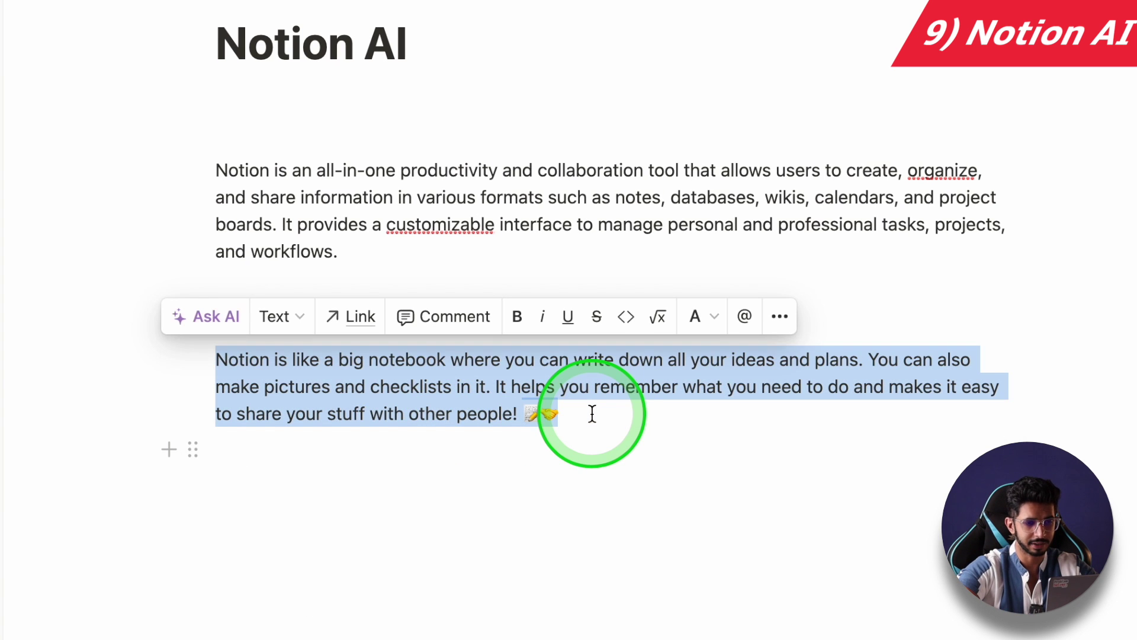
- Begin another AI prompt below the generated explanation with the text "write me a blo"
{"action": "key", "text": "space"}
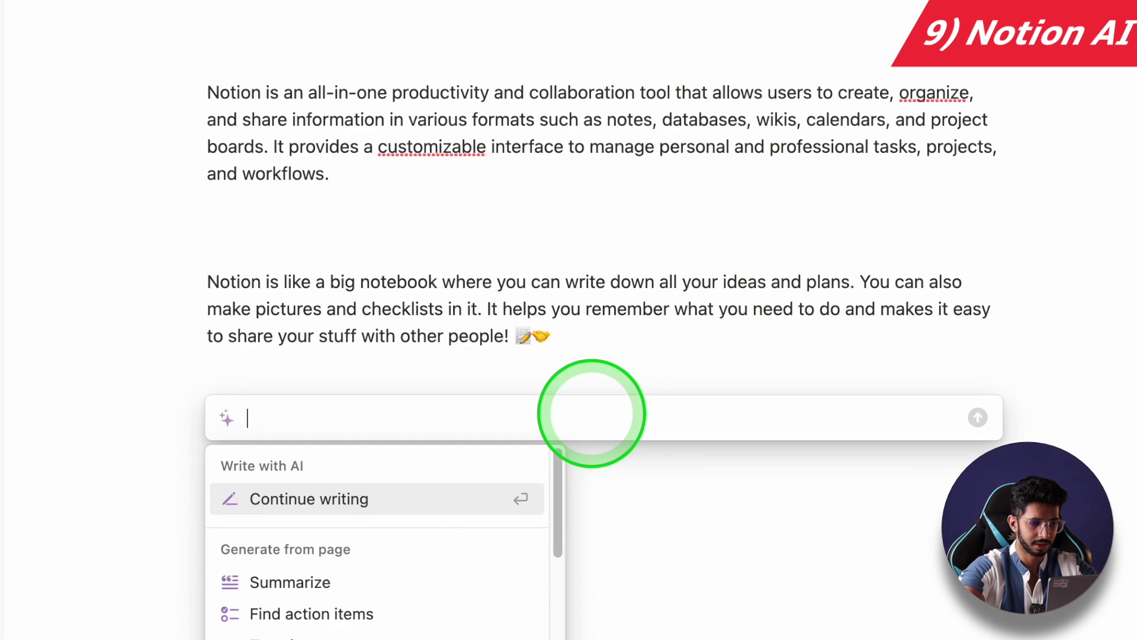
{"action": "type", "text": "write me "}
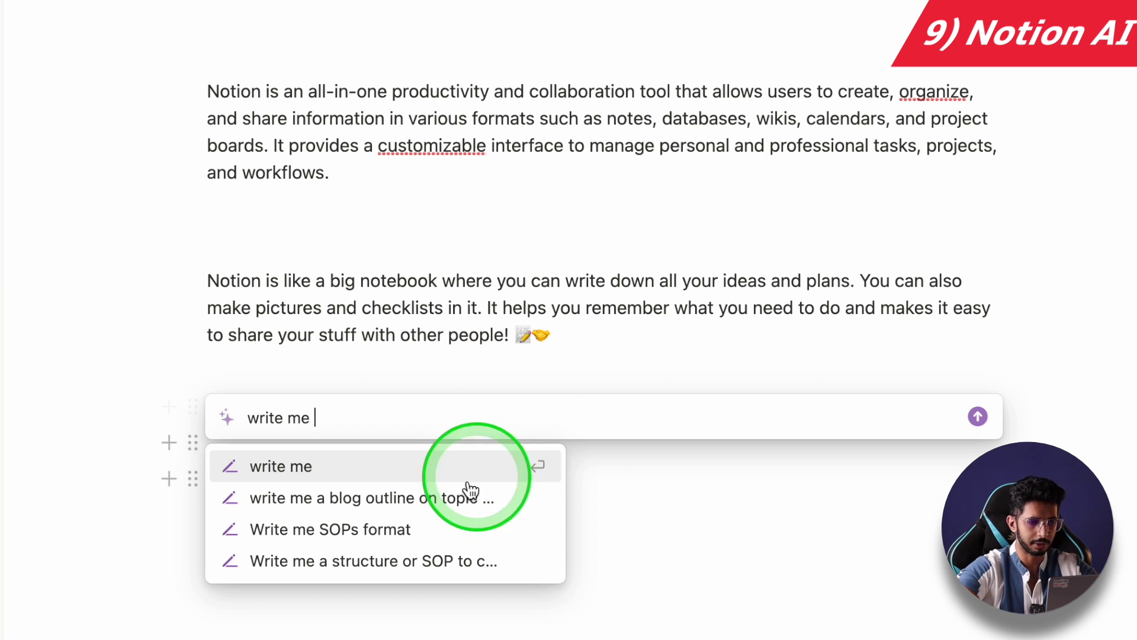
{"action": "type", "text": "a blo"}
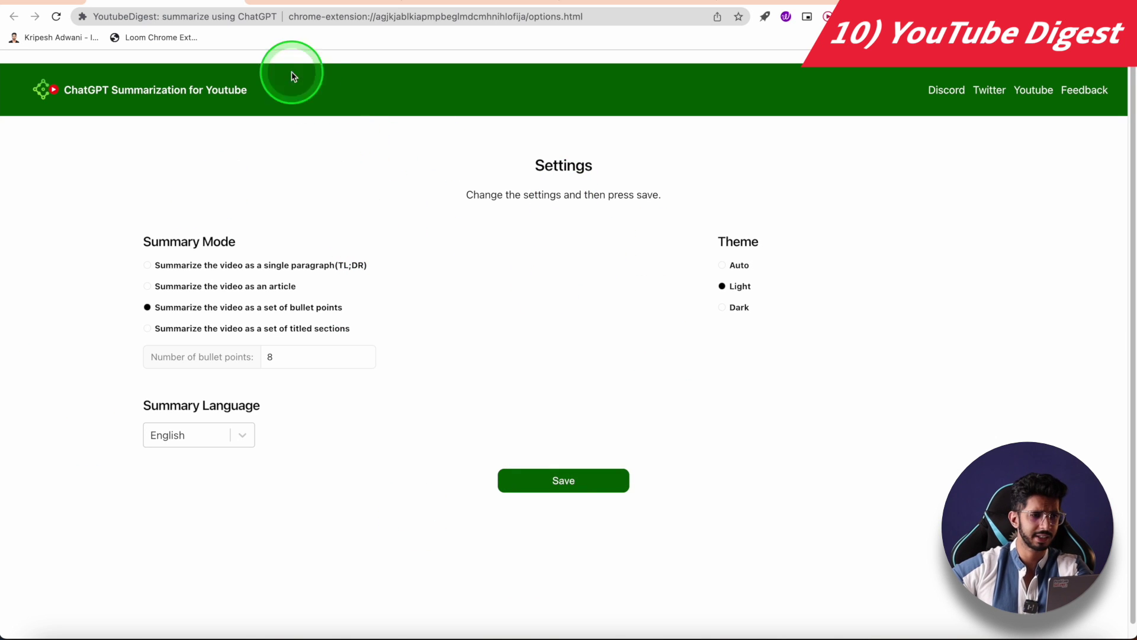
- Switch to the YouTube video "4 Best ChatGPT AI Detection Tools (2023)", start its ChatGPT summary and check the YouTube Digest summary settings
{"action": "left_click", "coordinate": [295, 3]}
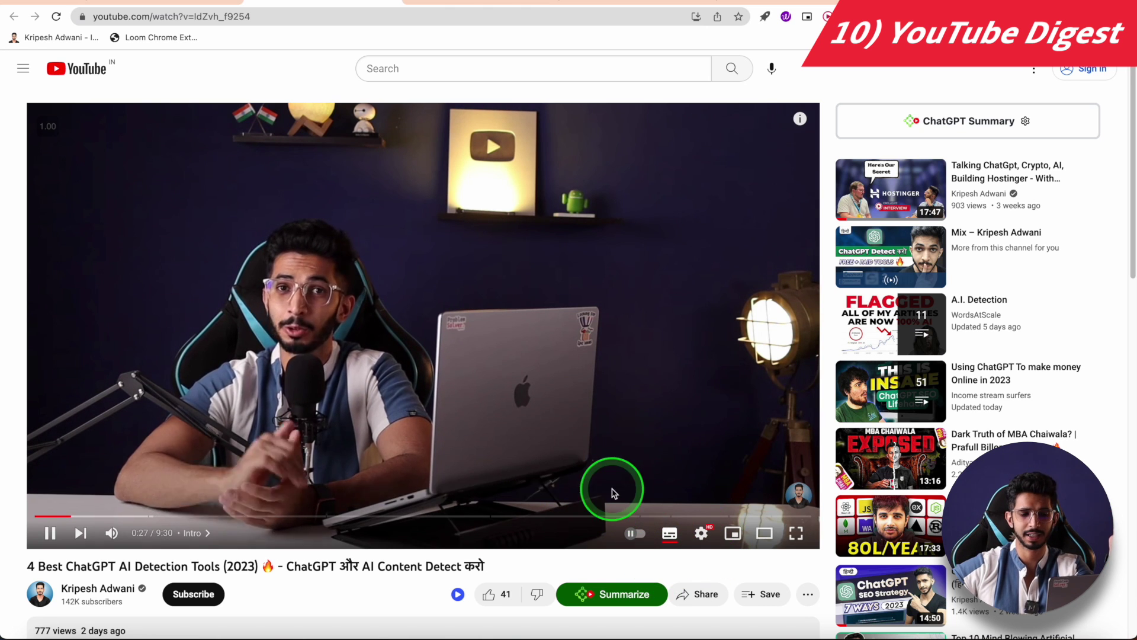
{"action": "left_click", "coordinate": [606, 593]}
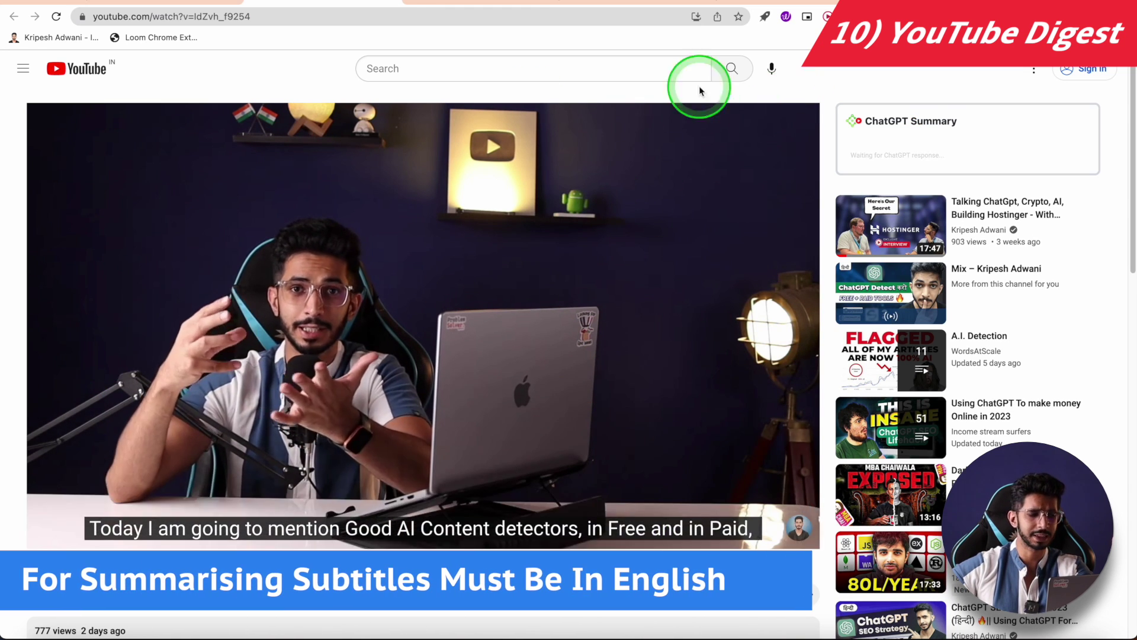
{"action": "left_click", "coordinate": [1023, 100]}
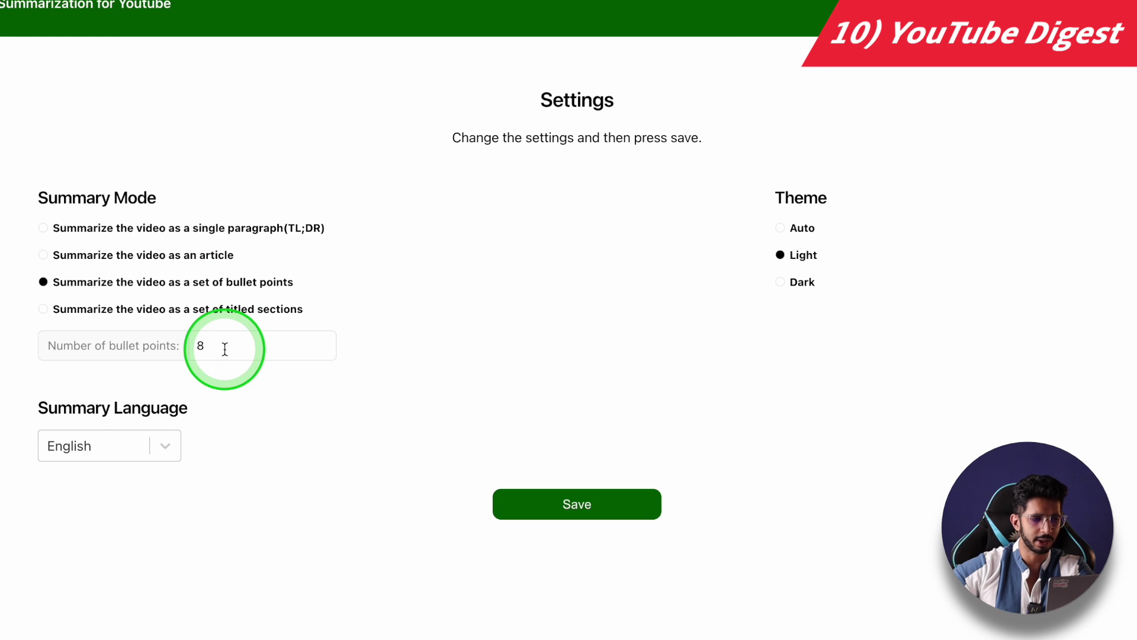
{"action": "left_click", "coordinate": [298, 2]}
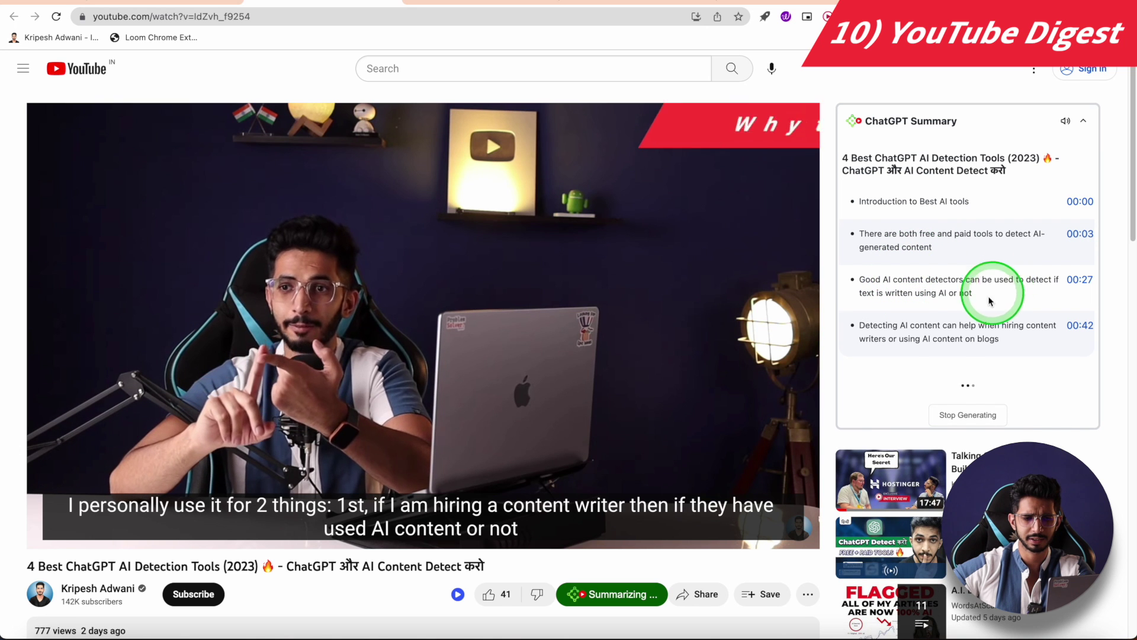
- Read through the video's timestamped bullet-point summary and revisit the YouTube Digest summary mode options
{"action": "scroll", "coordinate": [1006, 342], "scroll_direction": "down", "scroll_amount": 2}
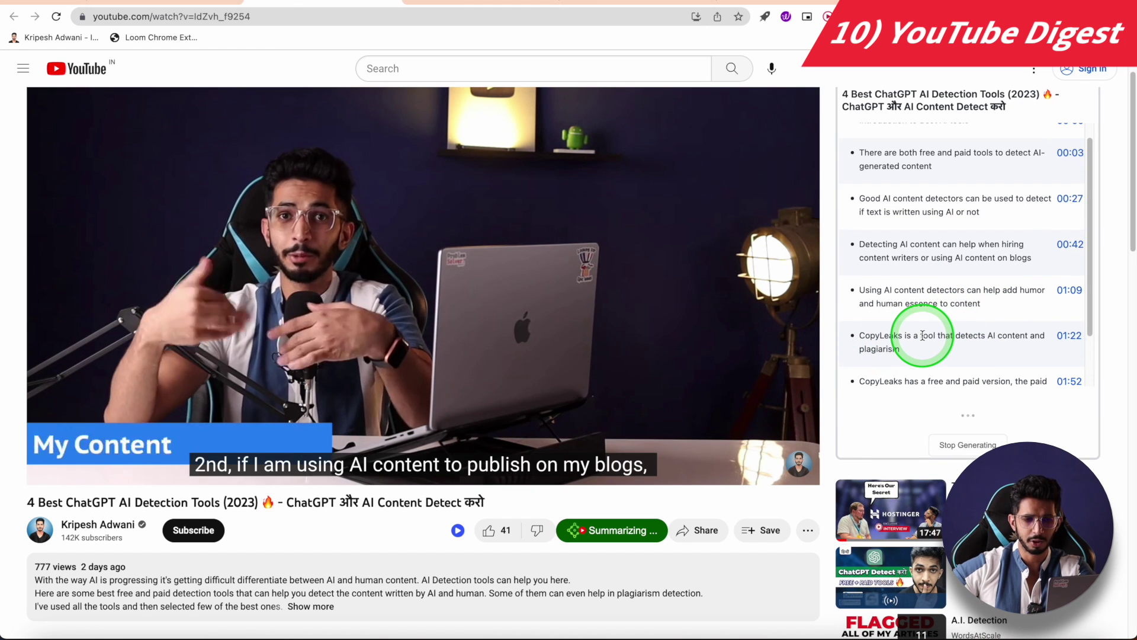
{"action": "scroll", "coordinate": [934, 387], "scroll_direction": "down", "scroll_amount": 3}
{"action": "scroll", "coordinate": [929, 224], "scroll_direction": "up", "scroll_amount": 1}
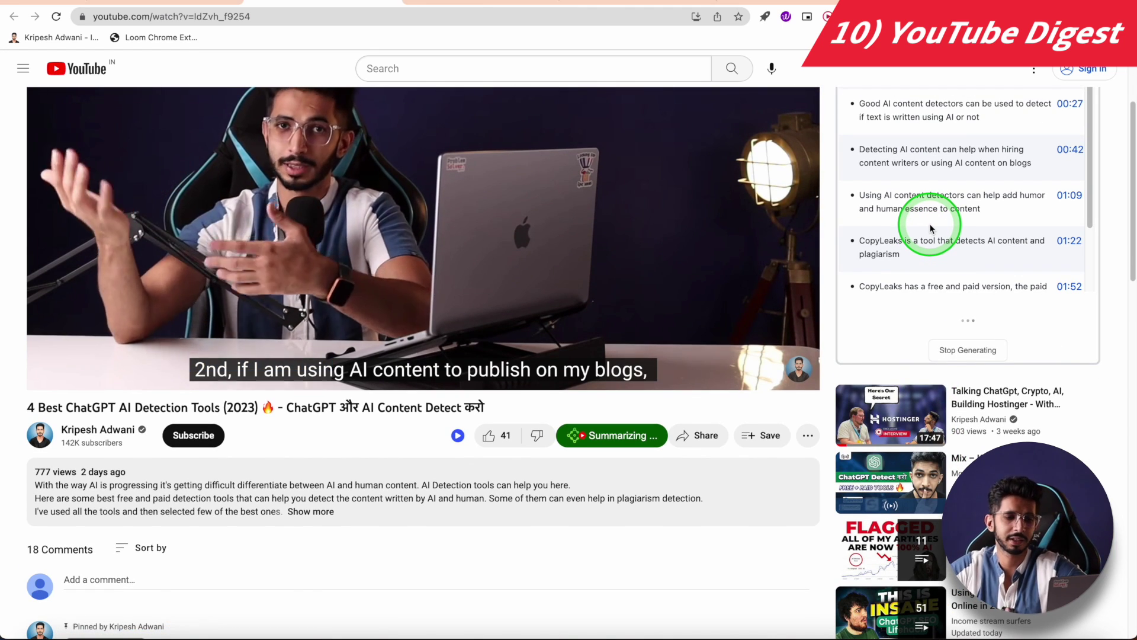
{"action": "left_click", "coordinate": [163, 2]}
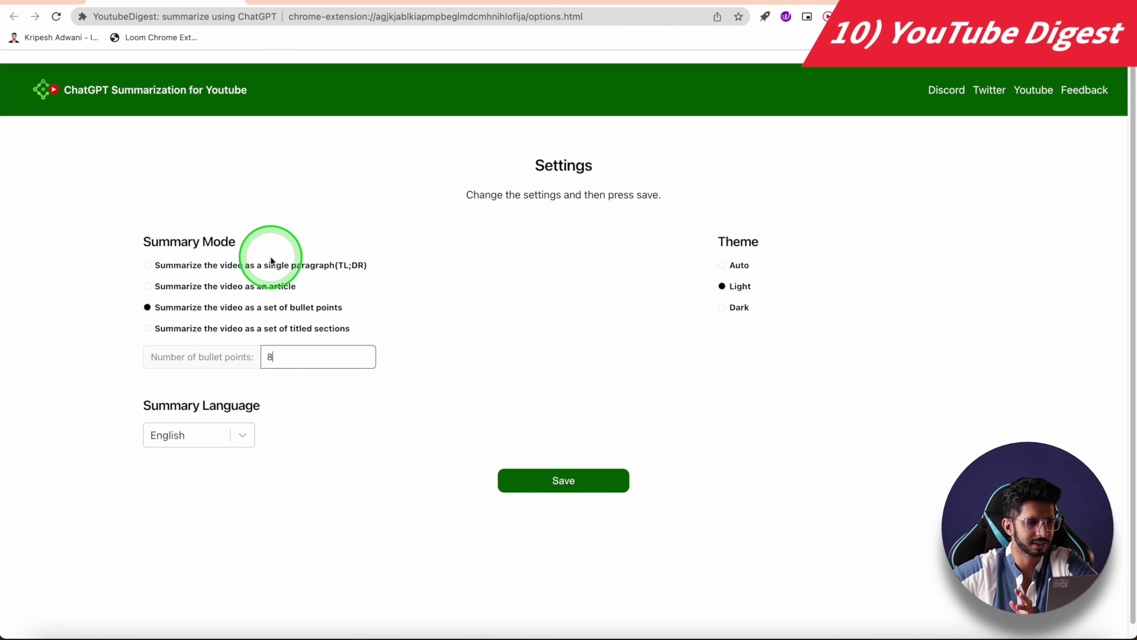
{"action": "left_click", "coordinate": [318, 3]}
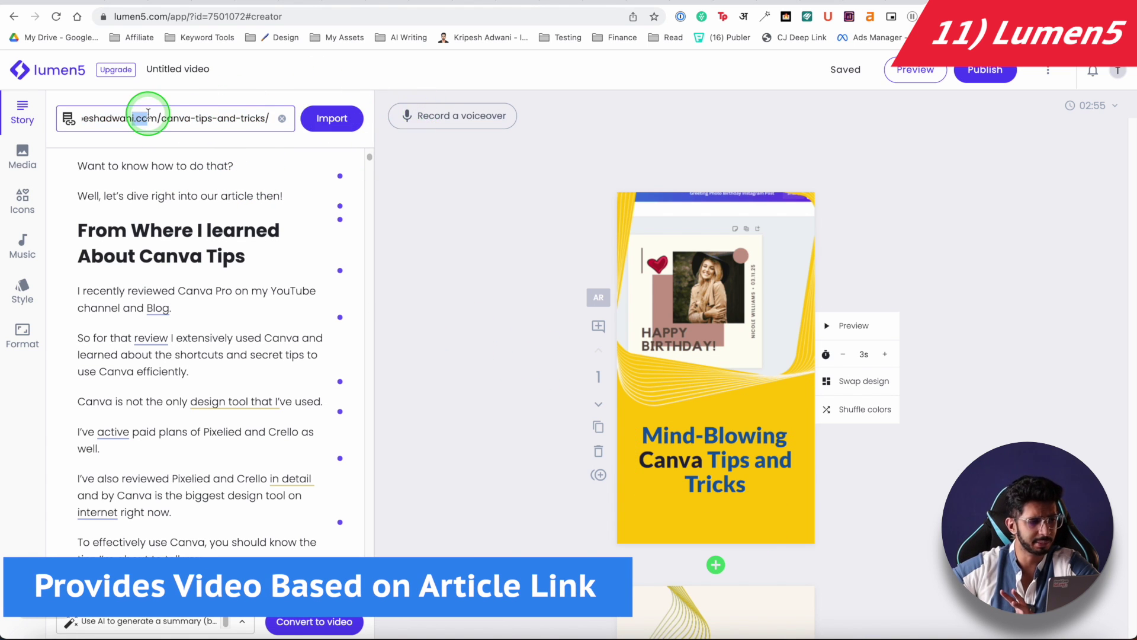
- In Lumen5, examine the imported Canva tips article and the video scenes generated from it
{"action": "scroll", "coordinate": [248, 340], "scroll_direction": "down", "scroll_amount": 4}
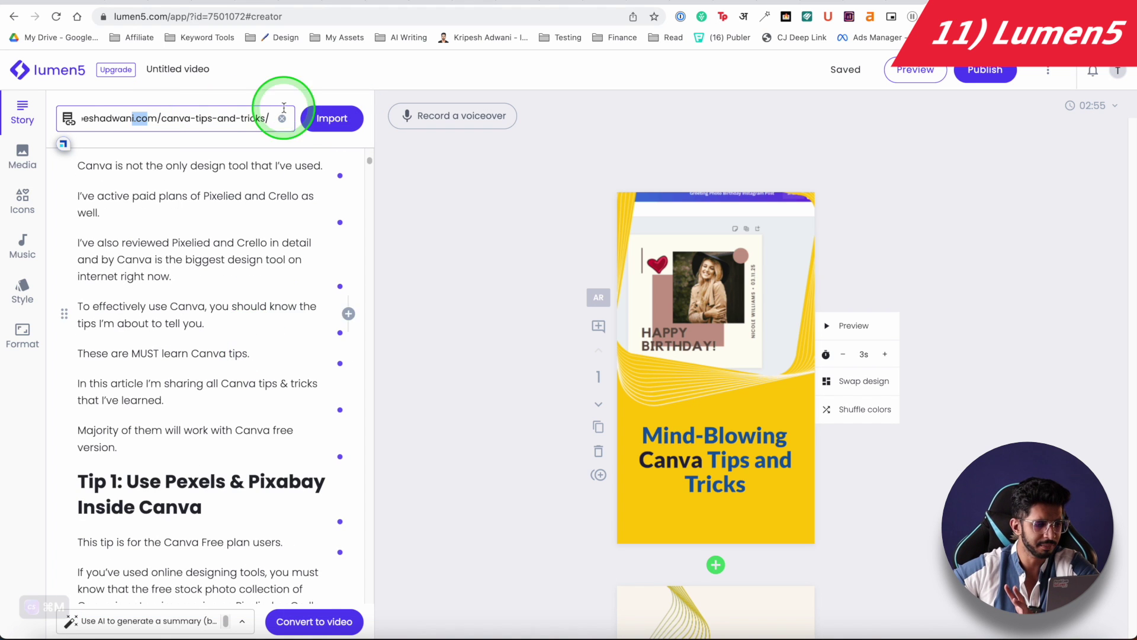
{"action": "scroll", "coordinate": [196, 376], "scroll_direction": "down", "scroll_amount": 5}
{"action": "scroll", "coordinate": [758, 397], "scroll_direction": "down", "scroll_amount": 10}
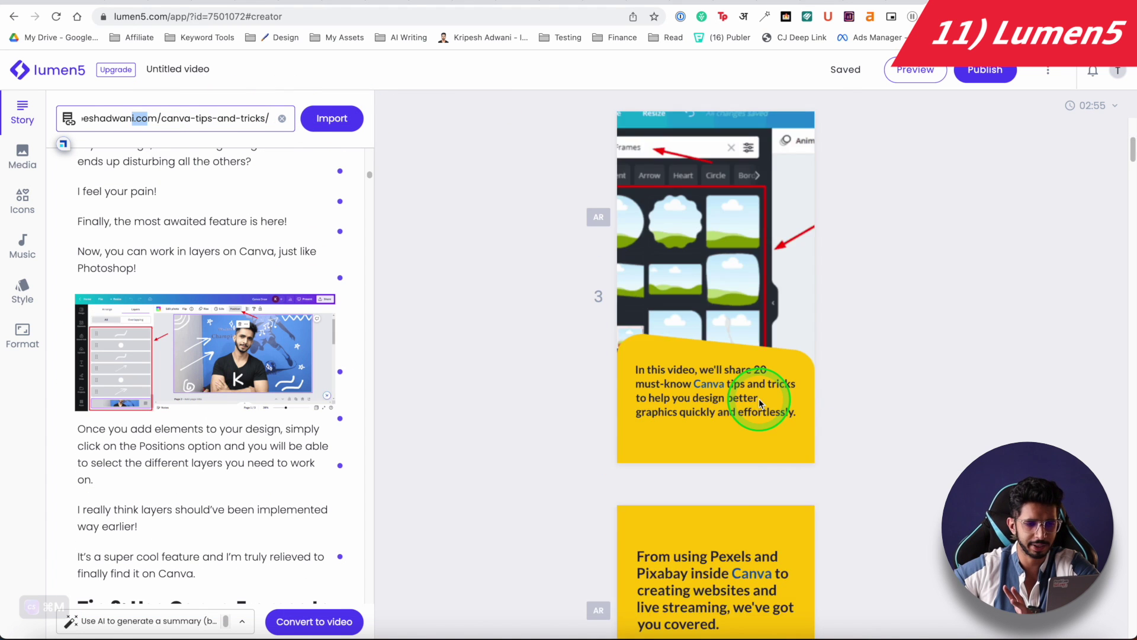
{"action": "scroll", "coordinate": [759, 399], "scroll_direction": "up", "scroll_amount": 10}
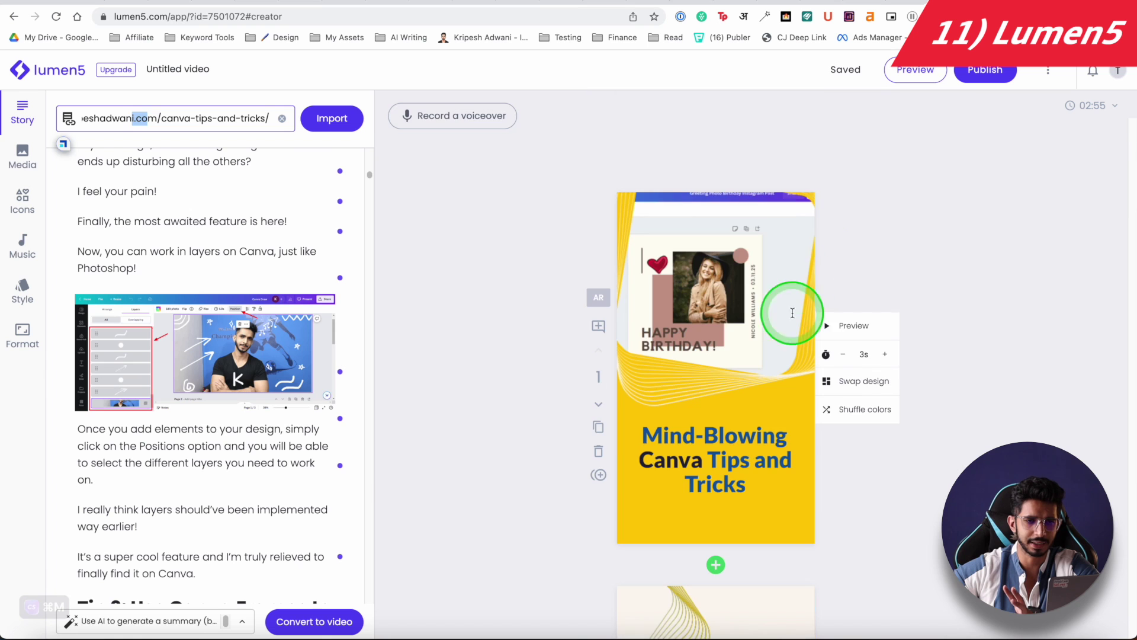
- Preview the generated Canva tips video, skip ahead to several of its scenes, and close the preview
{"action": "left_click", "coordinate": [908, 77]}
{"action": "scroll", "coordinate": [492, 415], "scroll_direction": "down", "scroll_amount": 3}
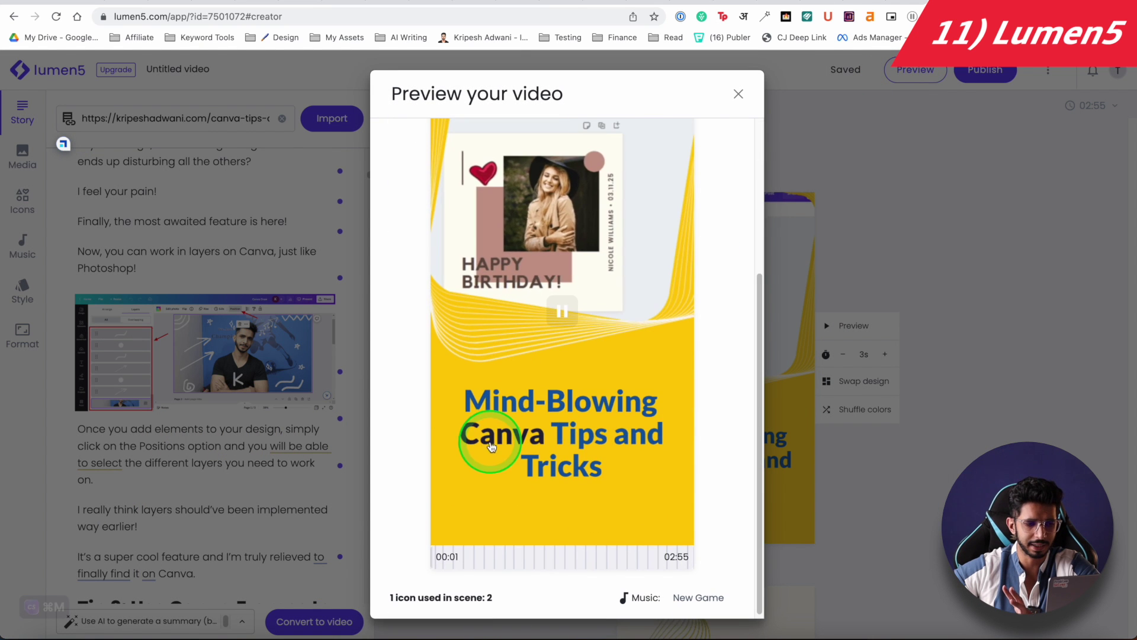
{"action": "left_click_drag", "start_coordinate": [479, 560], "coordinate": [484, 560]}
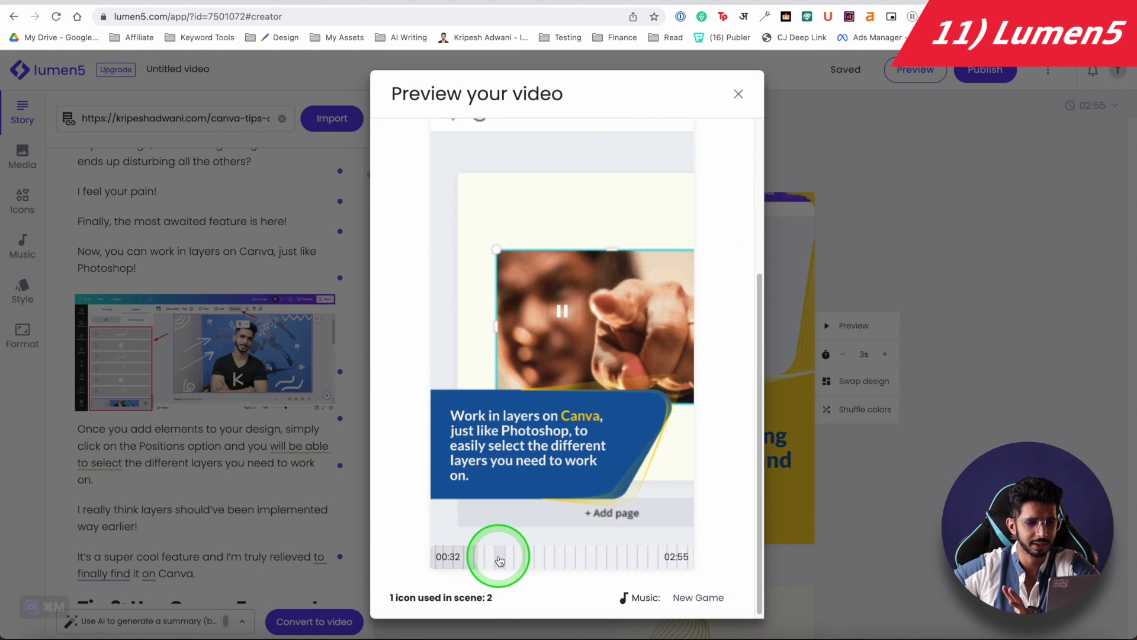
{"action": "left_click", "coordinate": [500, 560]}
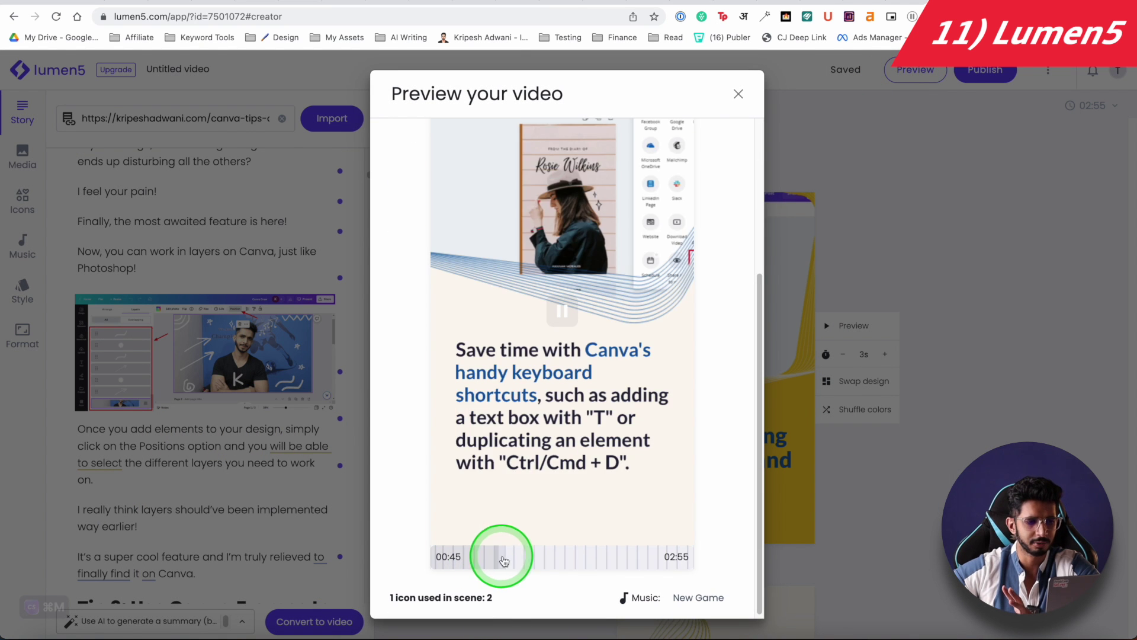
{"action": "scroll", "coordinate": [539, 385], "scroll_direction": "up", "scroll_amount": 3}
{"action": "scroll", "coordinate": [555, 324], "scroll_direction": "down", "scroll_amount": 2}
{"action": "left_click", "coordinate": [738, 90]}
{"action": "left_click", "coordinate": [540, 115]}
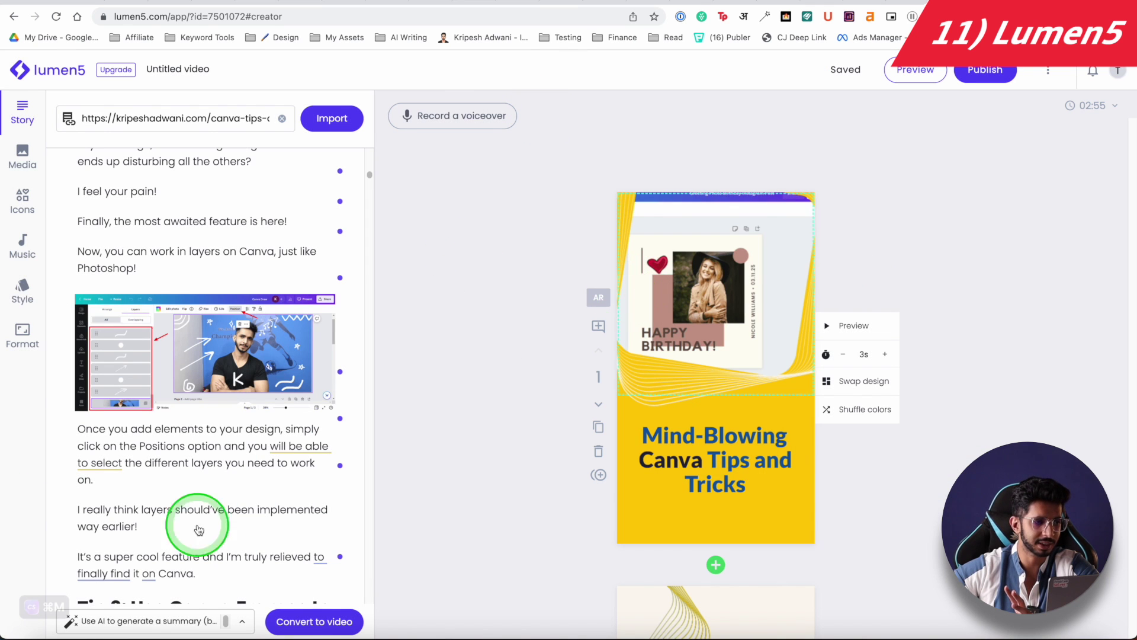
- Review the video format options, choose the Vertical 9:16 format, and return to the story article
{"action": "left_click", "coordinate": [30, 358]}
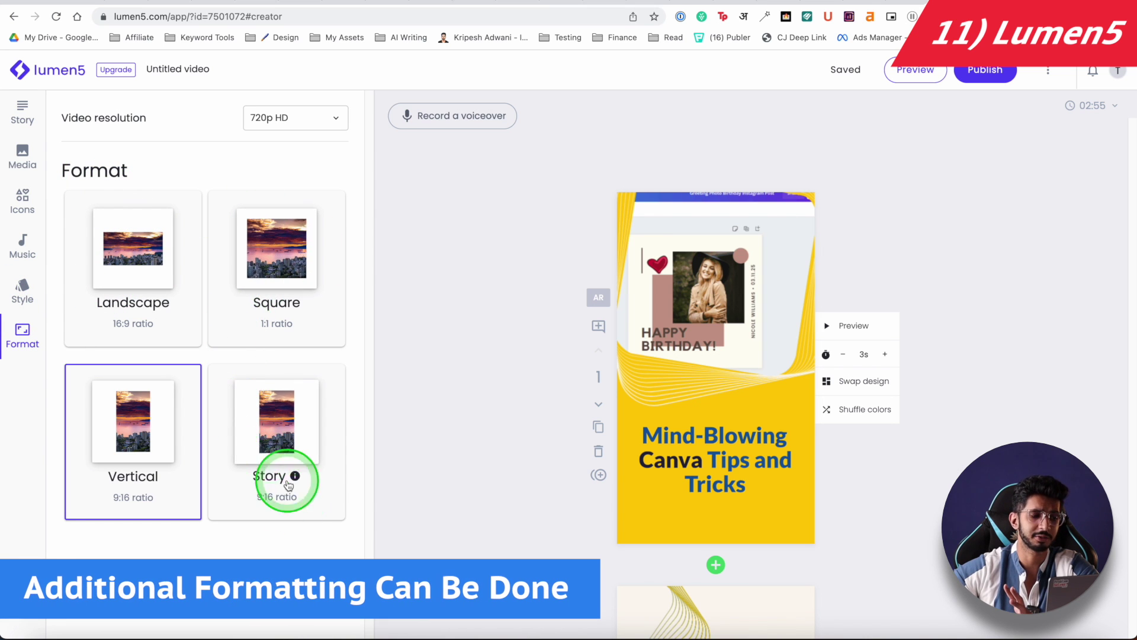
{"action": "left_click", "coordinate": [119, 429]}
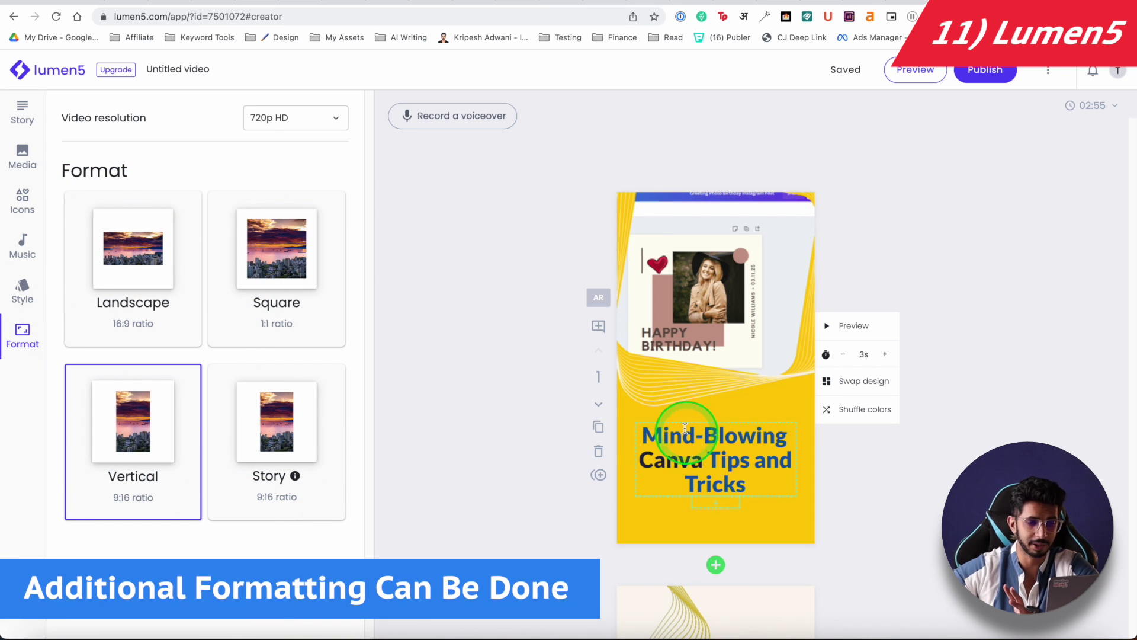
{"action": "scroll", "coordinate": [685, 427], "scroll_direction": "down", "scroll_amount": 4}
{"action": "left_click", "coordinate": [16, 116]}
{"action": "left_click", "coordinate": [898, 317]}
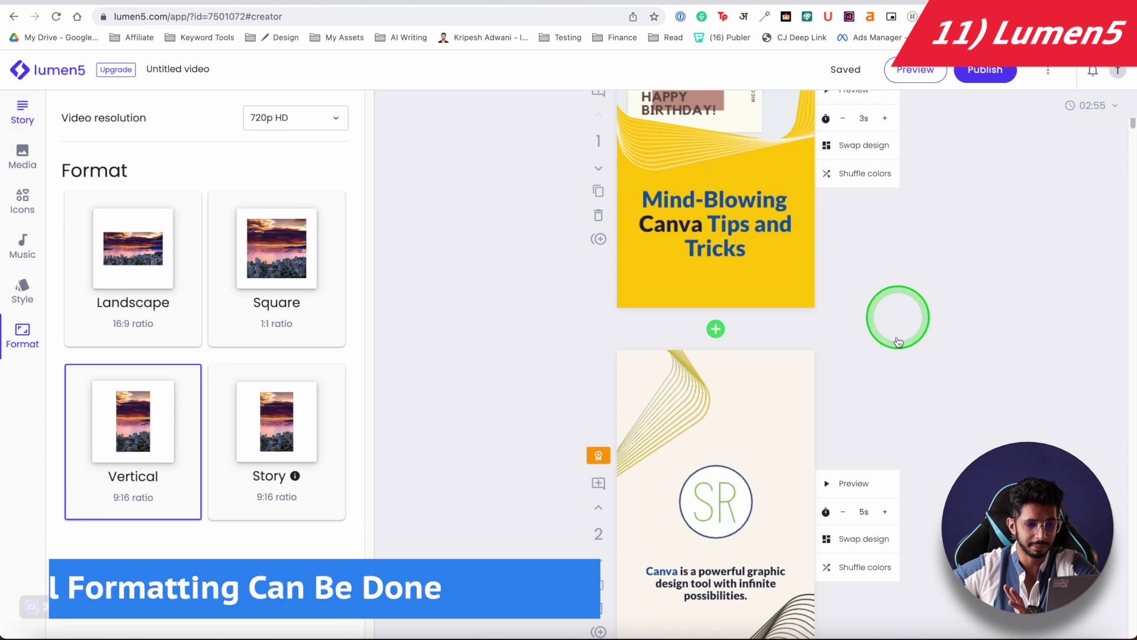
{"action": "left_click", "coordinate": [681, 457]}
{"action": "left_click", "coordinate": [515, 186]}
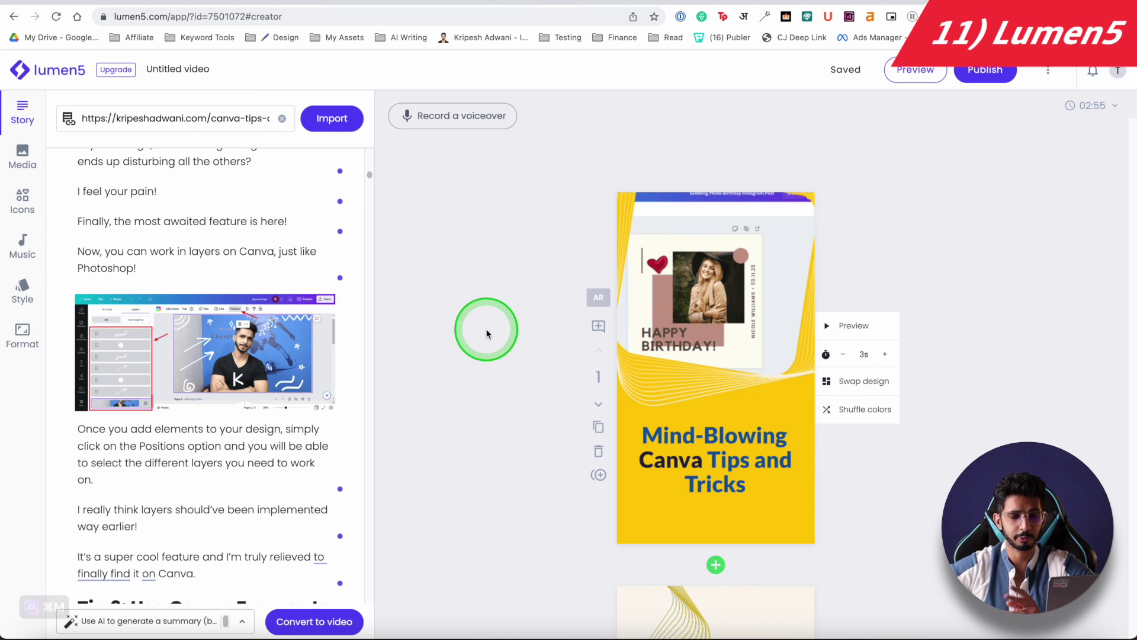
{"action": "scroll", "coordinate": [523, 313], "scroll_direction": "up", "scroll_amount": 3}
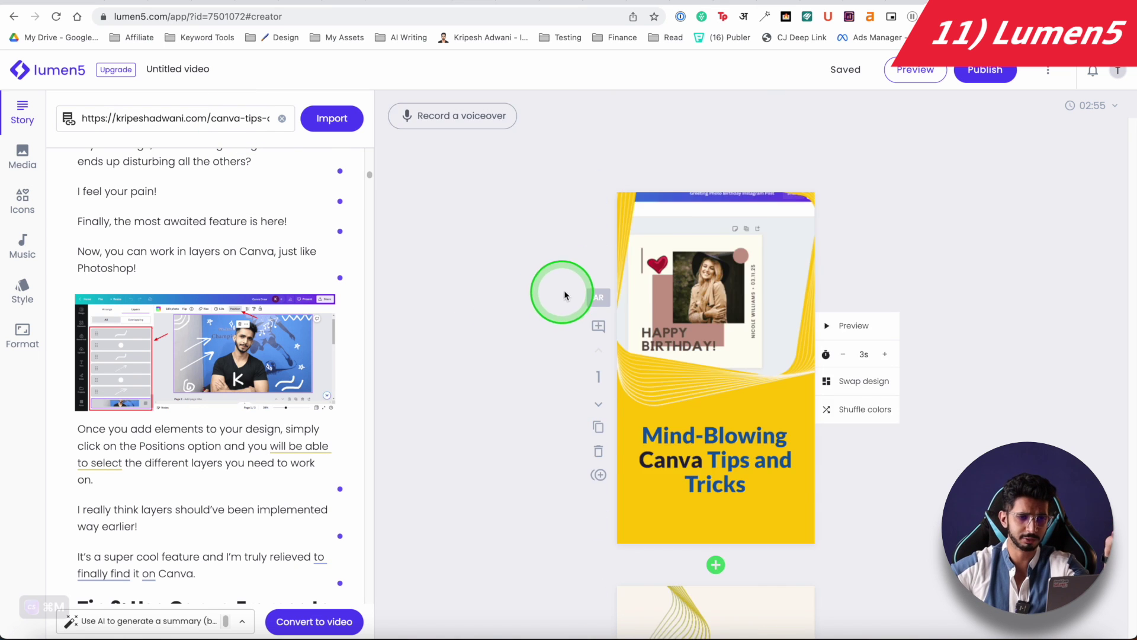
{"action": "scroll", "coordinate": [564, 292], "scroll_direction": "down", "scroll_amount": 7}
{"action": "scroll", "coordinate": [584, 376], "scroll_direction": "down", "scroll_amount": 4}
{"action": "scroll", "coordinate": [570, 393], "scroll_direction": "down", "scroll_amount": 3}
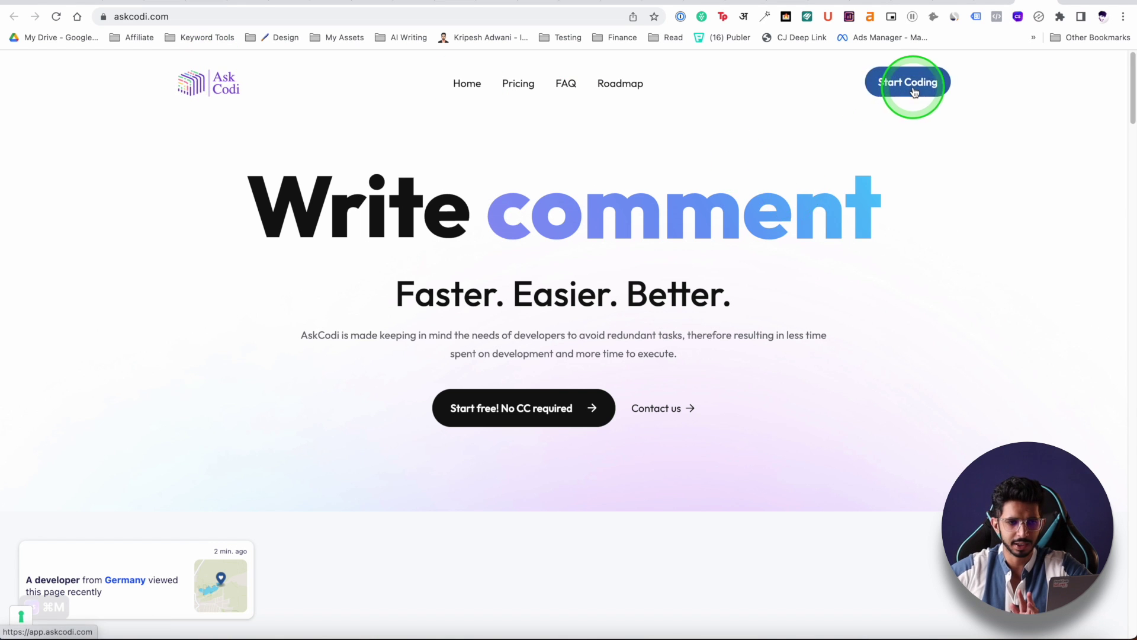
- Start coding in AskCodi, look through its list of applications, and open the App Development application
{"action": "left_click", "coordinate": [914, 91]}
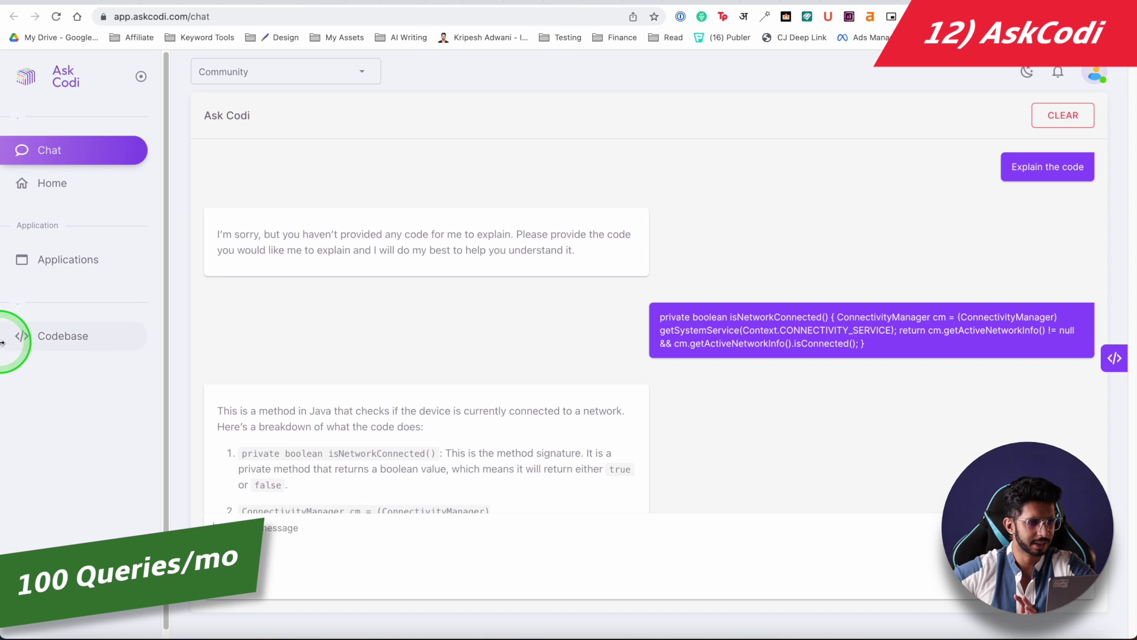
{"action": "left_click", "coordinate": [49, 257]}
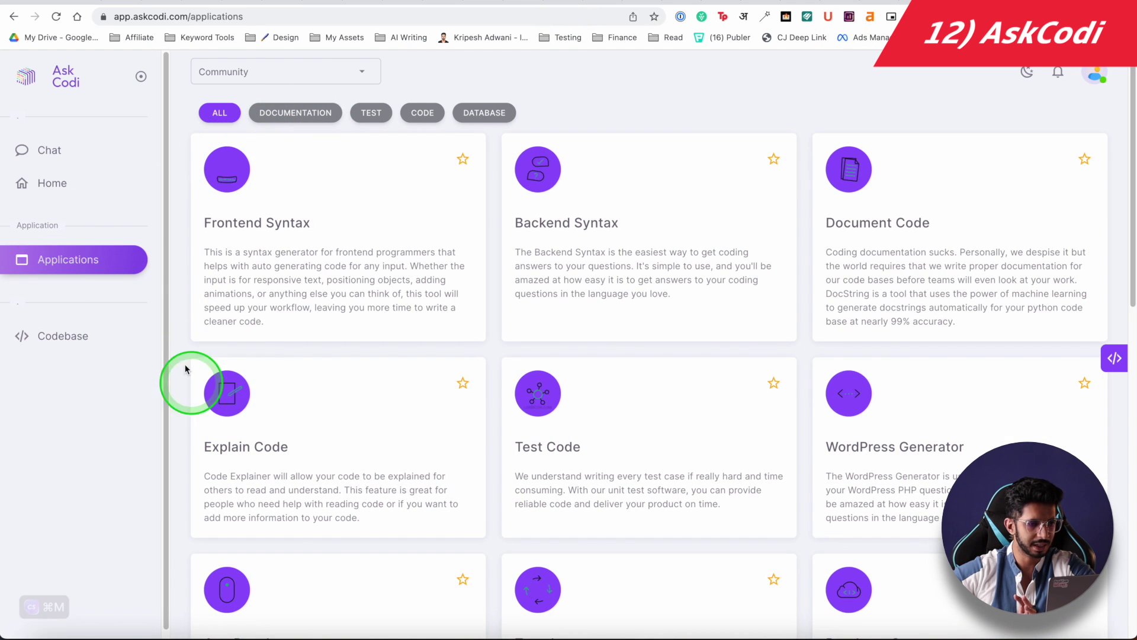
{"action": "scroll", "coordinate": [947, 208], "scroll_direction": "down", "scroll_amount": 3}
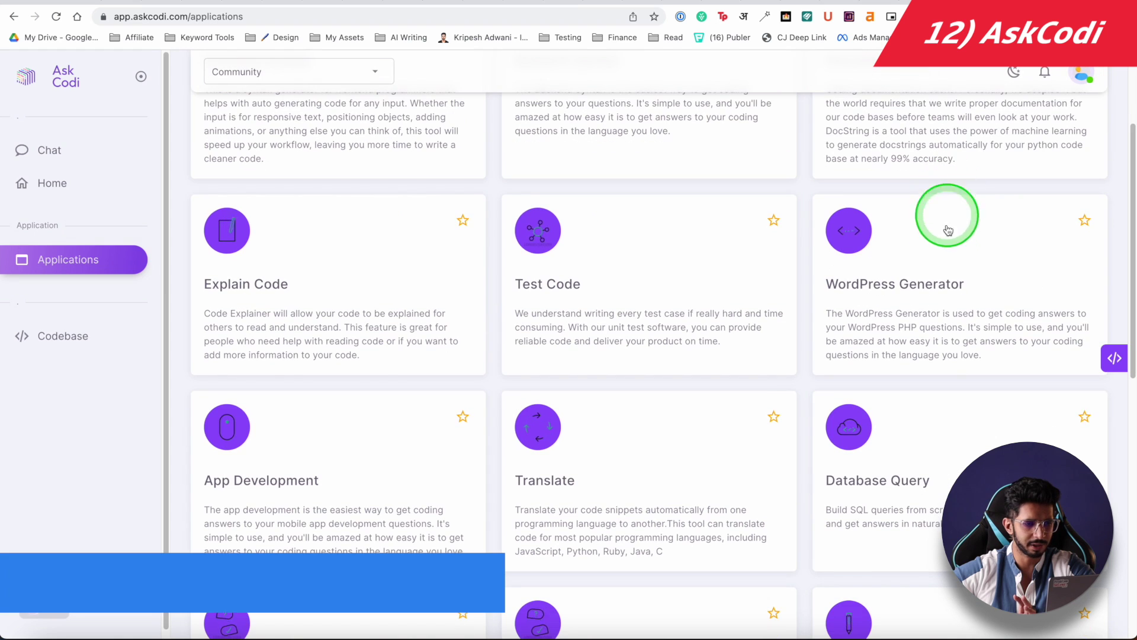
{"action": "left_click", "coordinate": [241, 474]}
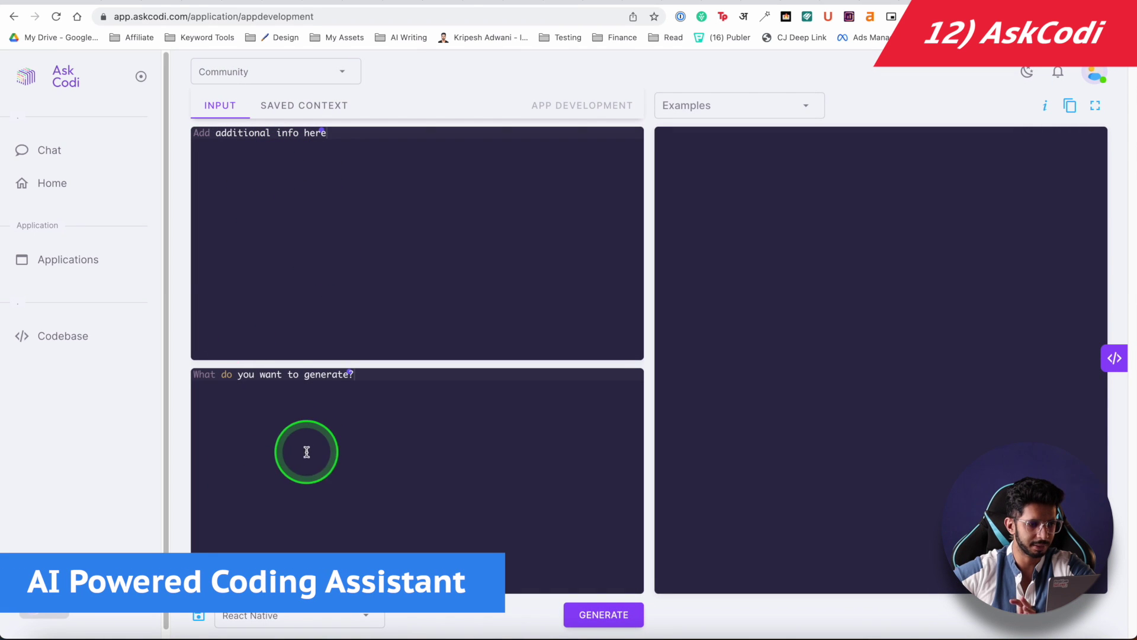
- Generate React Native code with a prompt to get name, email and phone number from the user and output them as json to the server
{"action": "type", "text": "get name, email and phone number as input from user and then output the details as json to the server."}
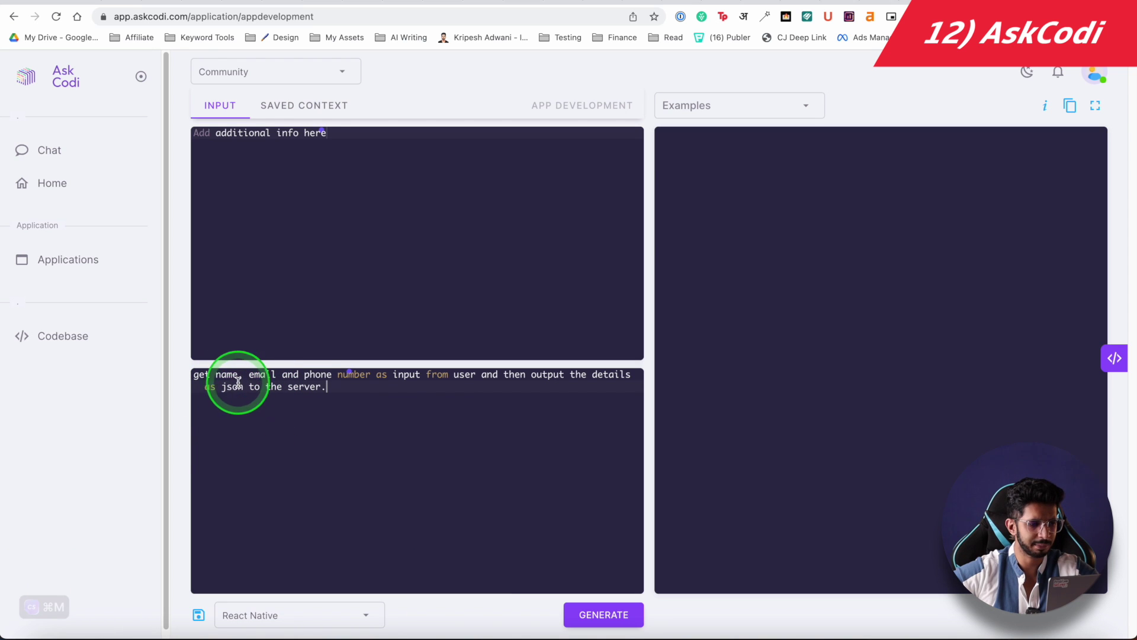
{"action": "left_click", "coordinate": [570, 432]}
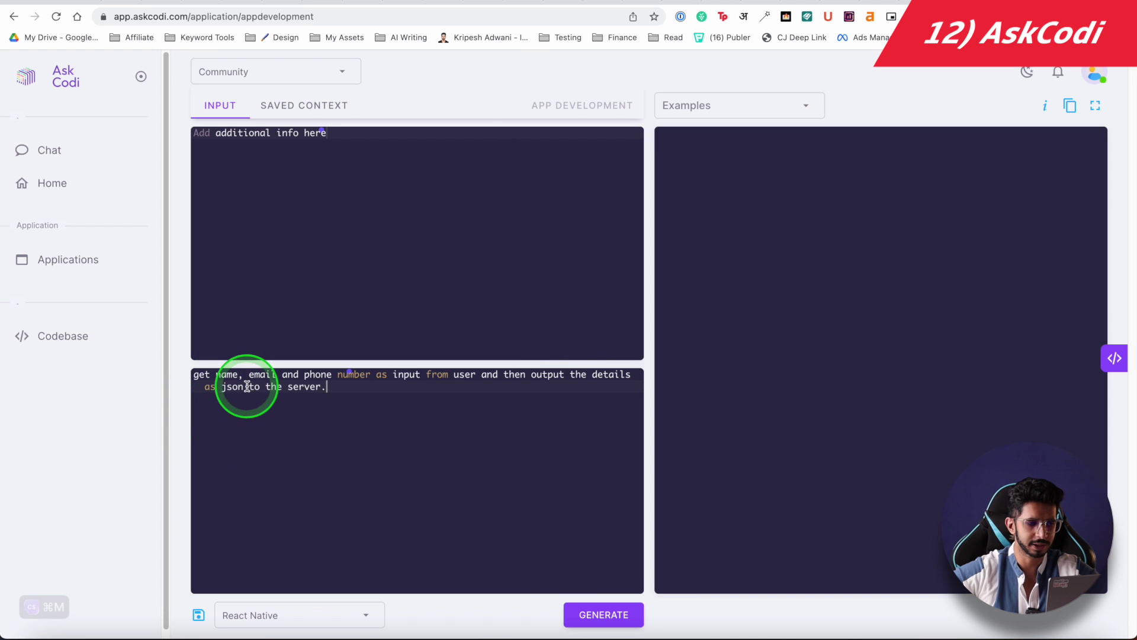
{"action": "left_click", "coordinate": [593, 613]}
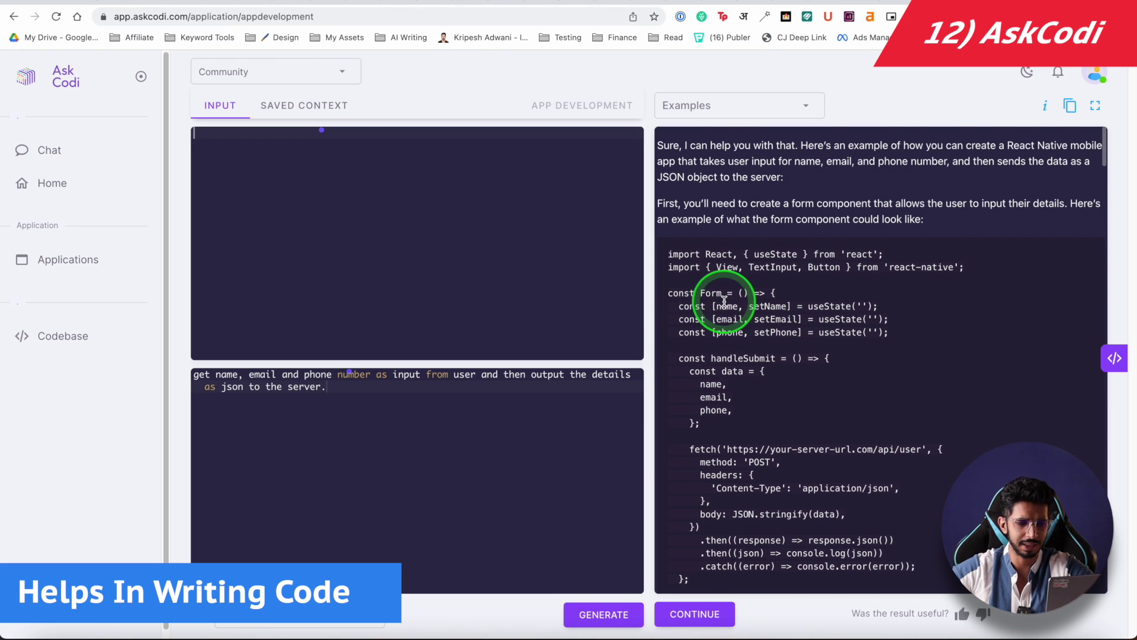
- Read through the generated form component code and review the available app development languages without changing the selection
{"action": "scroll", "coordinate": [724, 301], "scroll_direction": "down", "scroll_amount": 3}
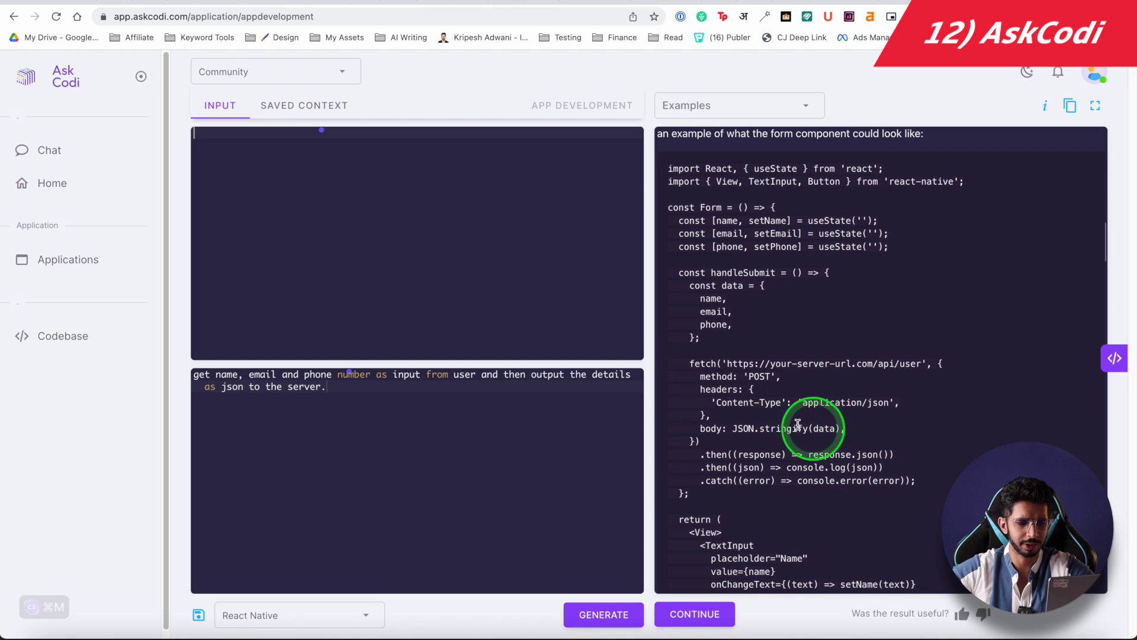
{"action": "scroll", "coordinate": [804, 428], "scroll_direction": "up", "scroll_amount": 3}
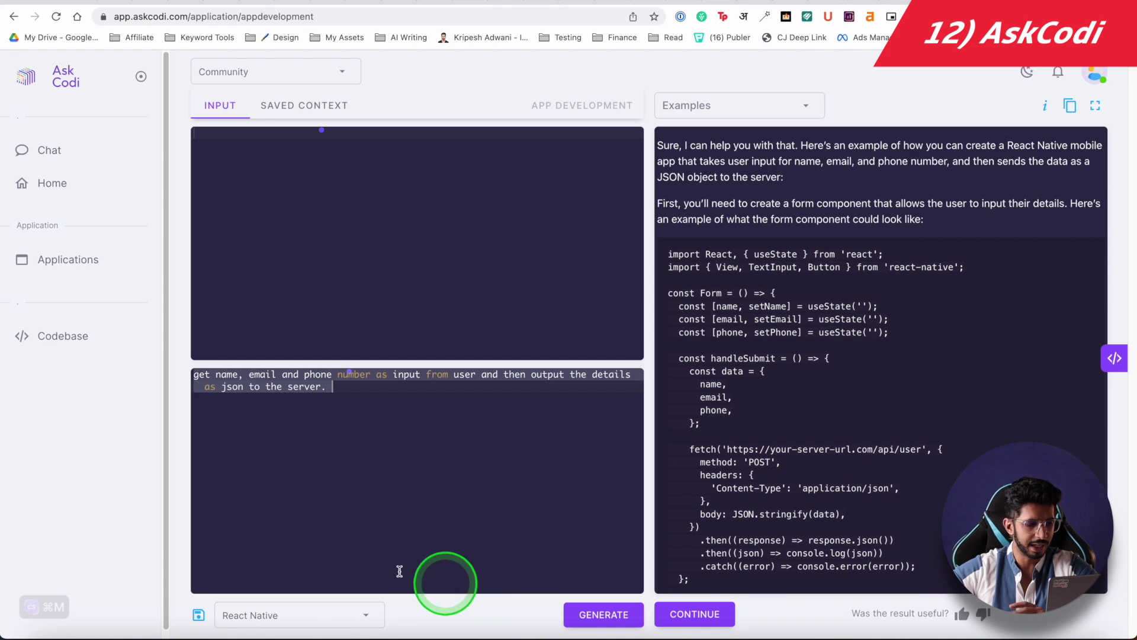
{"action": "left_click", "coordinate": [266, 617]}
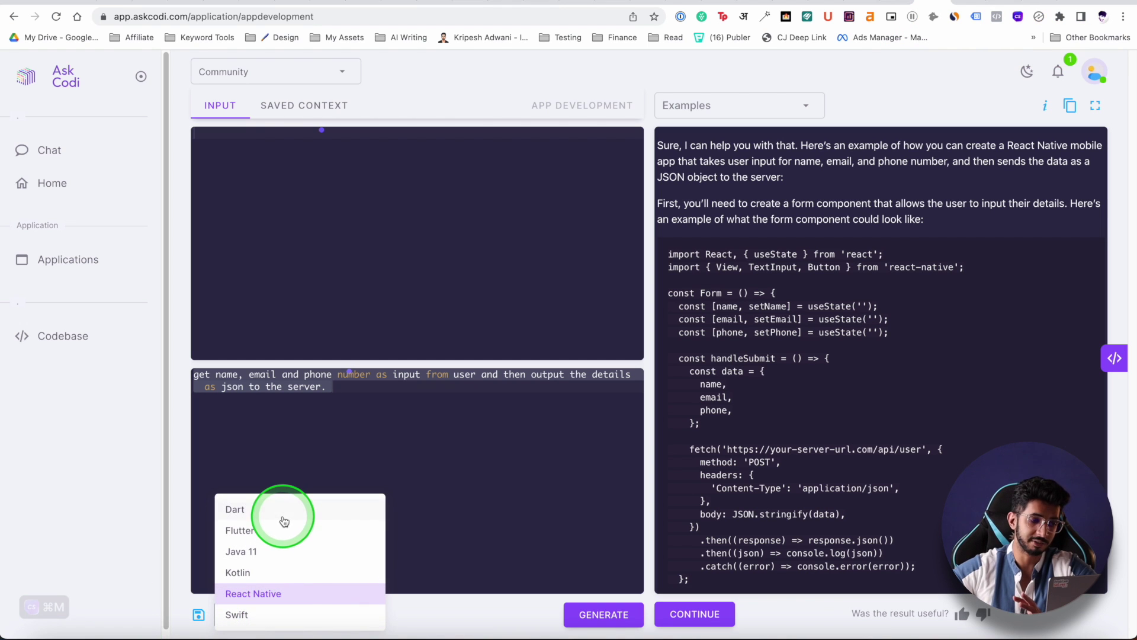
{"action": "left_click", "coordinate": [419, 459]}
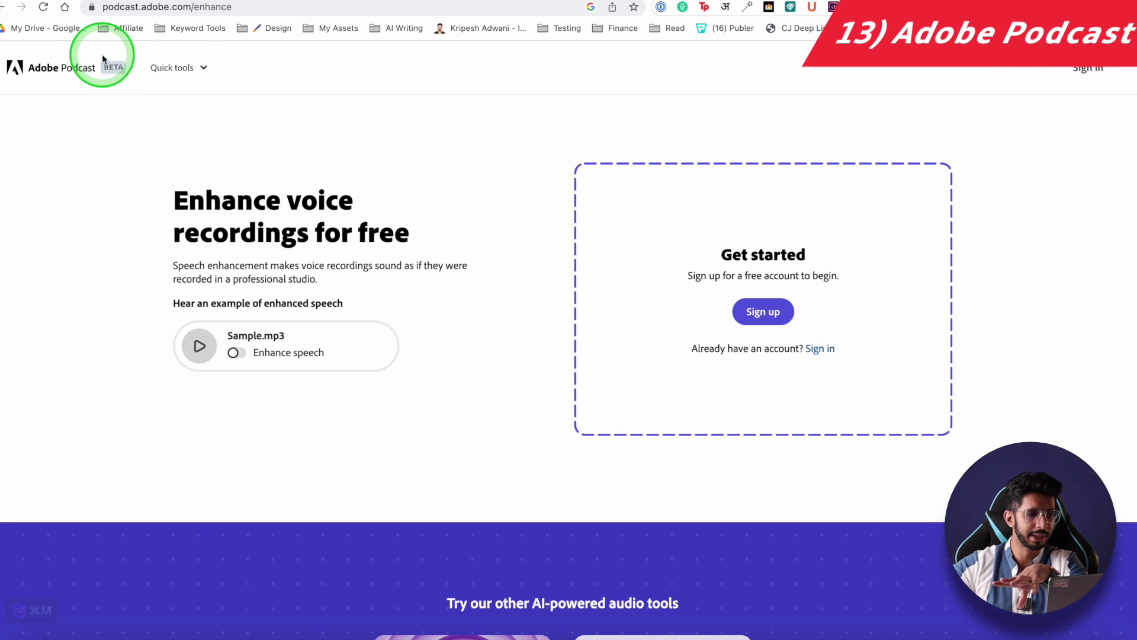
- In Adobe Podcast, open the Enhance speech tool and listen to Sample.mp3 with speech enhancement on
{"action": "left_click", "coordinate": [202, 71]}
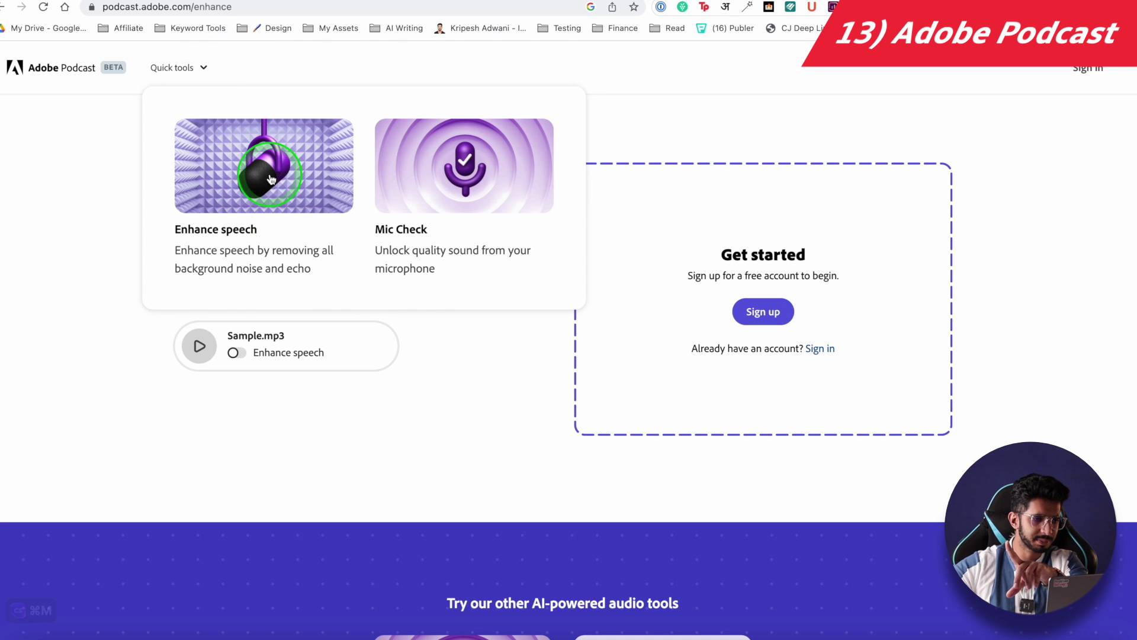
{"action": "left_click", "coordinate": [271, 179]}
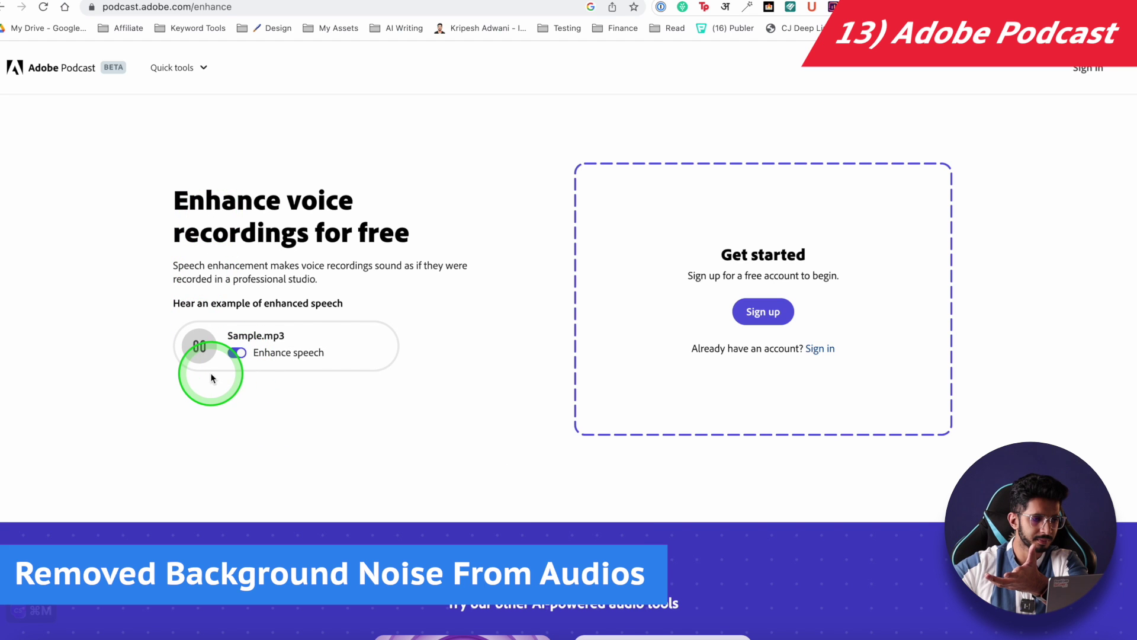
{"action": "left_click", "coordinate": [196, 354]}
{"action": "left_click", "coordinate": [196, 354]}
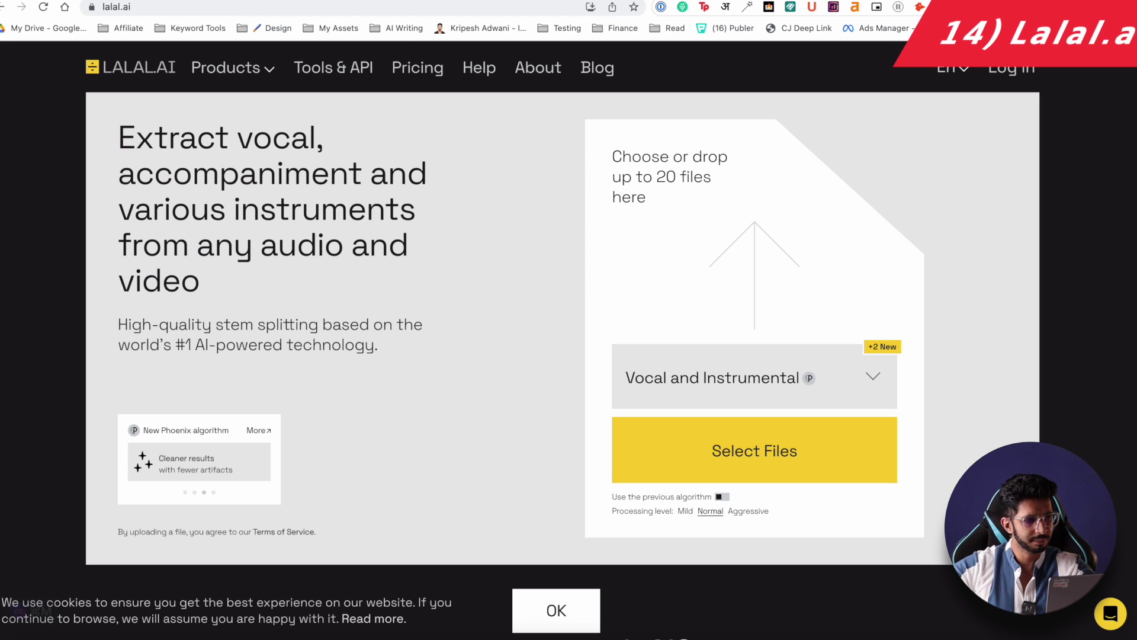
- On the Lalal.ai home page, find the quality comparison section and play part of the original Sample track
{"action": "left_click", "coordinate": [5, 116]}
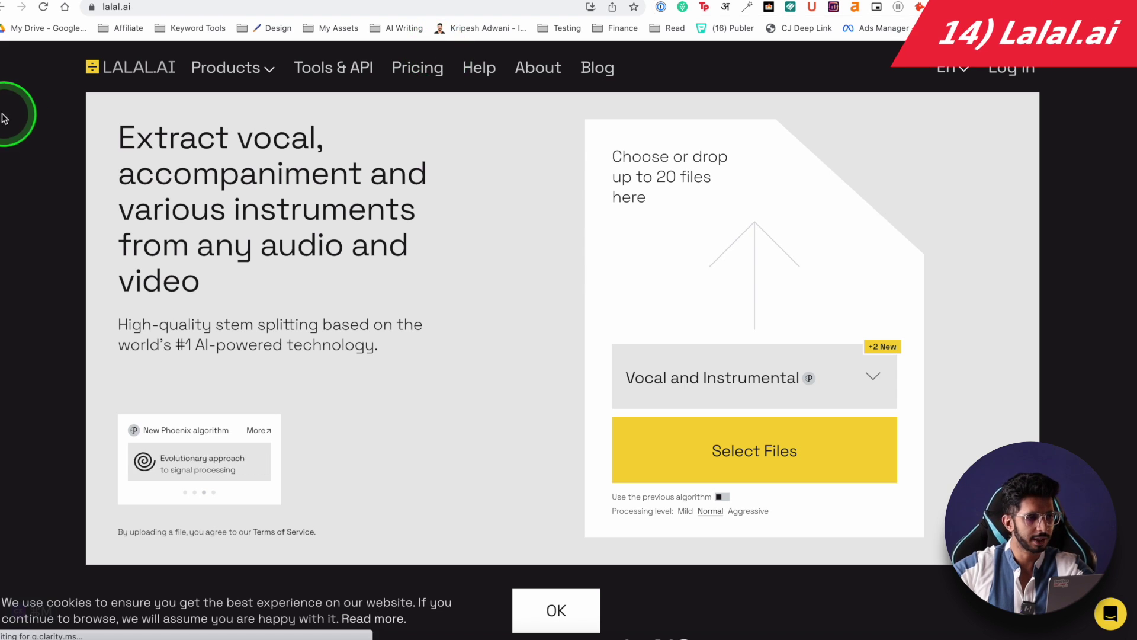
{"action": "scroll", "coordinate": [310, 115], "scroll_direction": "down", "scroll_amount": 2}
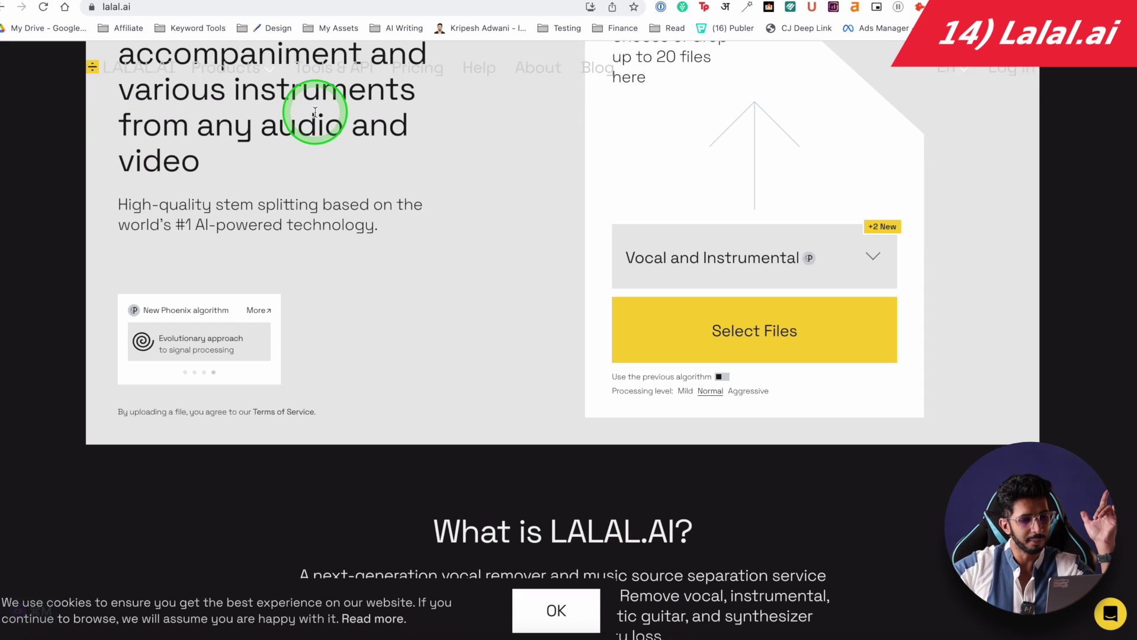
{"action": "scroll", "coordinate": [363, 248], "scroll_direction": "down", "scroll_amount": 9}
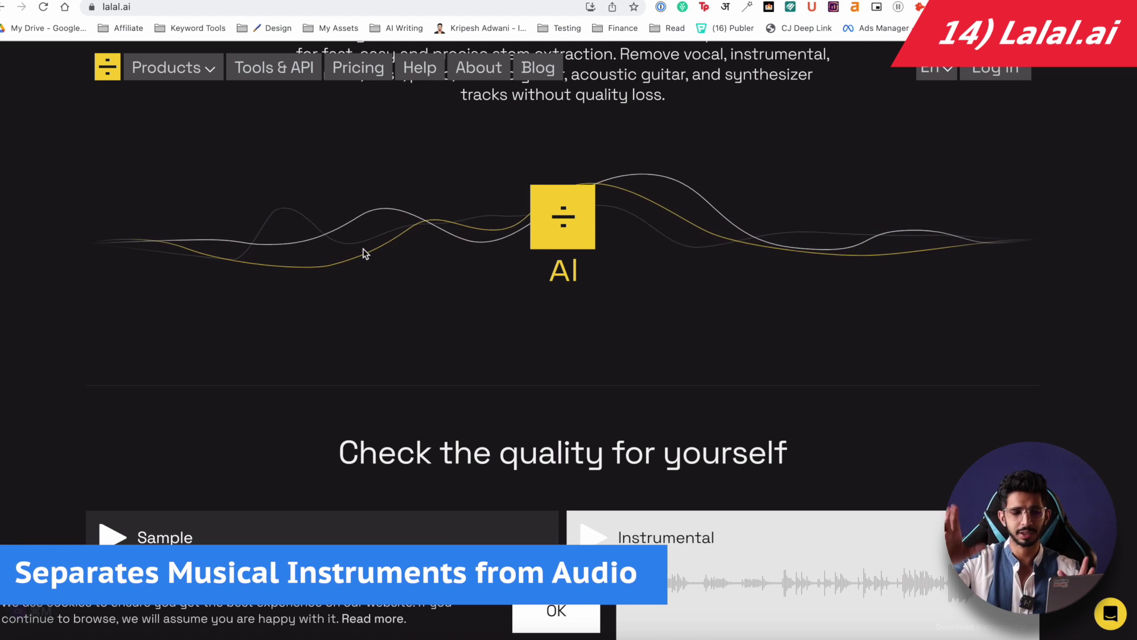
{"action": "scroll", "coordinate": [363, 254], "scroll_direction": "down", "scroll_amount": 4}
{"action": "left_click", "coordinate": [107, 327]}
{"action": "left_click", "coordinate": [155, 372]}
{"action": "left_click", "coordinate": [109, 350]}
{"action": "left_click", "coordinate": [110, 314]}
- Play part of the separated Vocal track, lower the system volume, and stop the playback
{"action": "left_click", "coordinate": [676, 511]}
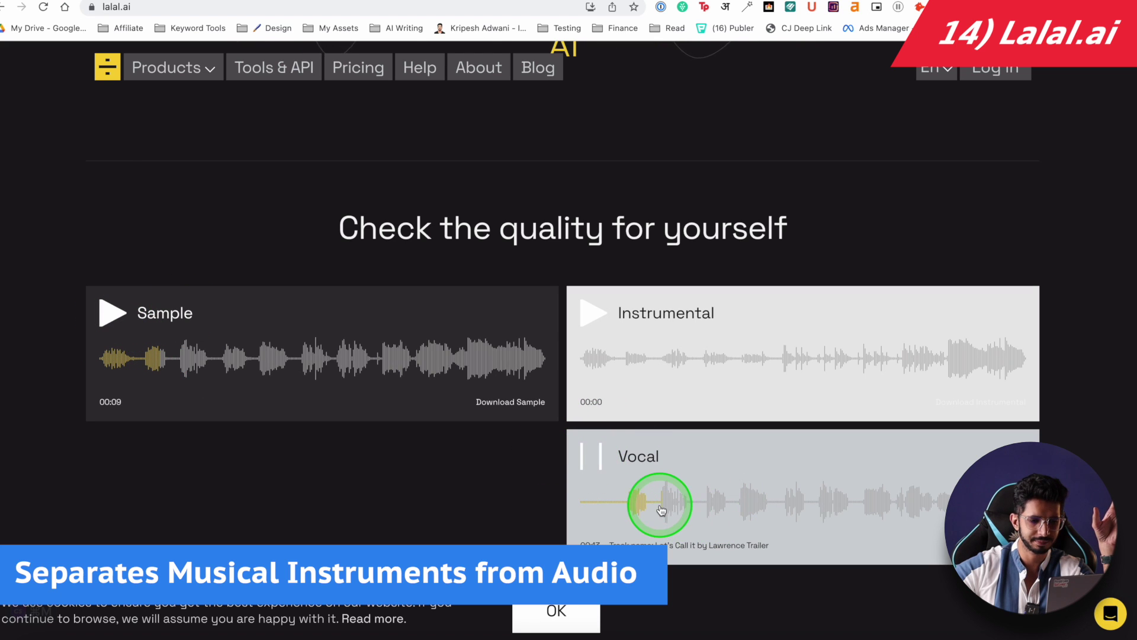
{"action": "left_click", "coordinate": [603, 461]}
{"action": "key", "text": "XF86AudioLowerVolume"}
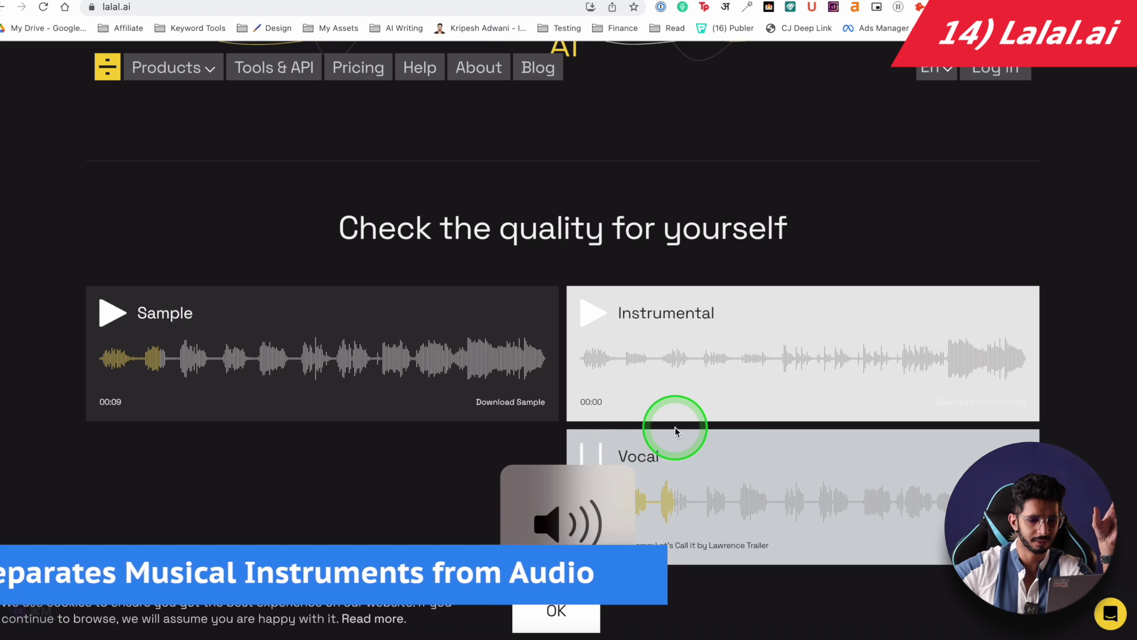
{"action": "left_click", "coordinate": [324, 469]}
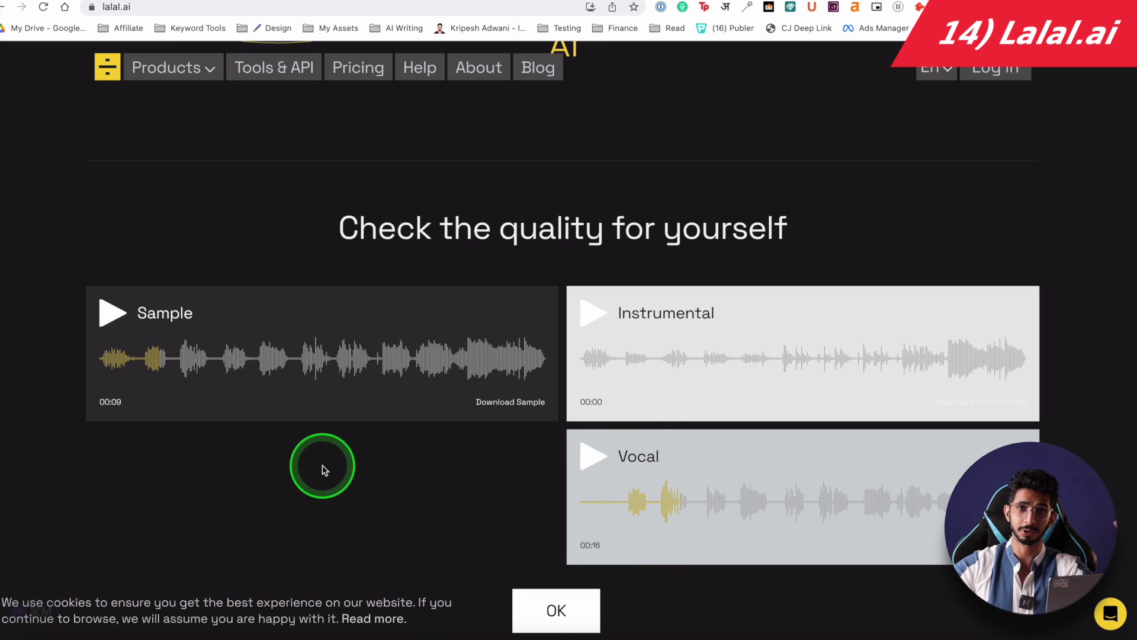
- Look back over the Lalal.ai service description and the file upload area on the home page
{"action": "scroll", "coordinate": [323, 470], "scroll_direction": "up", "scroll_amount": 3}
{"action": "left_click", "coordinate": [305, 398]}
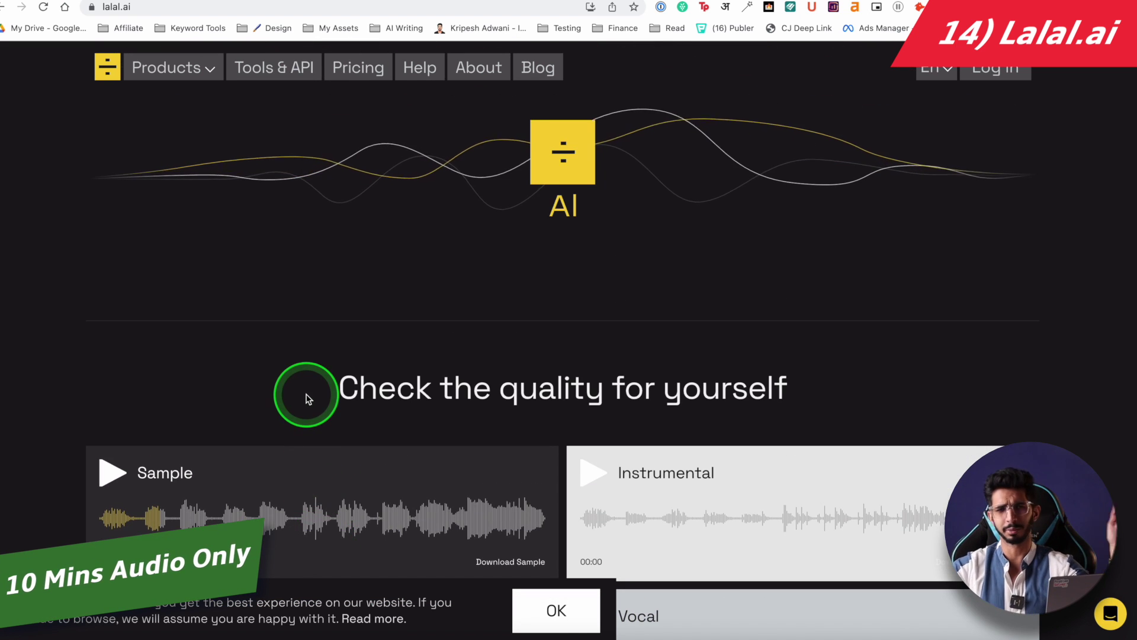
{"action": "scroll", "coordinate": [306, 398], "scroll_direction": "up", "scroll_amount": 10}
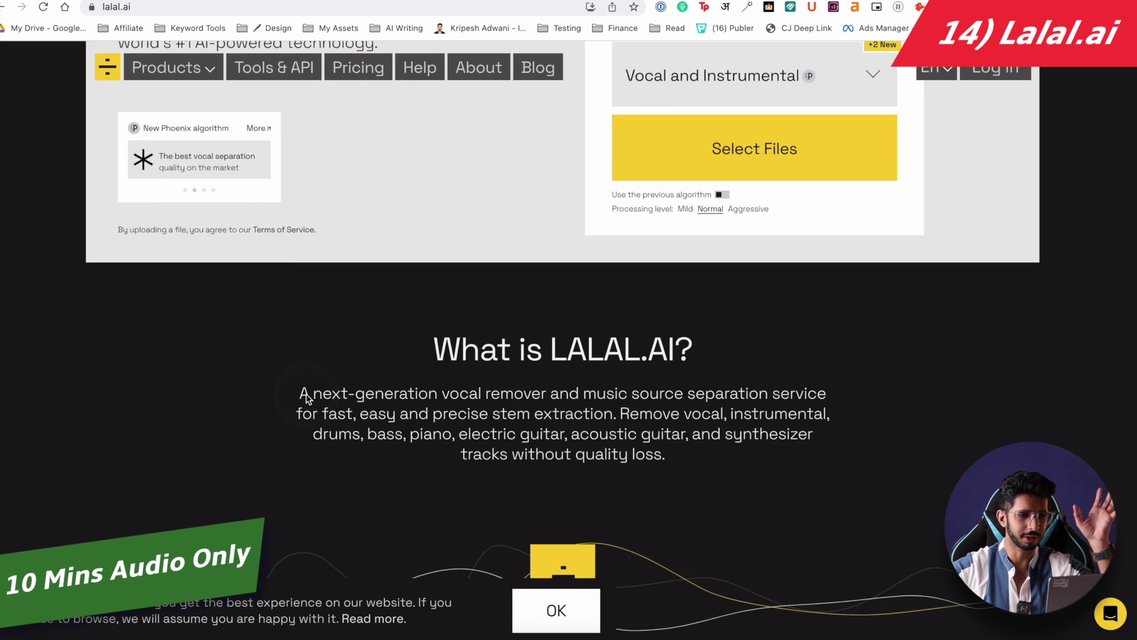
{"action": "scroll", "coordinate": [297, 312], "scroll_direction": "down", "scroll_amount": 10}
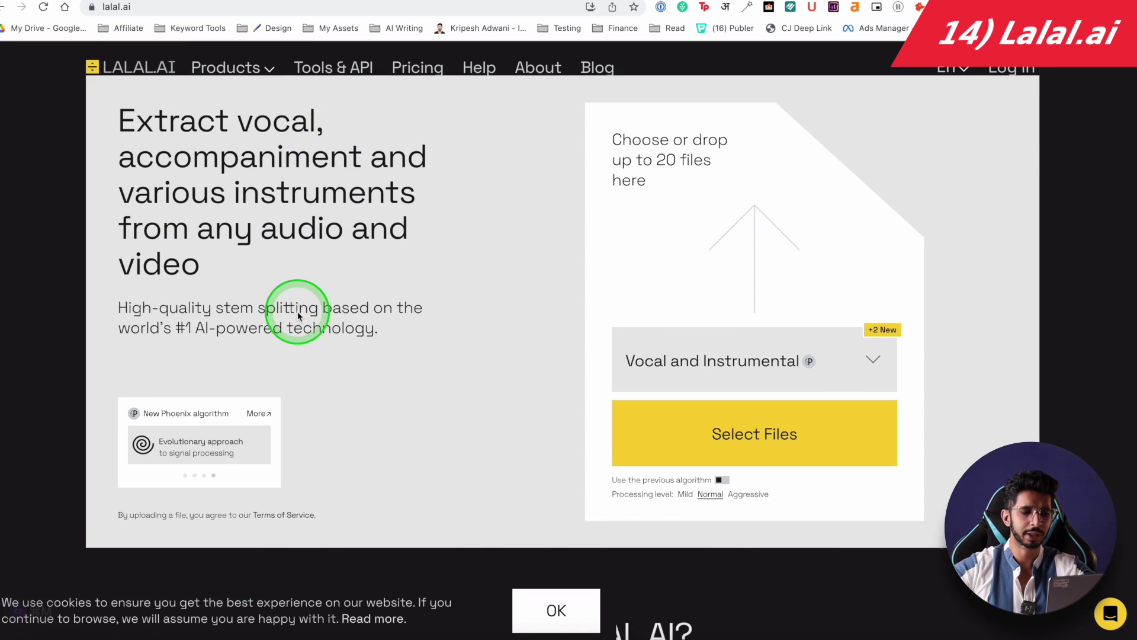
{"action": "scroll", "coordinate": [284, 356], "scroll_direction": "down", "scroll_amount": 3}
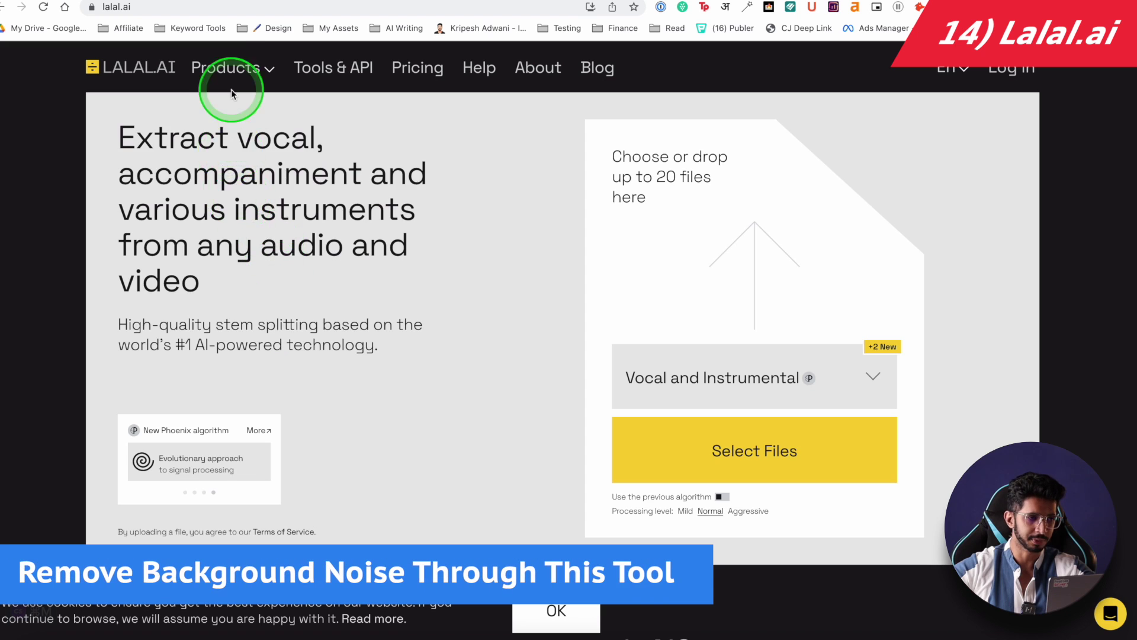